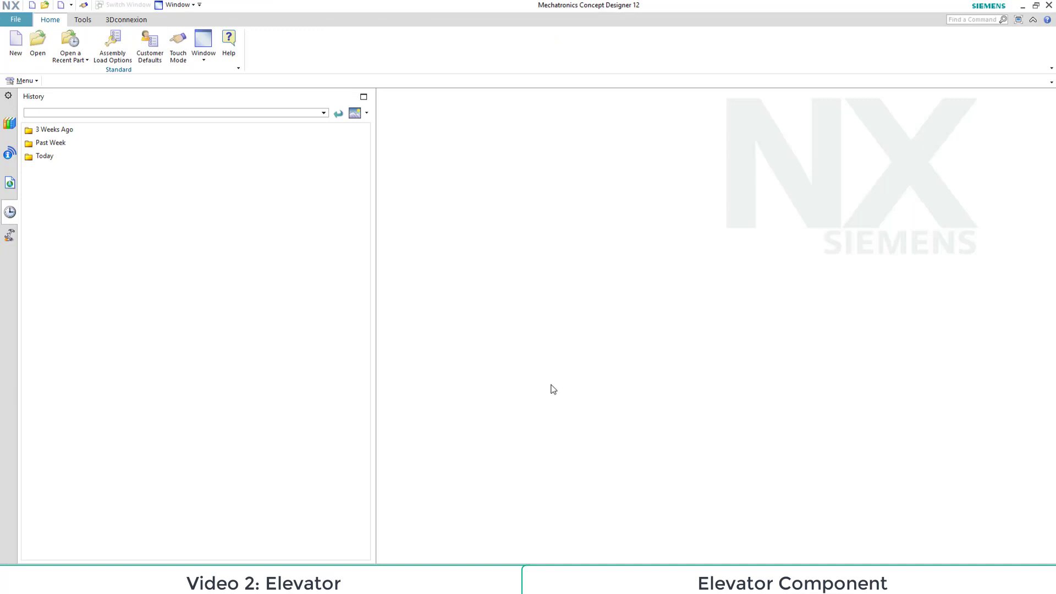
# Create a new assembly file named elevator.prt from the Assembly template
pyautogui.click(15, 43)
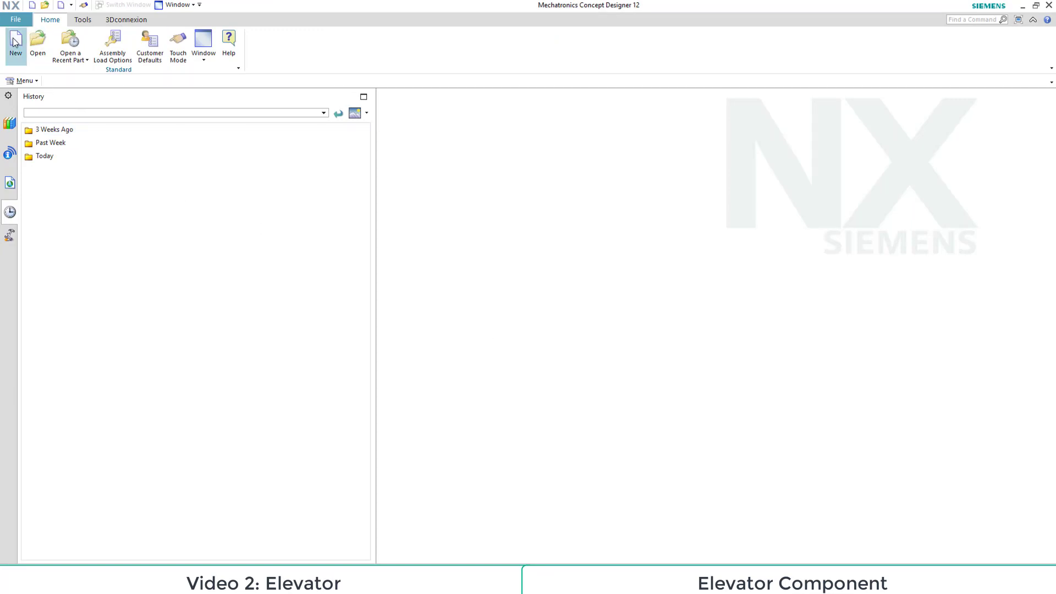
pyautogui.click(557, 183)
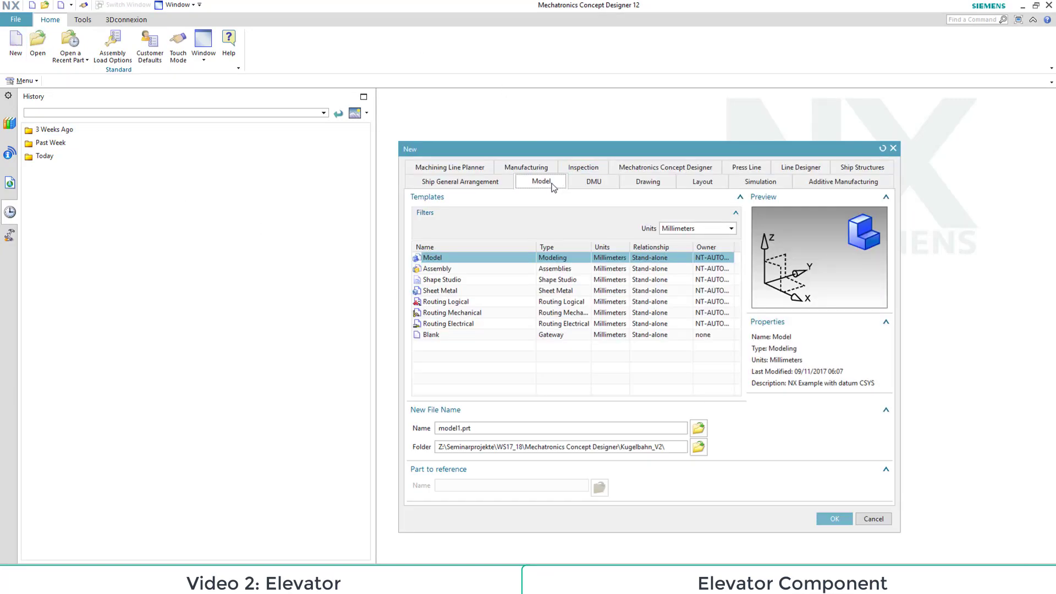
pyautogui.click(440, 270)
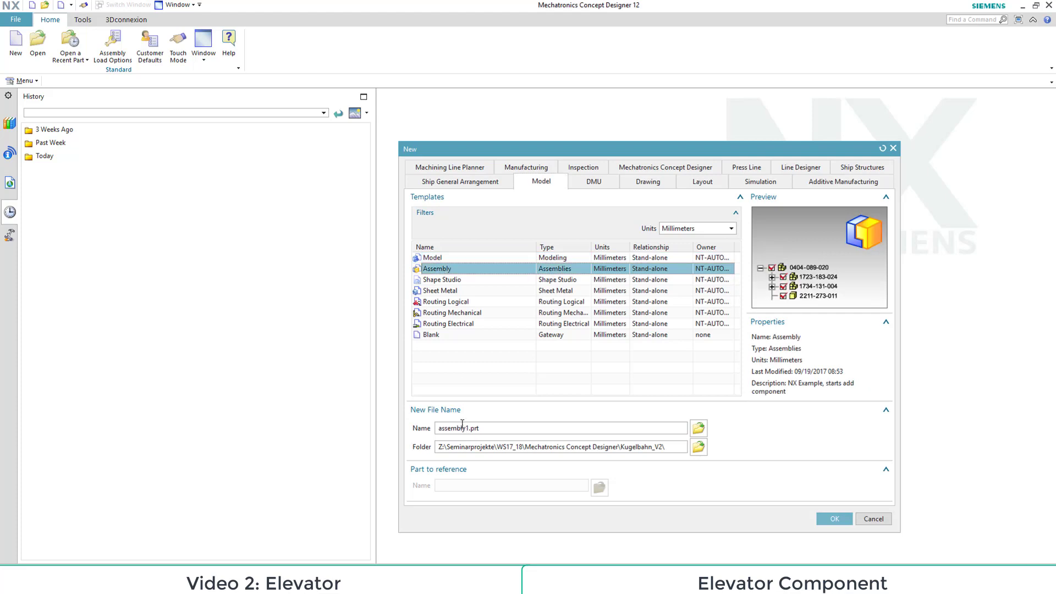
pyautogui.doubleClick(469, 428)
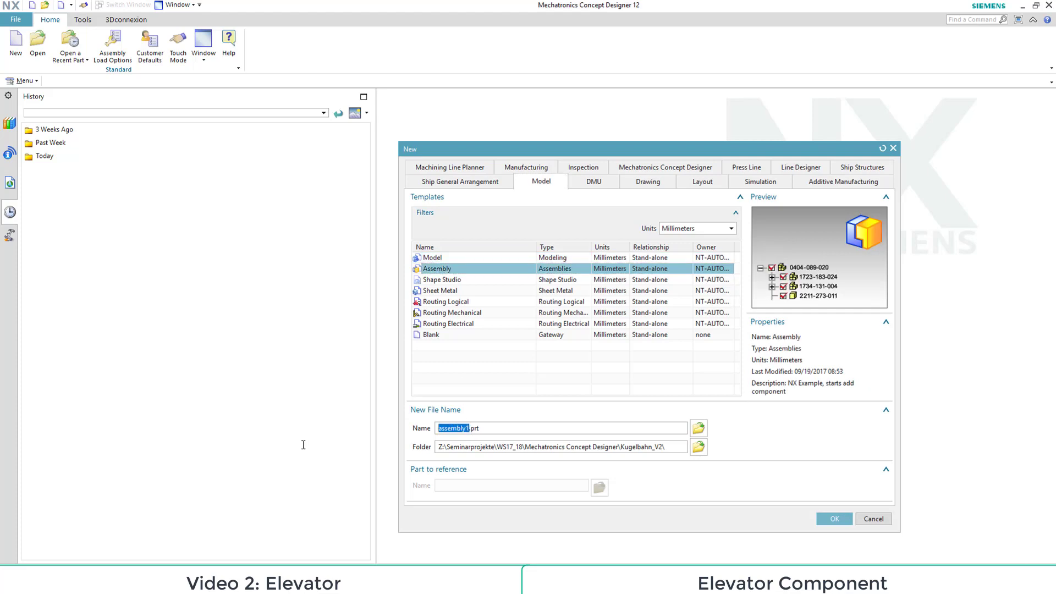
pyautogui.write('elevator')
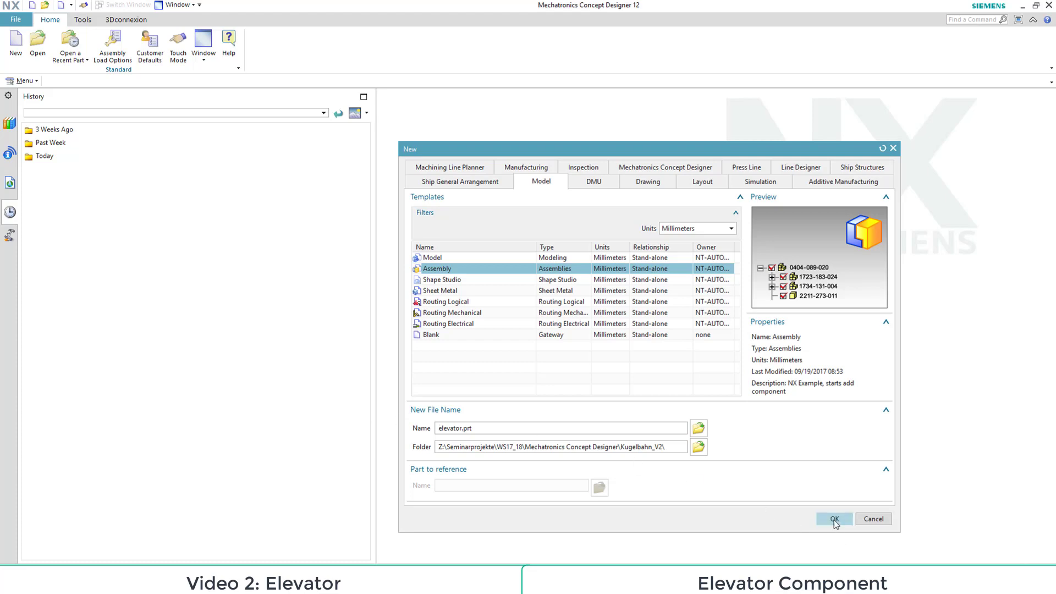
pyautogui.click(834, 520)
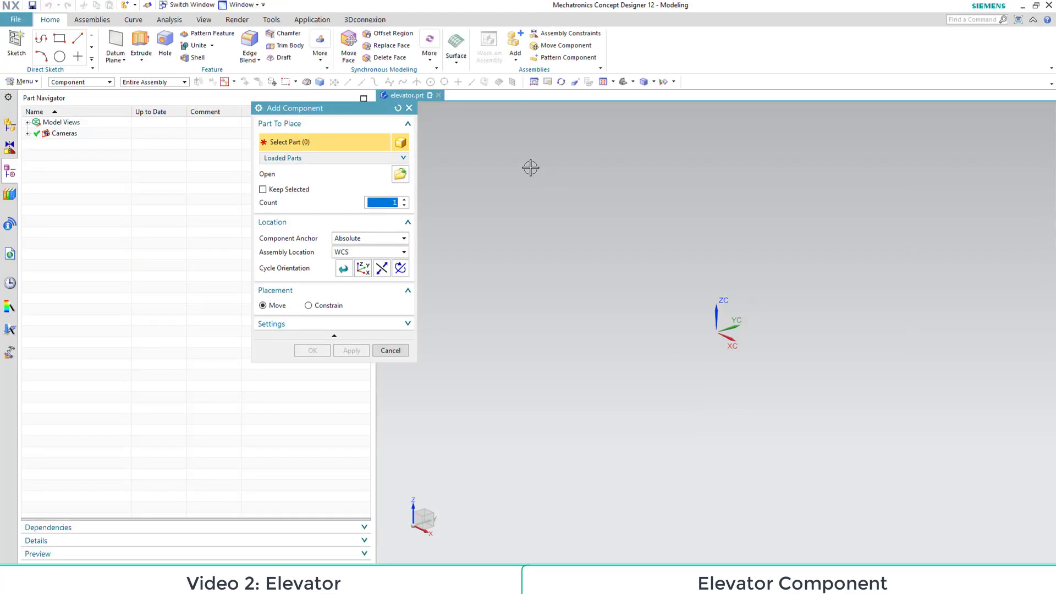
# Add elevator_shaft.prt as the first component, fixed in place
pyautogui.click(400, 174)
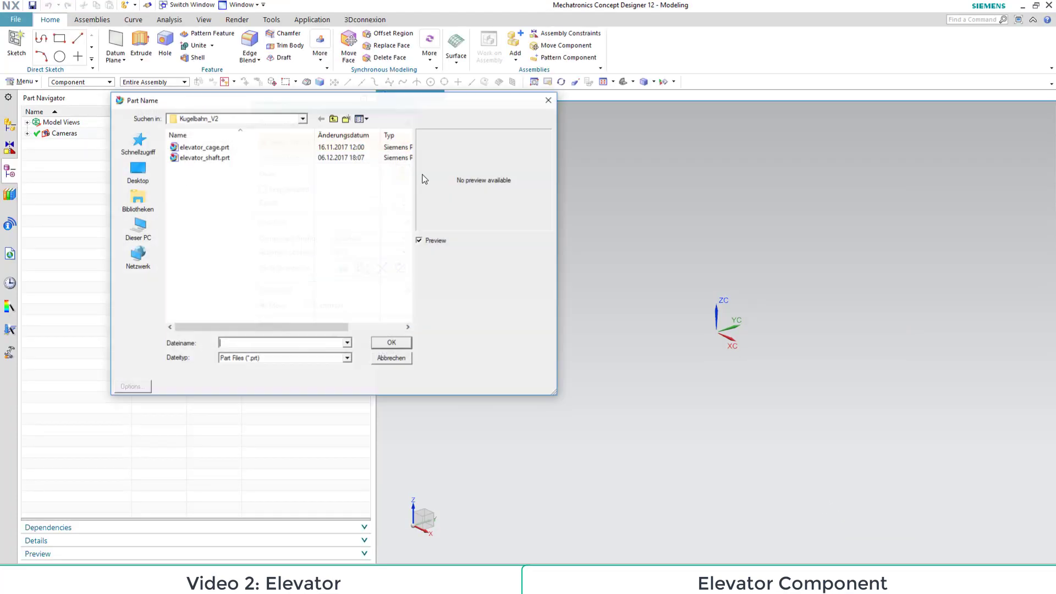
pyautogui.click(215, 158)
pyautogui.click(391, 343)
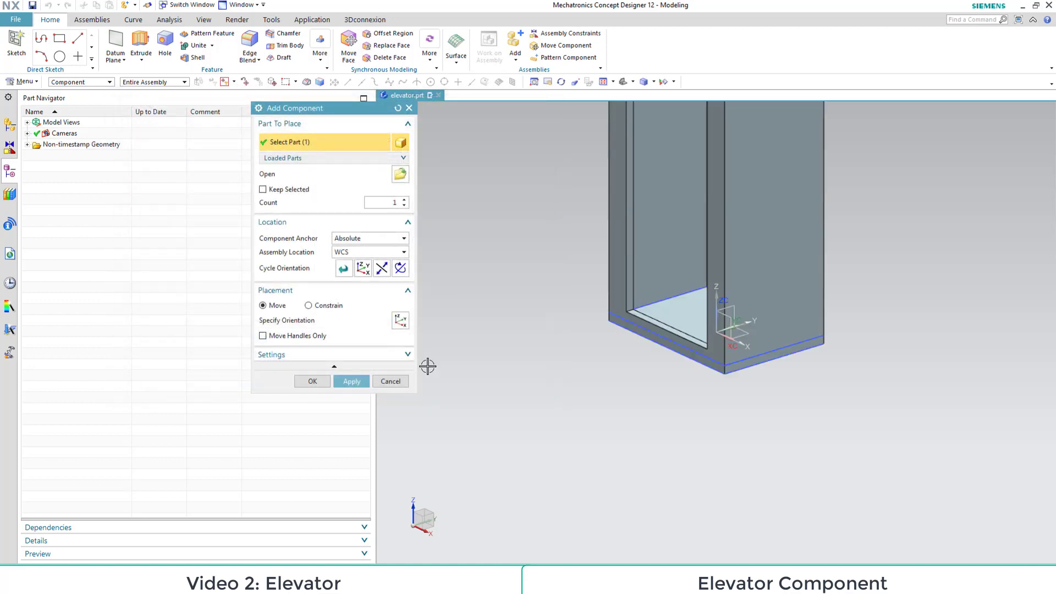
pyautogui.click(325, 381)
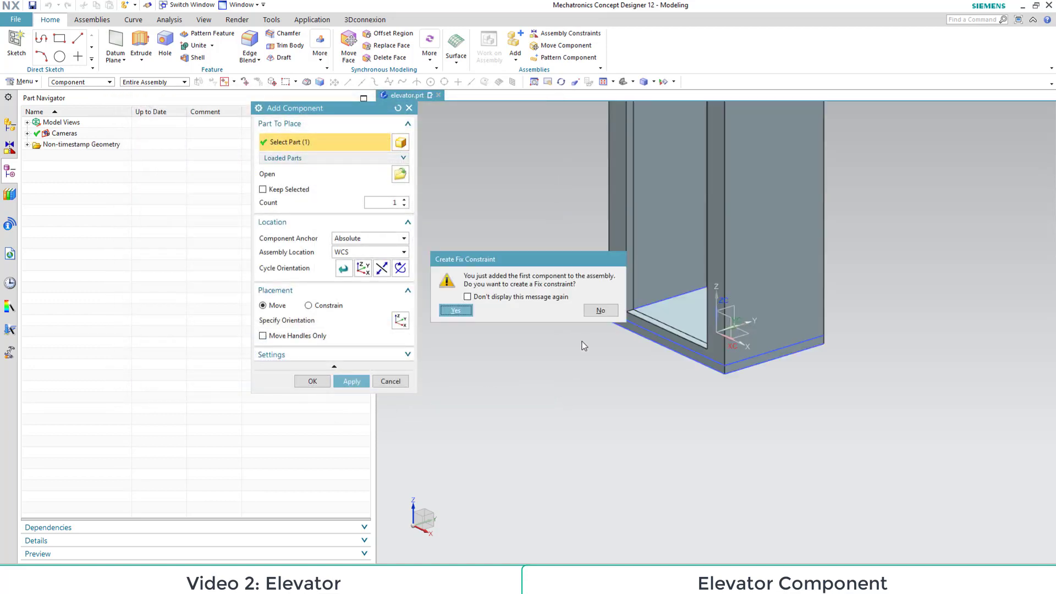
pyautogui.click(460, 311)
pyautogui.click(600, 311)
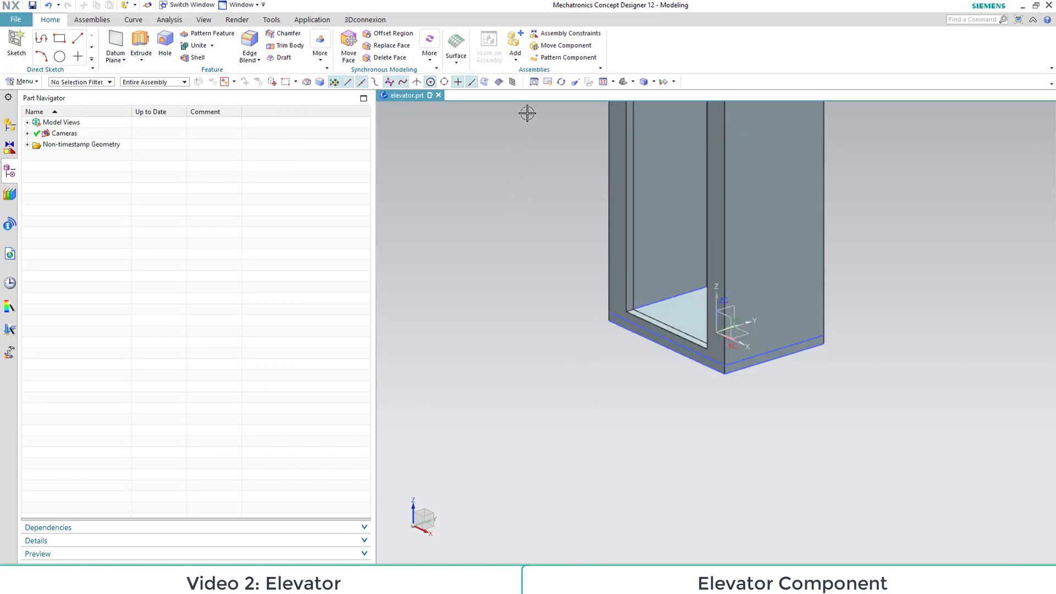
# Add elevator_cage.prt, positioned at Z 35 inside the shaft's base
pyautogui.click(515, 41)
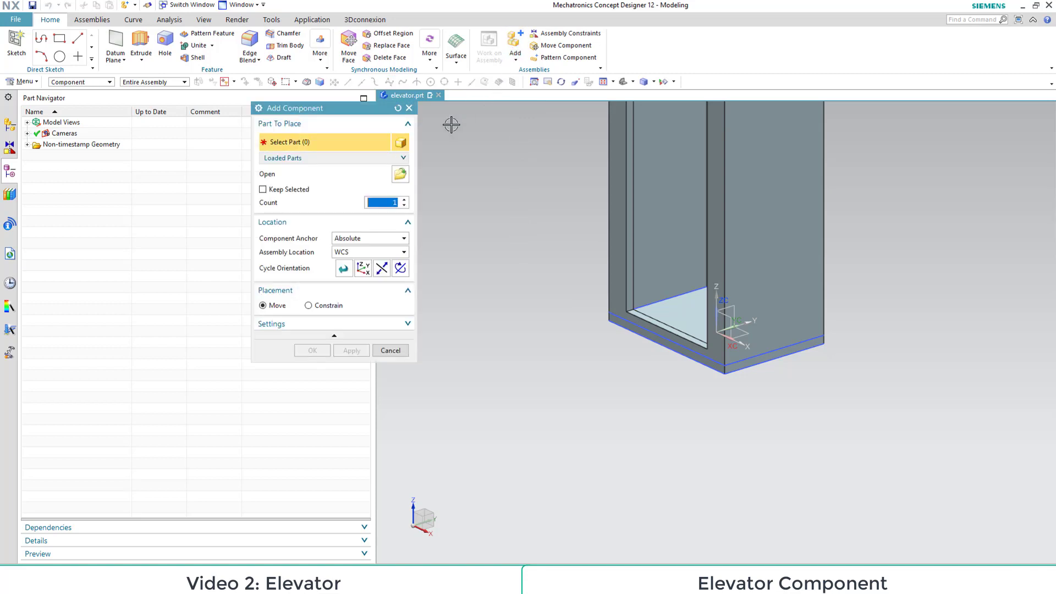
pyautogui.click(400, 175)
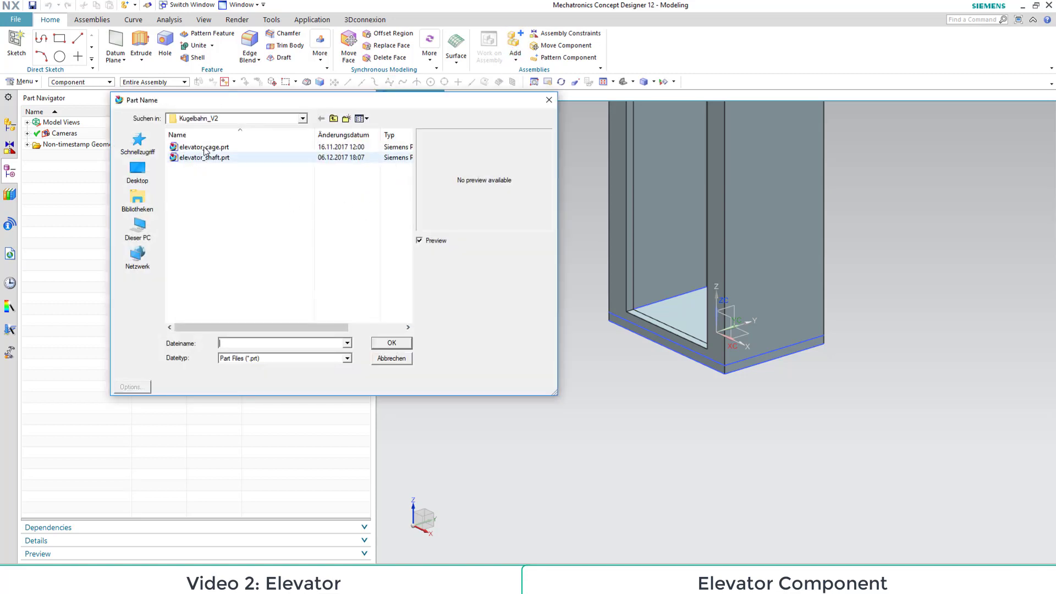
pyautogui.click(207, 147)
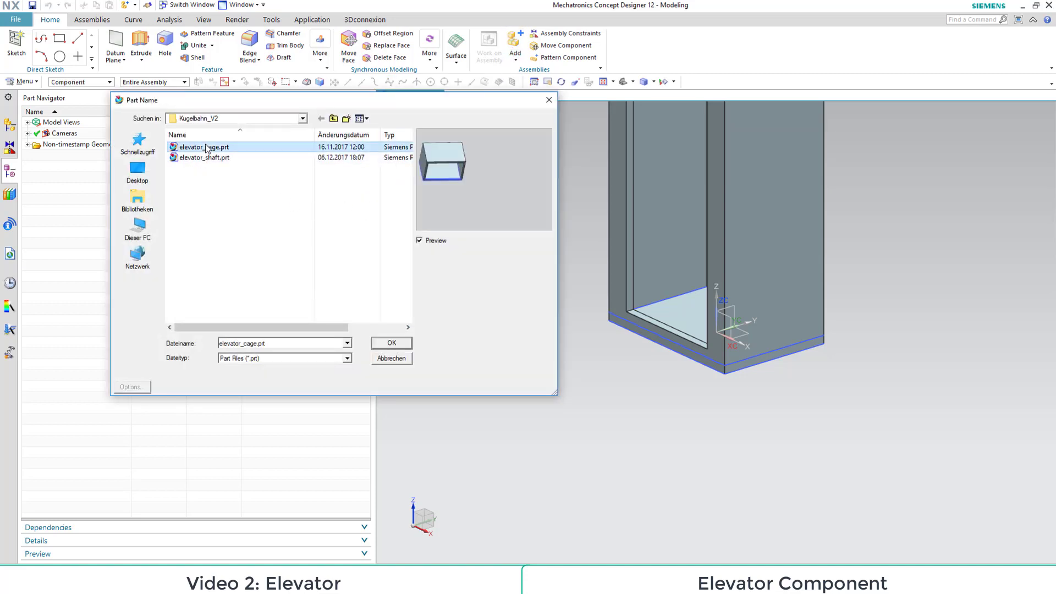
pyautogui.click(392, 344)
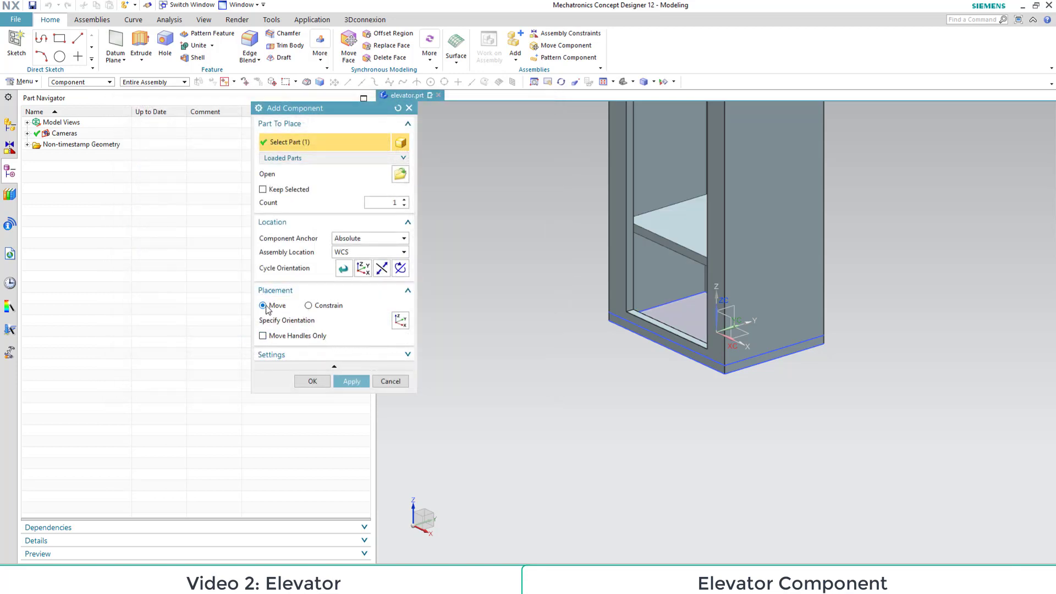
pyautogui.click(401, 320)
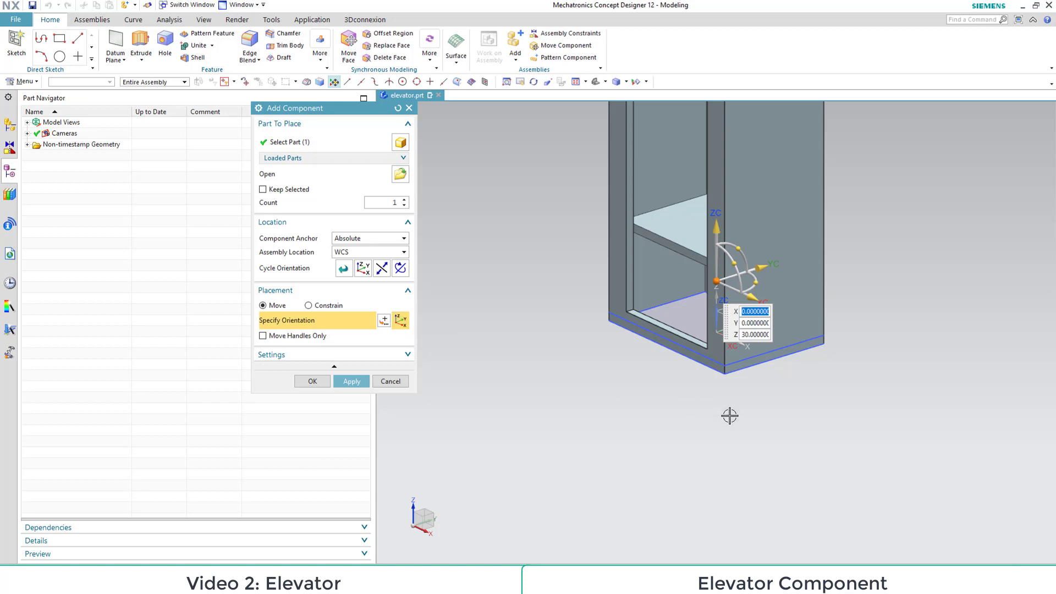
pyautogui.click(752, 335)
pyautogui.click(312, 382)
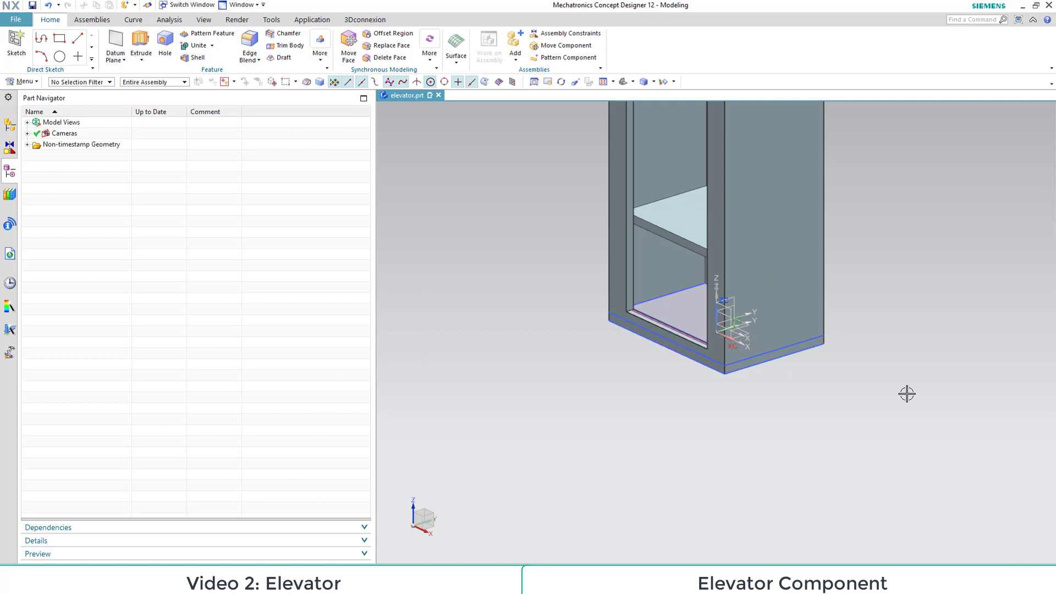
# Check the cage placement in the view and save the elevator assembly
pyautogui.scroll(3, 920, 339)
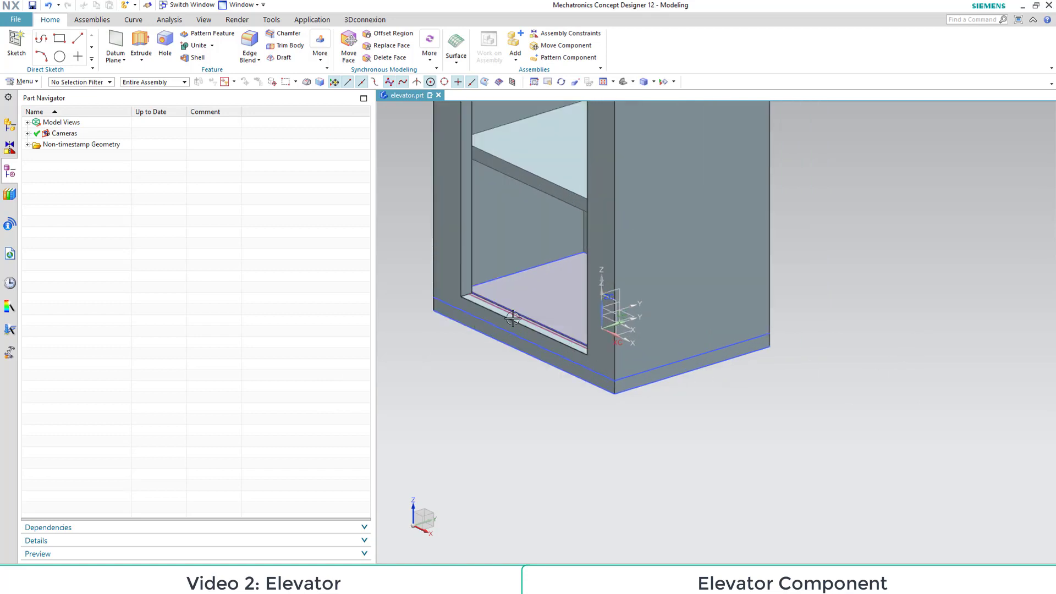
pyautogui.rightClick(891, 271)
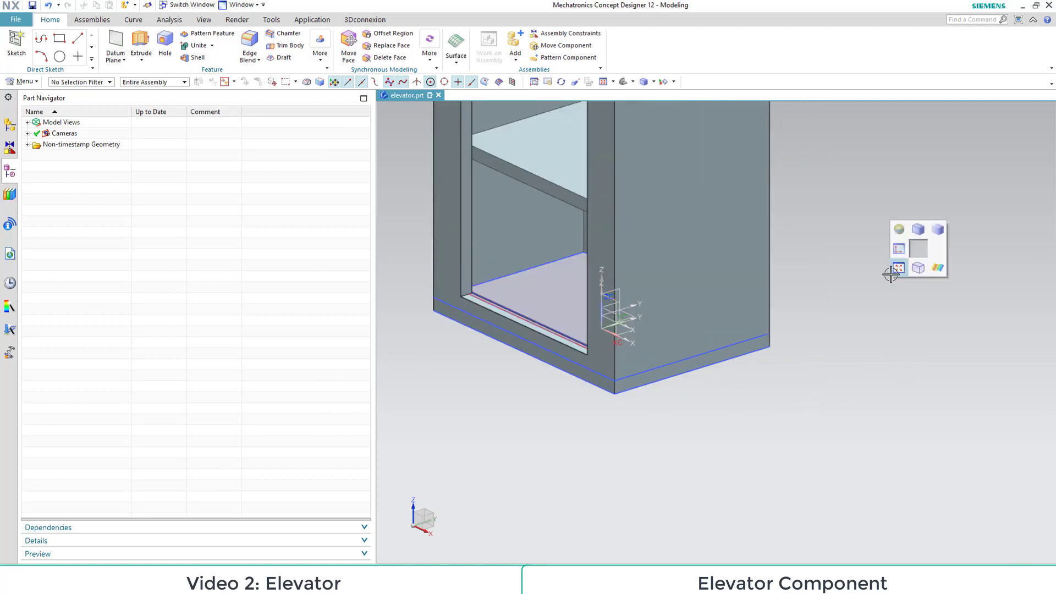
pyautogui.scroll(-3, 891, 274)
pyautogui.scroll(-2, 891, 274)
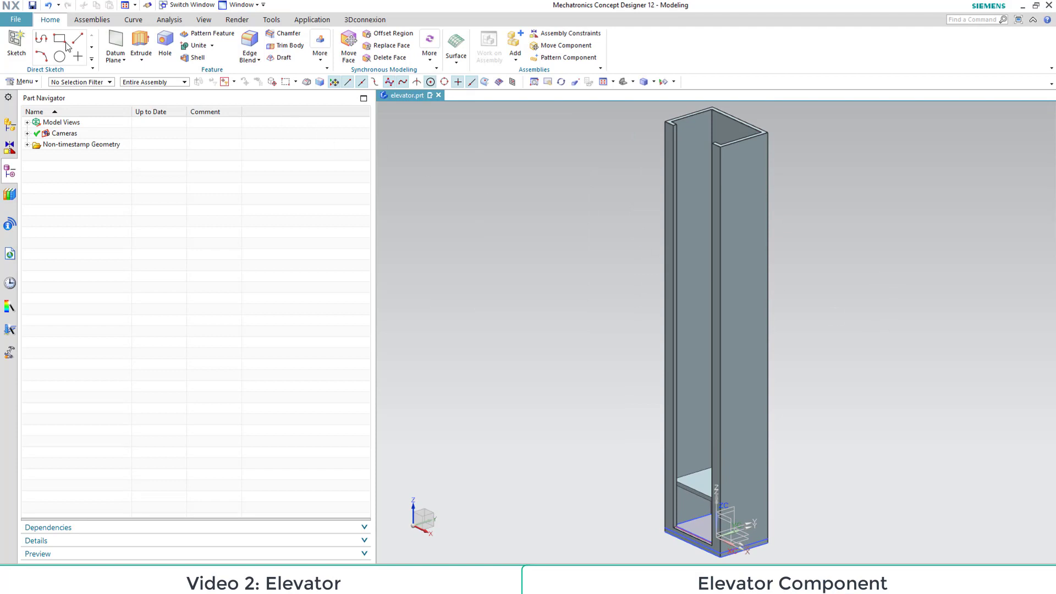
pyautogui.click(32, 5)
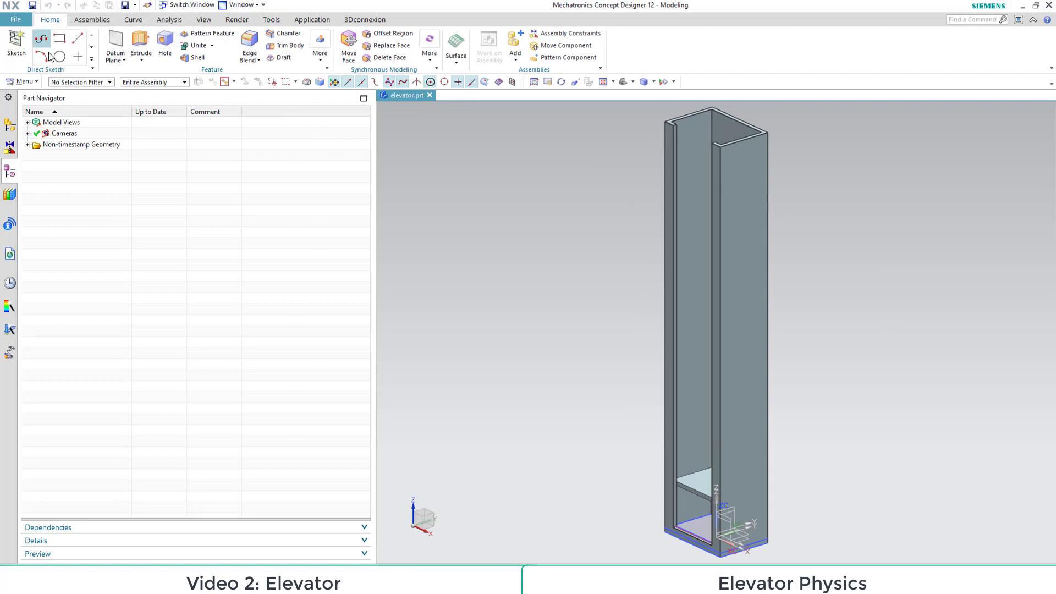
# Start a new elevator_physiks.prt file from the Mechatronics Concept Designer General Setup template
pyautogui.click(12, 20)
pyautogui.click(48, 48)
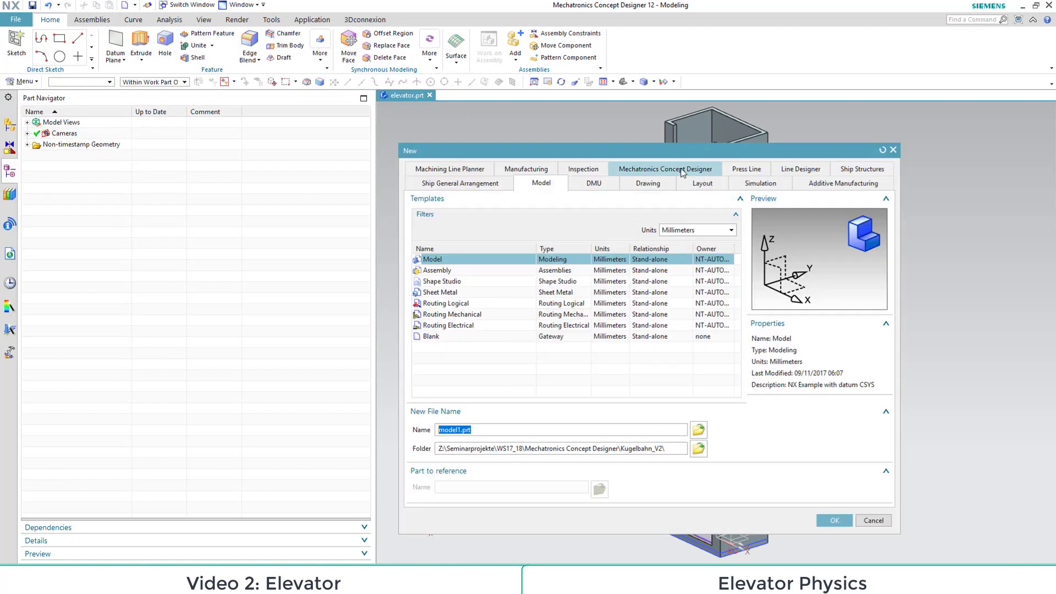
pyautogui.click(680, 168)
pyautogui.click(454, 260)
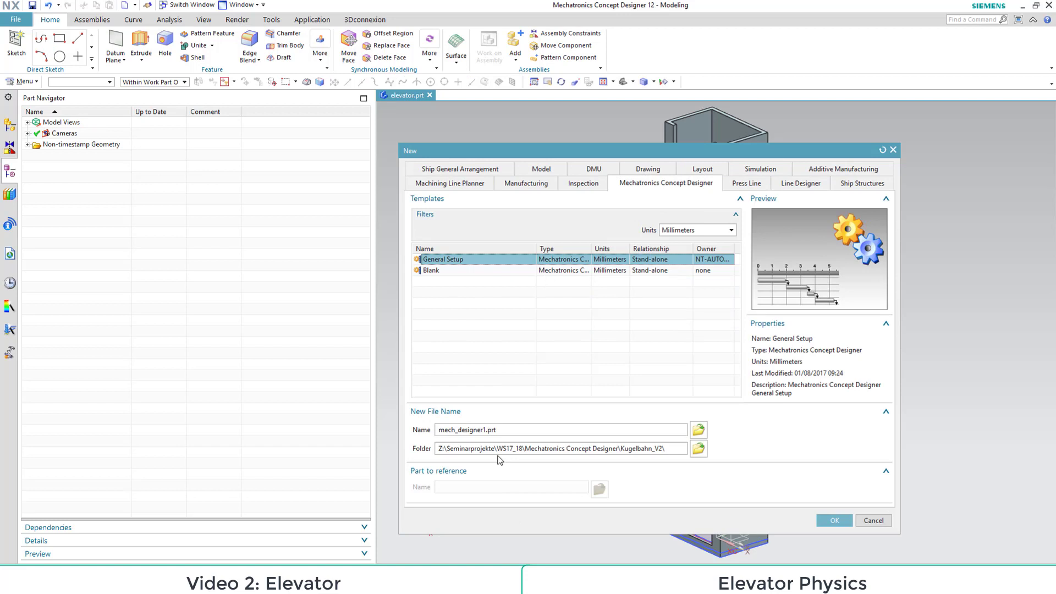
pyautogui.doubleClick(483, 429)
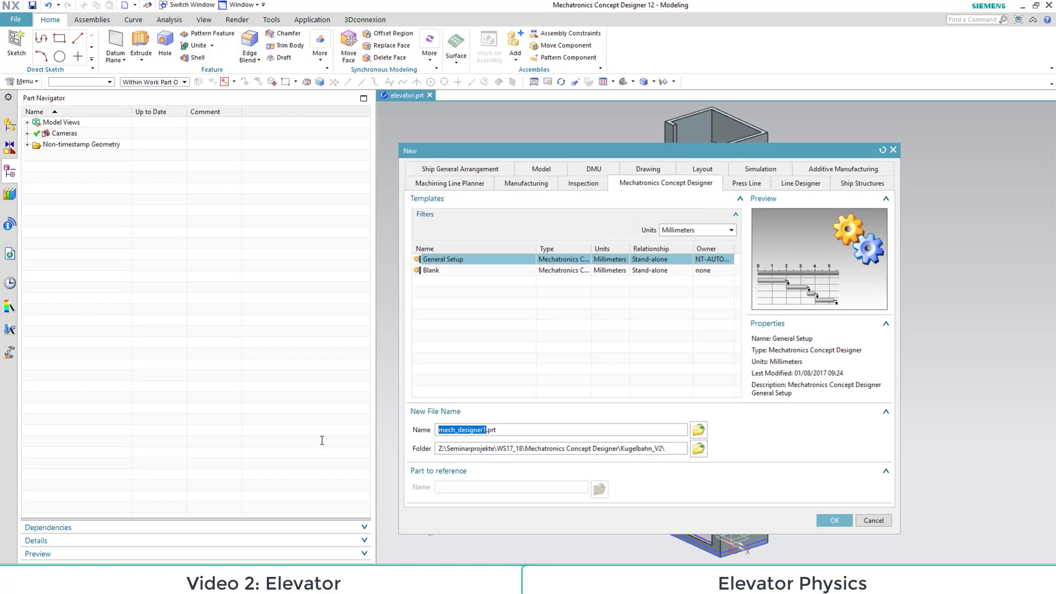
pyautogui.press('BackSpace')
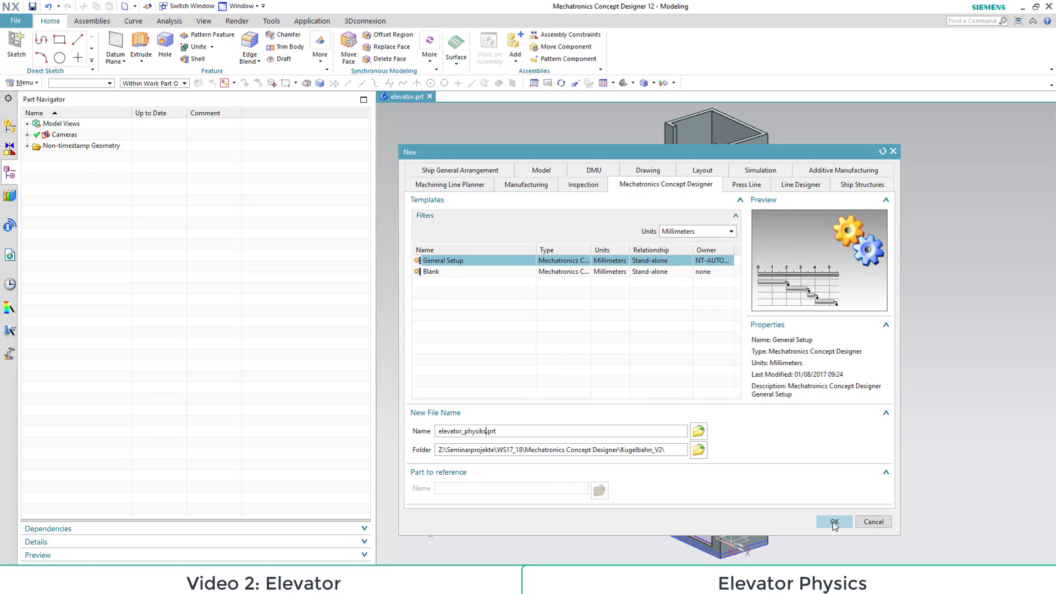
# Create elevator_physiks.prt and load the elevator assembly as a component
pyautogui.click(835, 522)
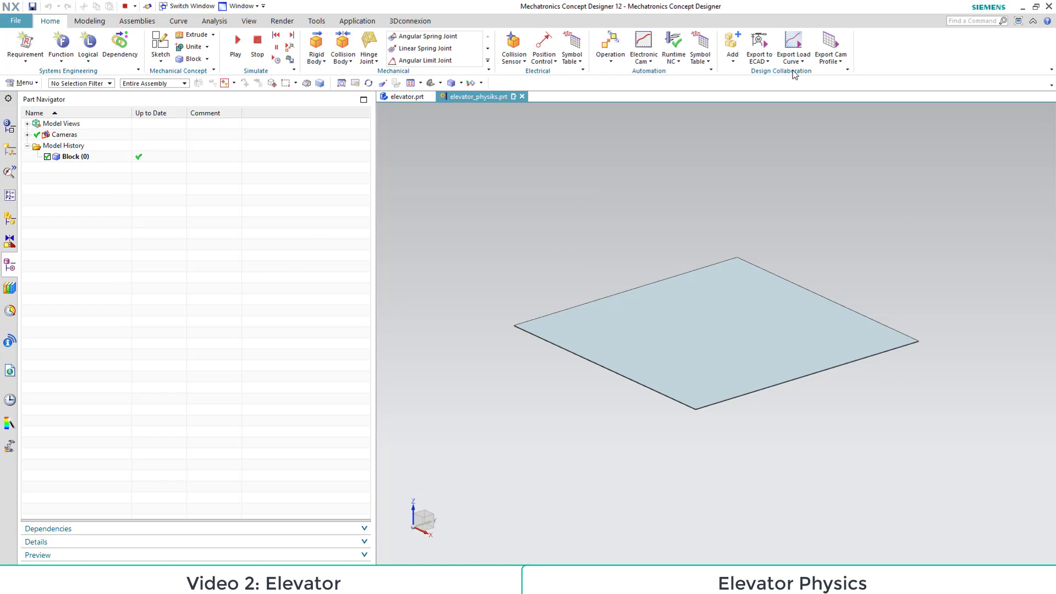
pyautogui.click(734, 44)
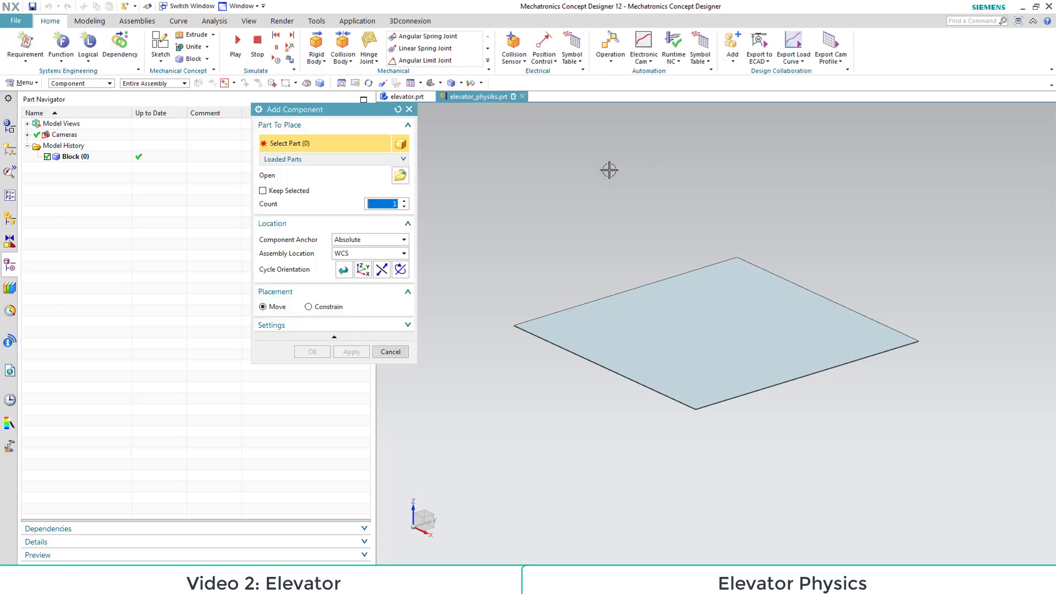
pyautogui.click(400, 175)
pyautogui.click(195, 149)
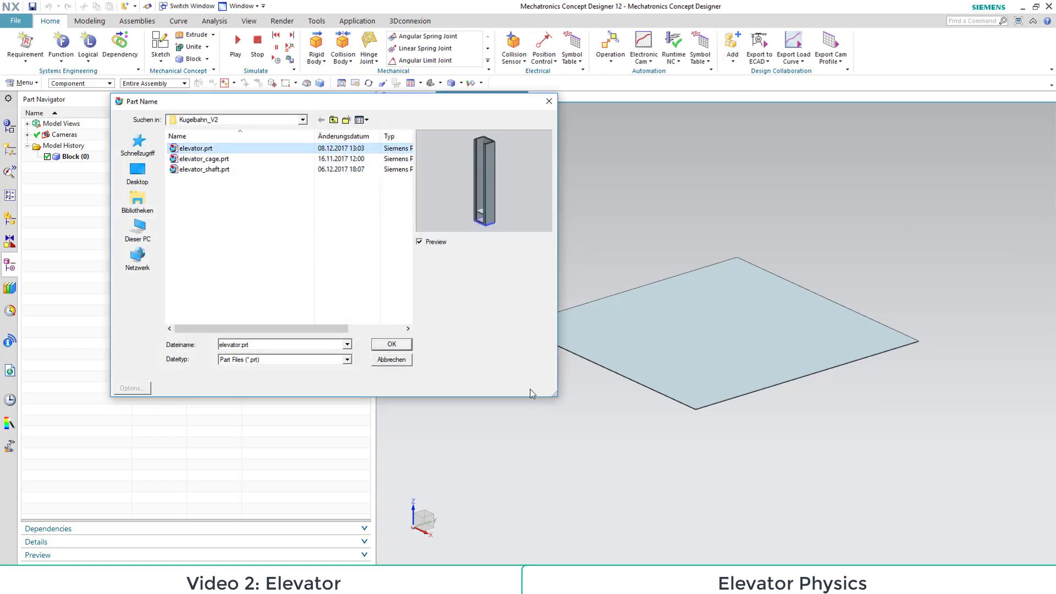
pyautogui.click(391, 344)
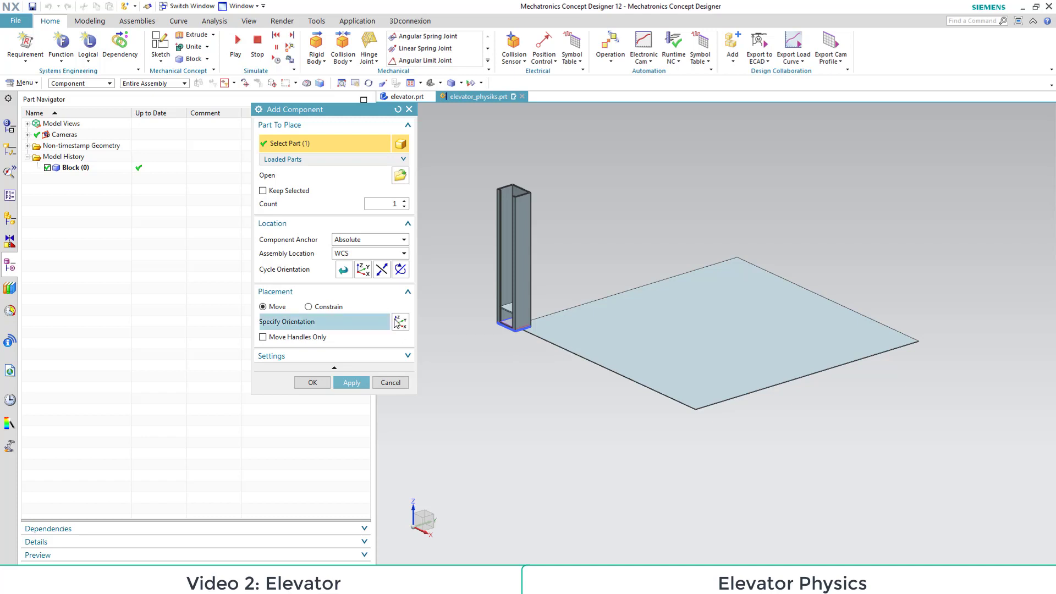
# Place the elevator at X 100, Y 100 without a fix constraint
pyautogui.click(400, 322)
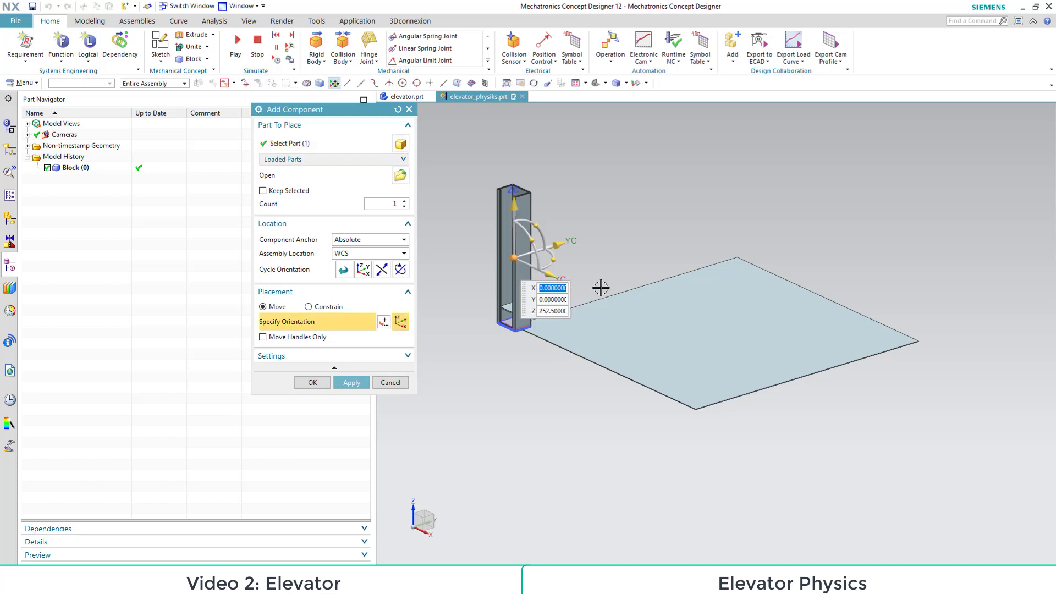
pyautogui.write('100')
pyautogui.press('Tab')
pyautogui.write('1')
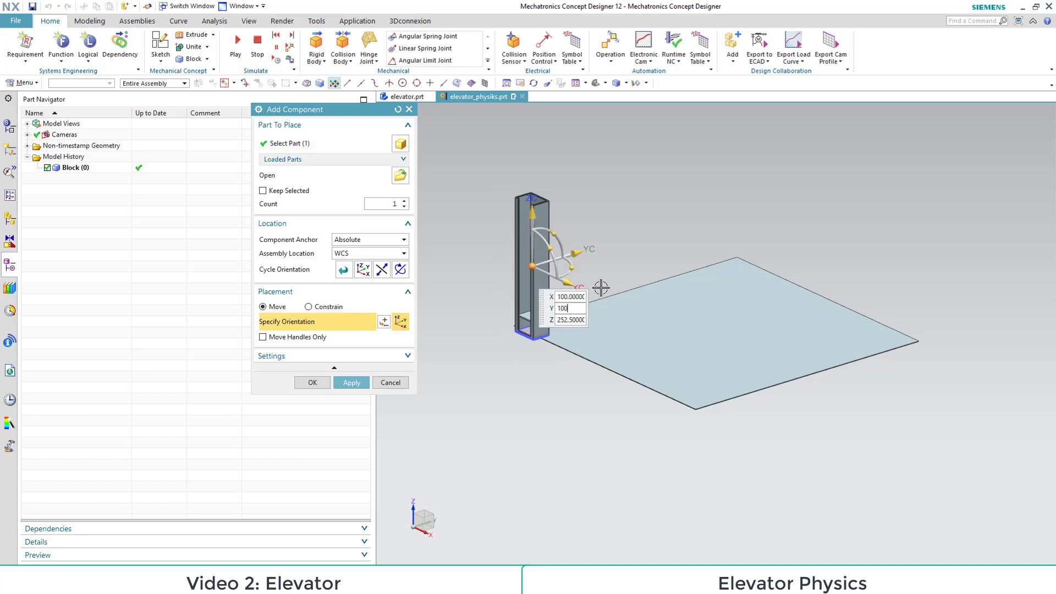
pyautogui.write('00')
pyautogui.press('Return')
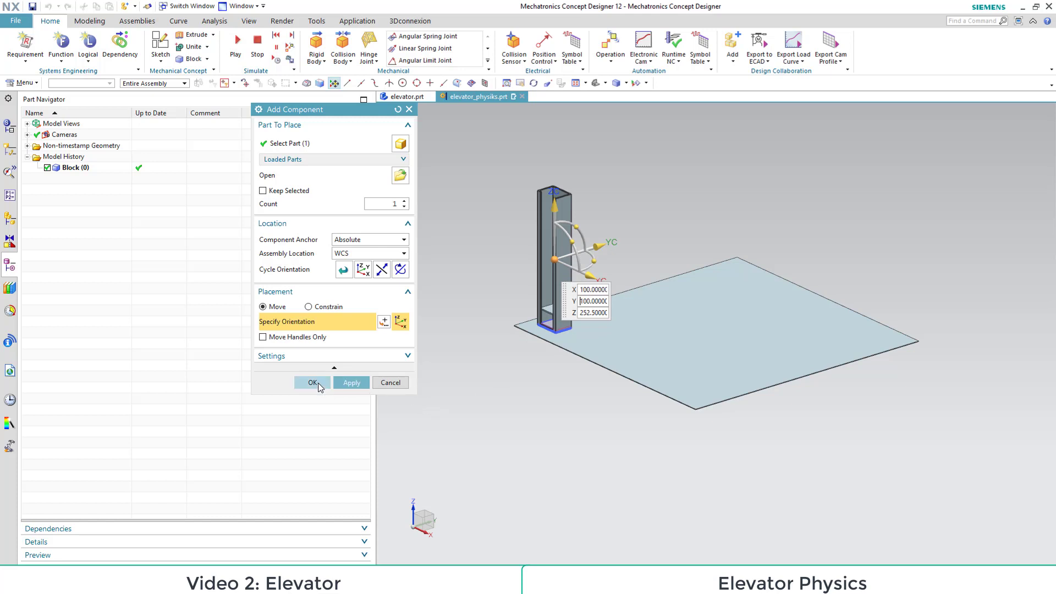
pyautogui.click(313, 383)
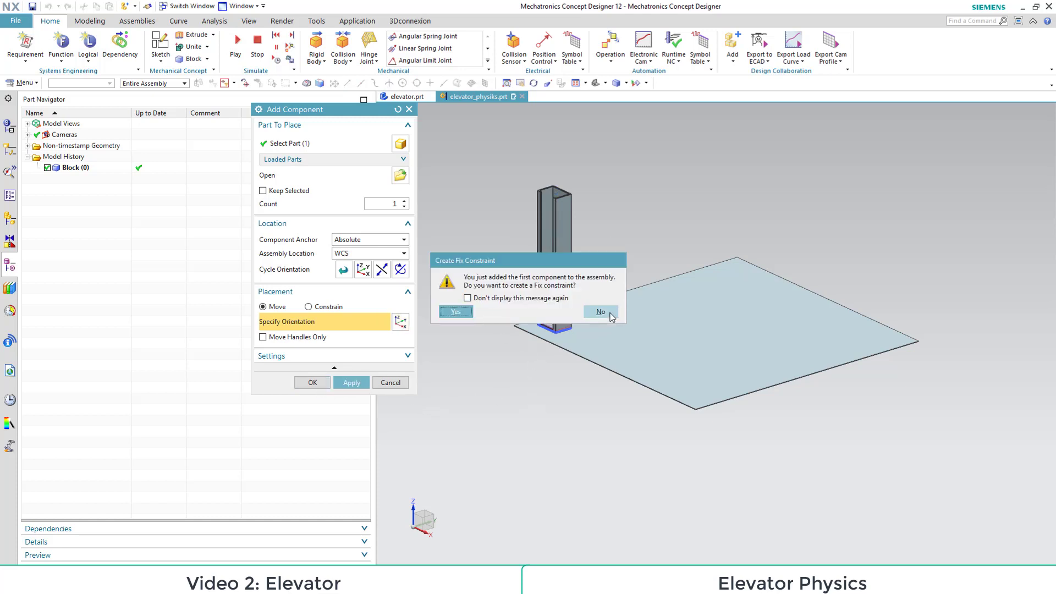
pyautogui.click(601, 312)
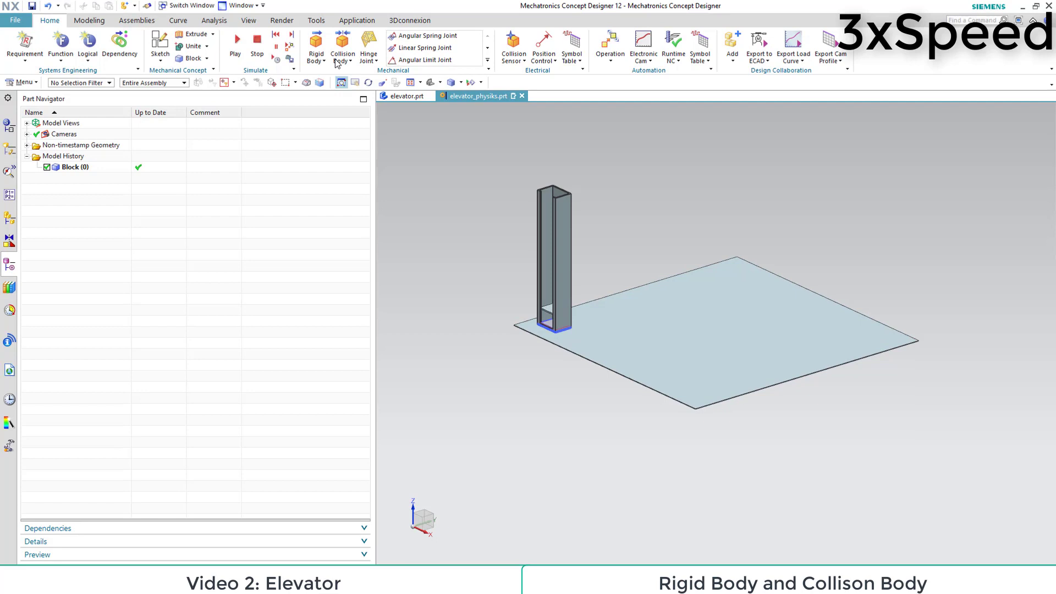
# Make the shaft and cage rigid bodies named elevator_shaft and elevator_cabine
pyautogui.click(555, 247)
pyautogui.click(316, 47)
pyautogui.write('elev')
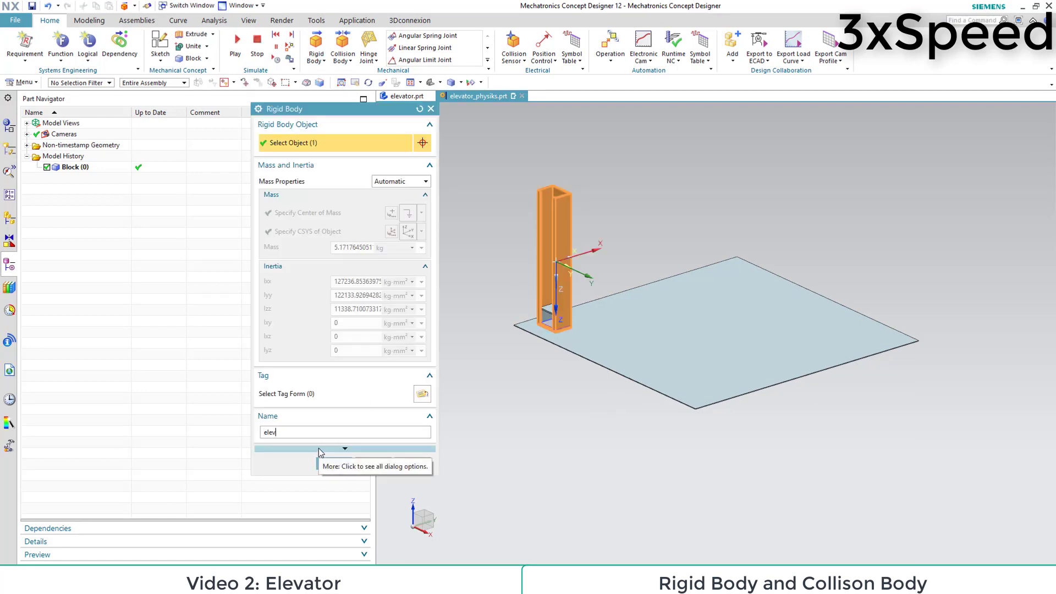
pyautogui.write('ator_shaft_RB')
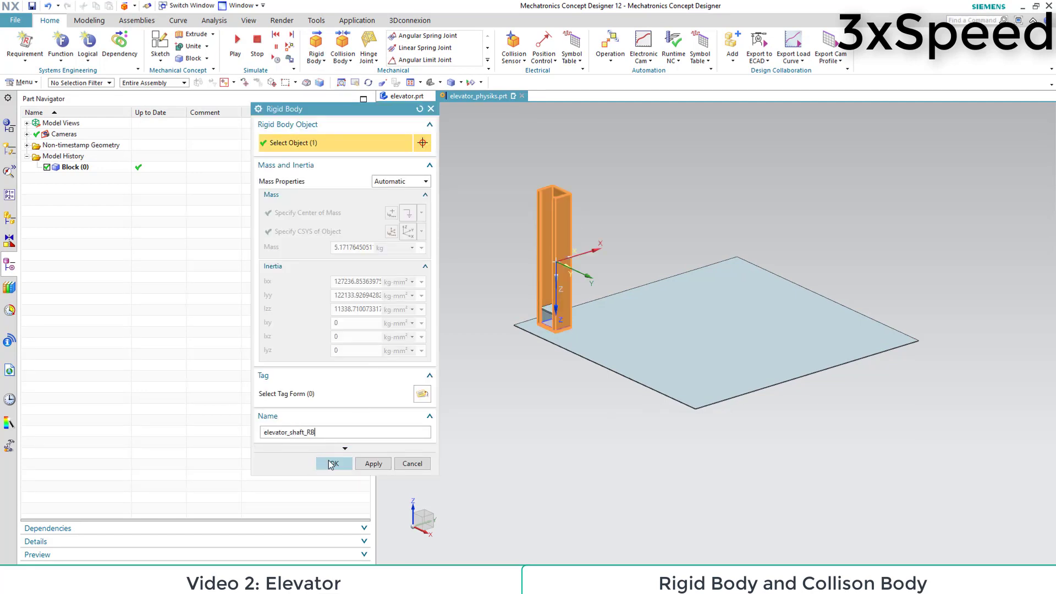
pyautogui.click(334, 463)
pyautogui.click(316, 47)
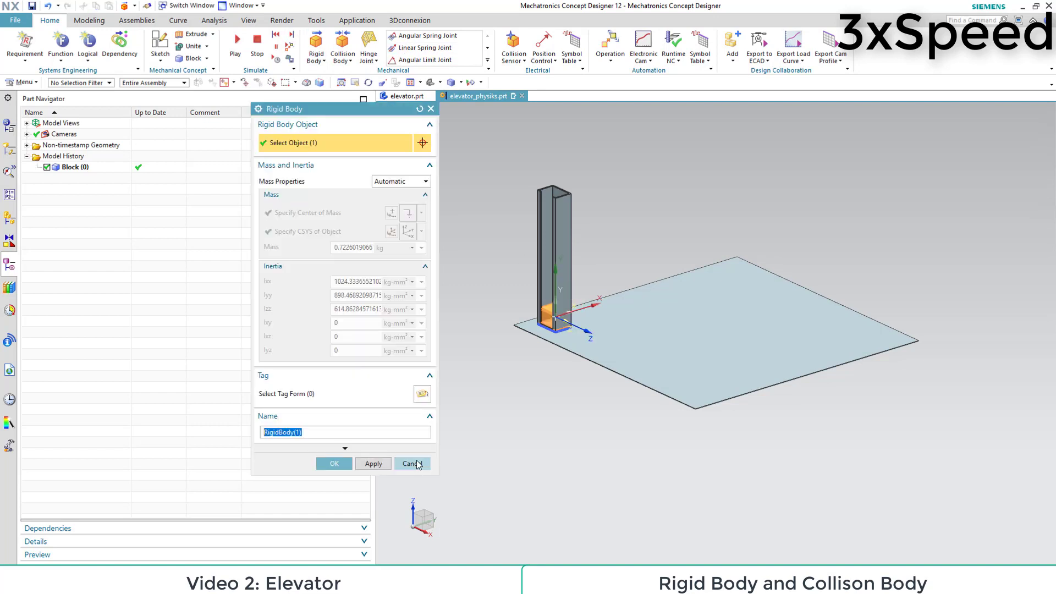
pyautogui.write('elevator_c')
pyautogui.write('abine')
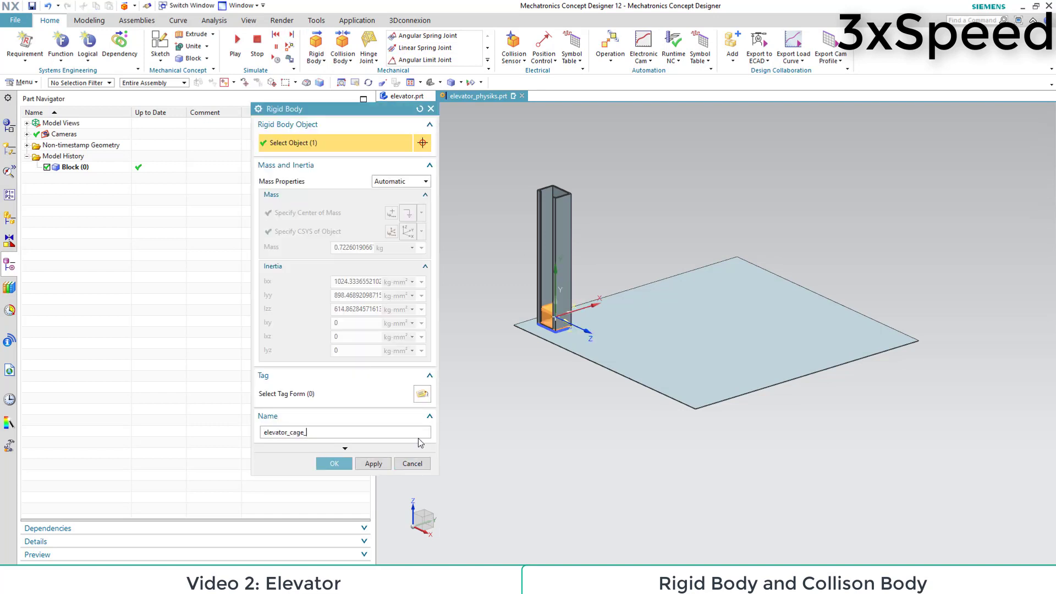
pyautogui.click(333, 464)
# Give elevator_shaft a collision body, picked from the Assembly Navigator
pyautogui.click(342, 43)
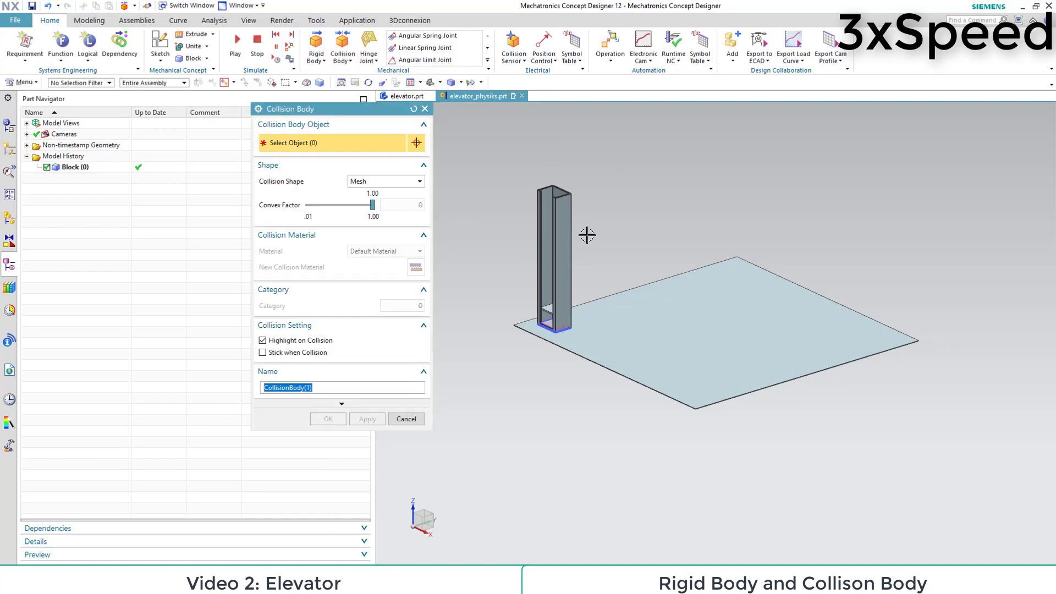
pyautogui.click(10, 218)
pyautogui.click(38, 146)
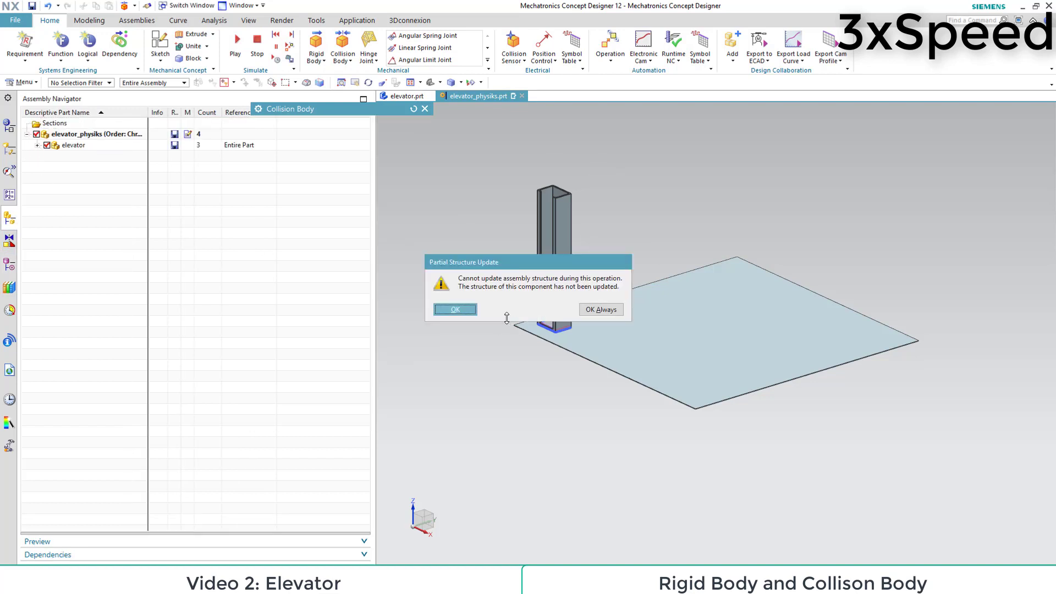
pyautogui.click(454, 310)
pyautogui.click(88, 157)
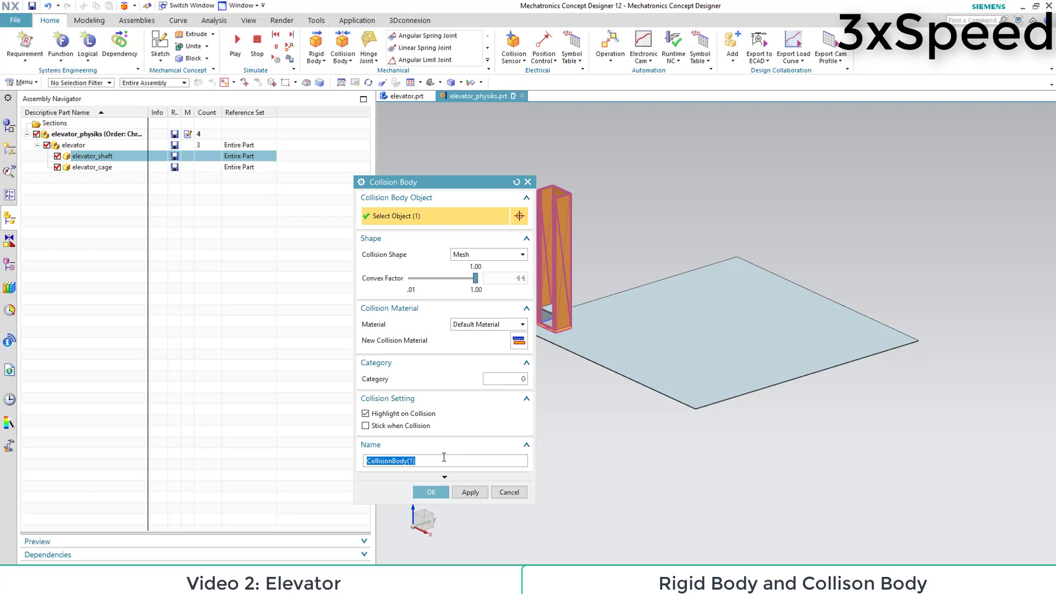
pyautogui.write('elevator_shaft_CB')
pyautogui.click(431, 492)
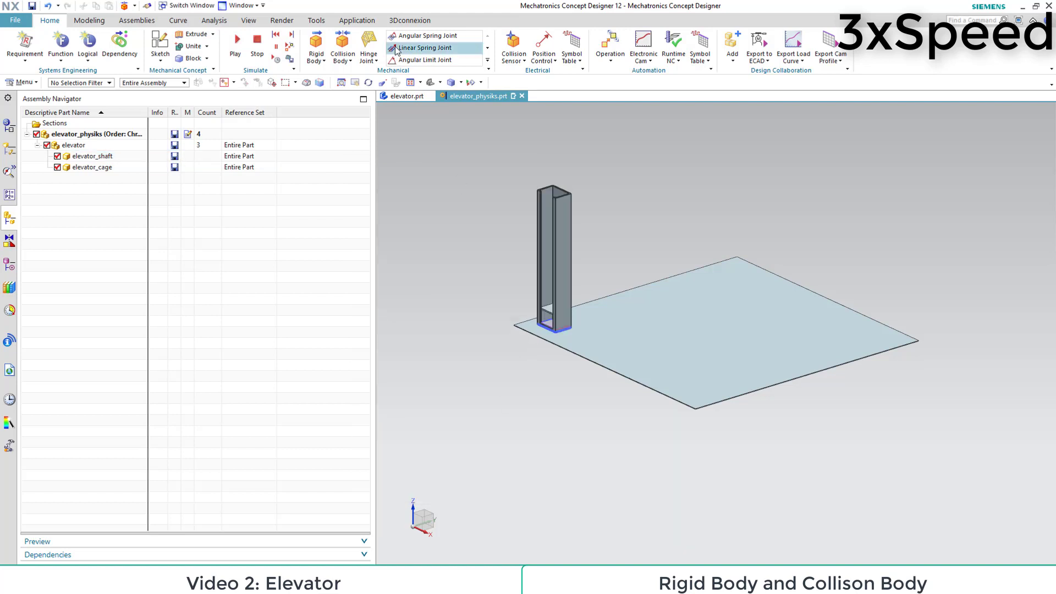
# Start a collision body on elevator_cage named elevator_cage_CB
pyautogui.click(343, 44)
pyautogui.click(102, 170)
pyautogui.write('elev')
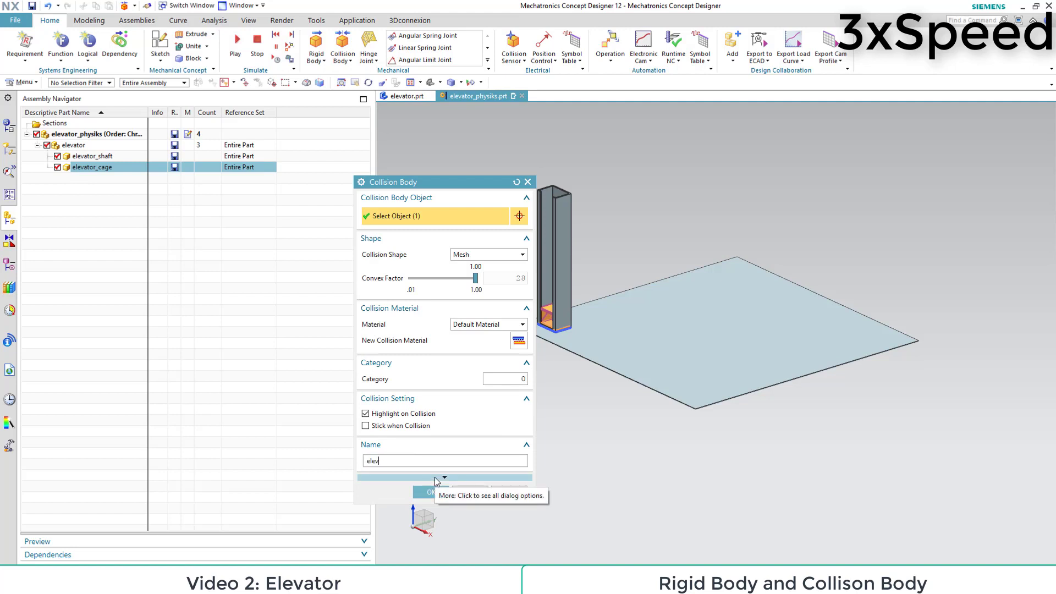
pyautogui.write('ator_cage_C')
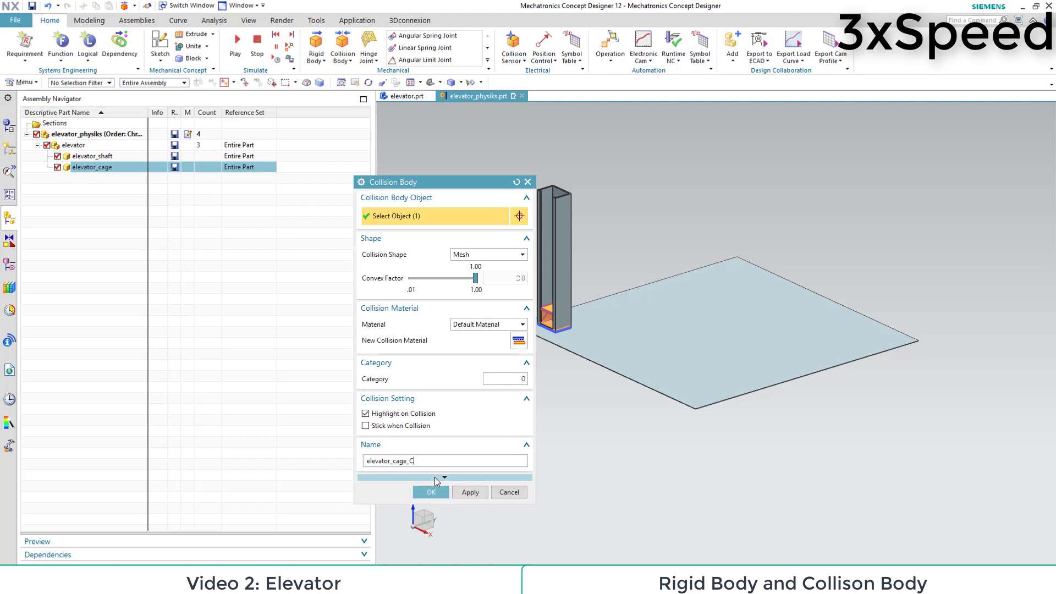
pyautogui.write('B')
# Finish the cage collision body, then test-run the simulation by dragging the shaft and reset it
pyautogui.click(432, 492)
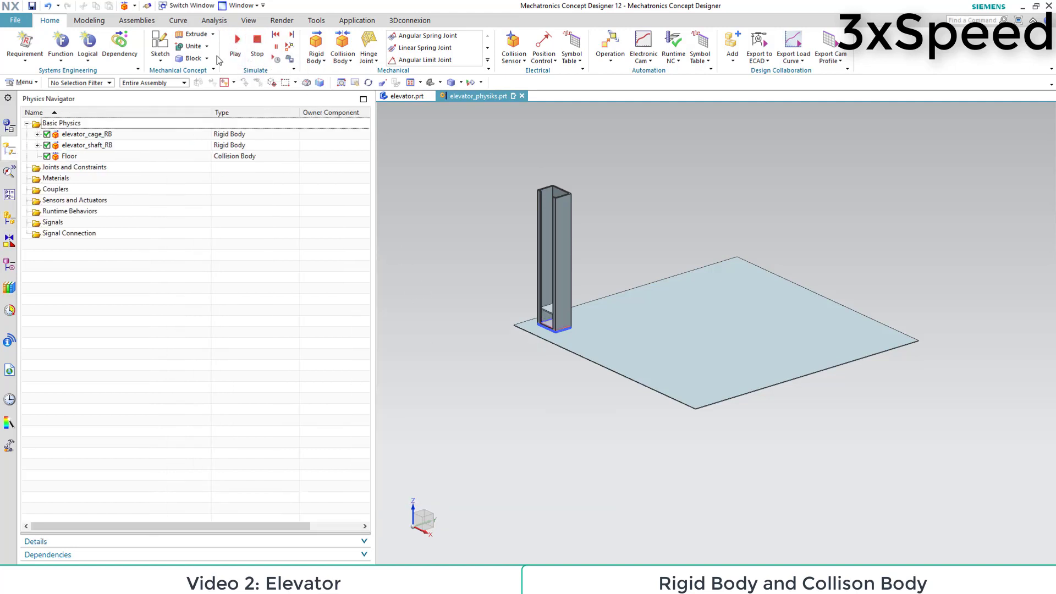
pyautogui.click(237, 41)
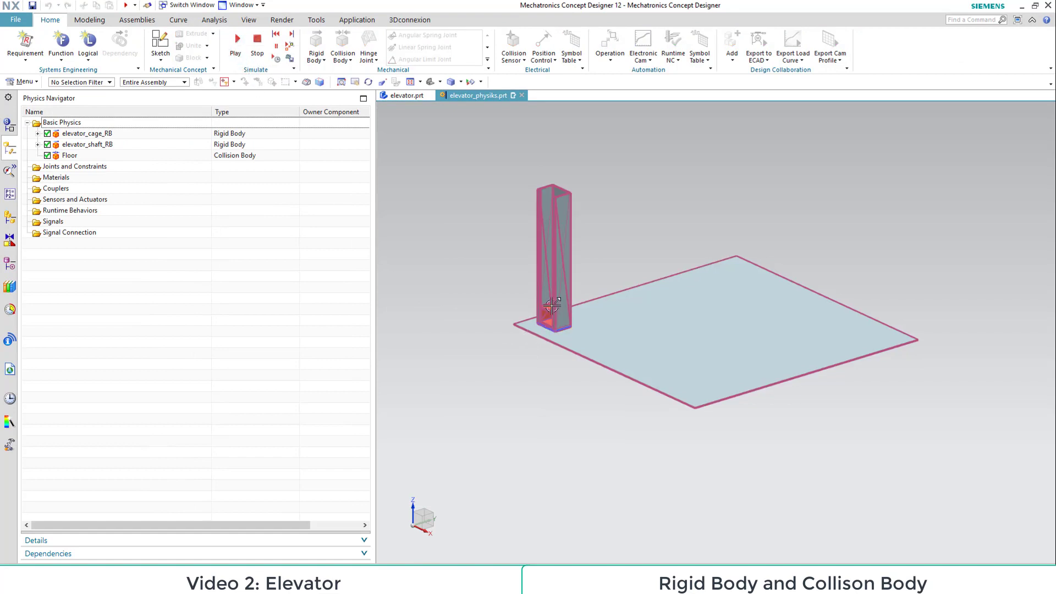
pyautogui.moveTo(556, 236); pyautogui.dragTo(720, 232)
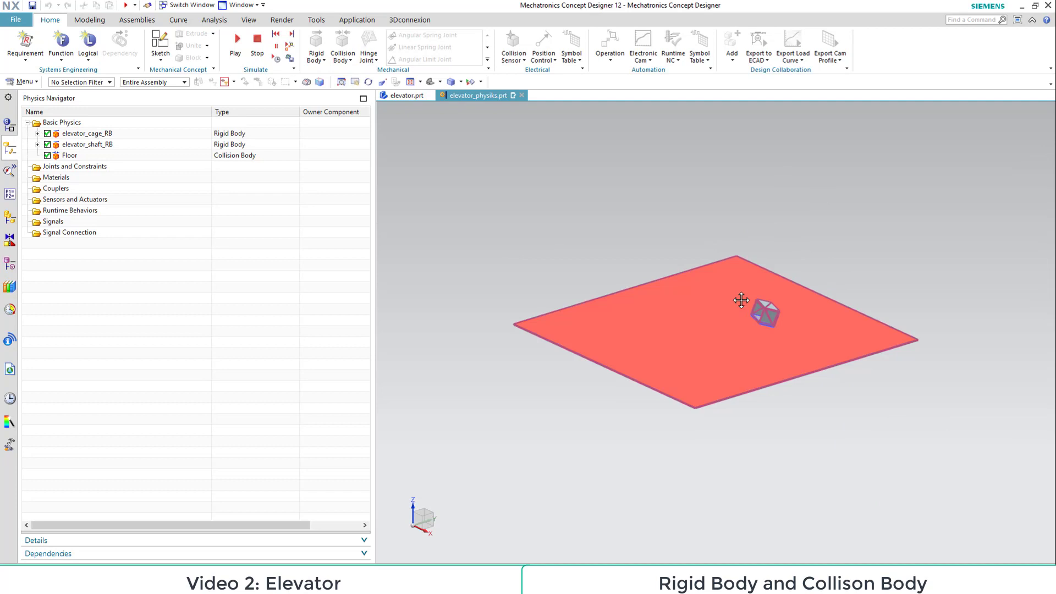
pyautogui.click(257, 41)
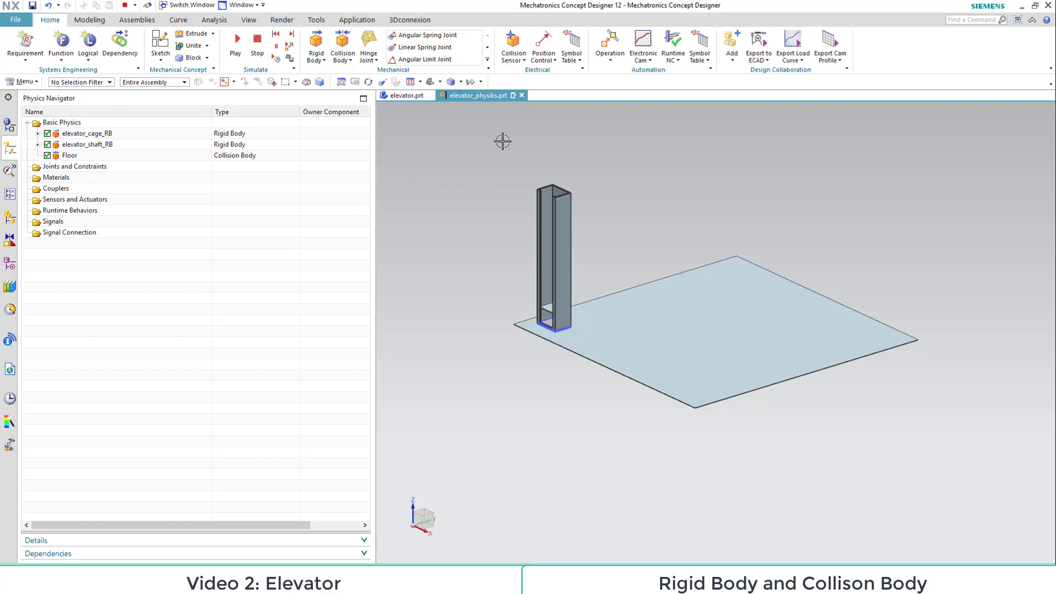
# Add a sliding joint: shaft as base, cage as attachment, along Z, limited 0–500 mm
pyautogui.click(378, 61)
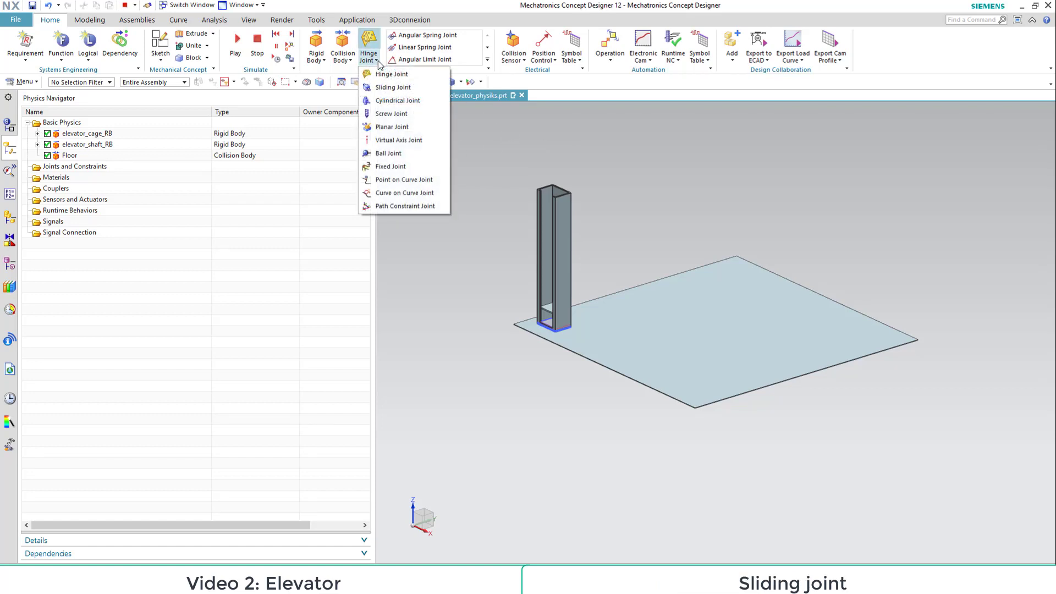
pyautogui.click(389, 88)
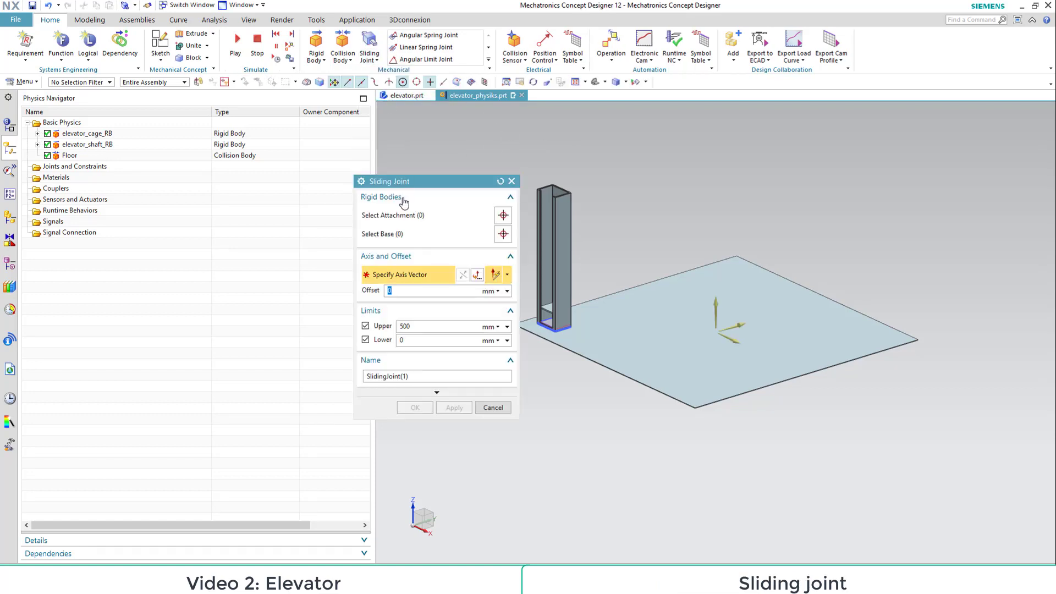
pyautogui.click(379, 236)
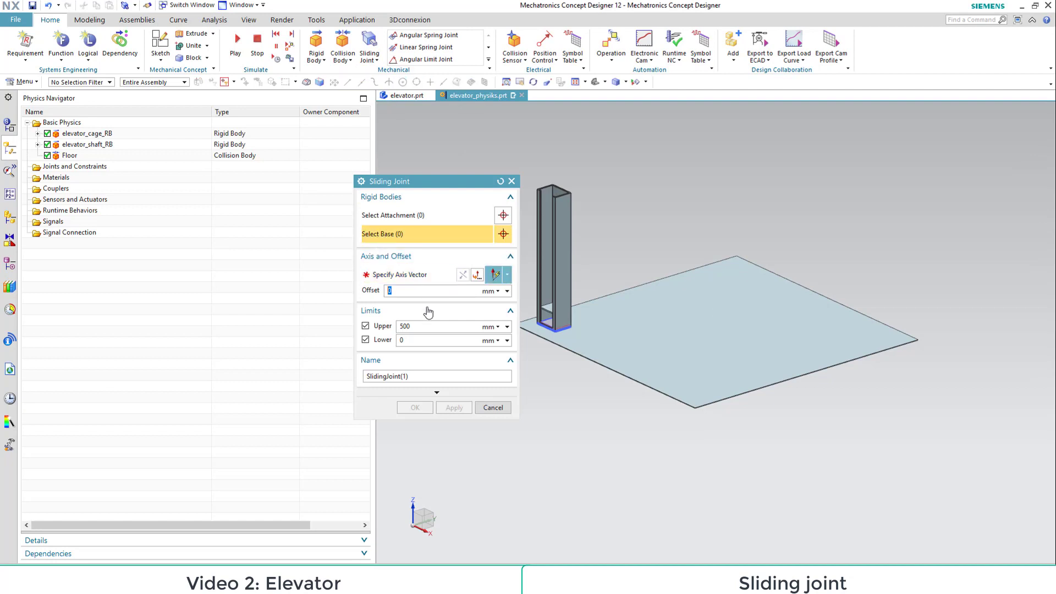
pyautogui.click(567, 227)
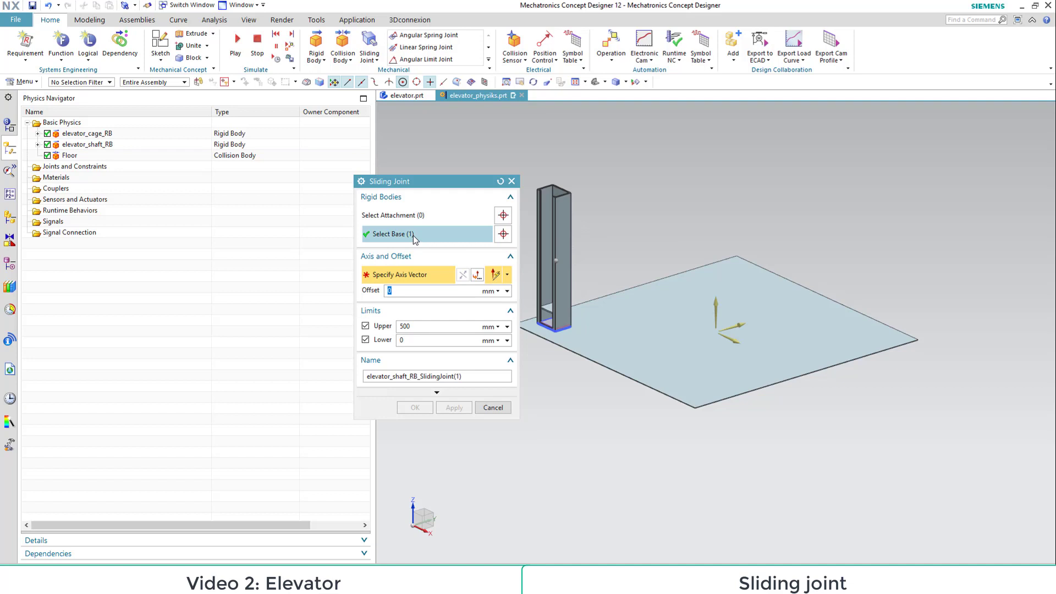
pyautogui.click(407, 216)
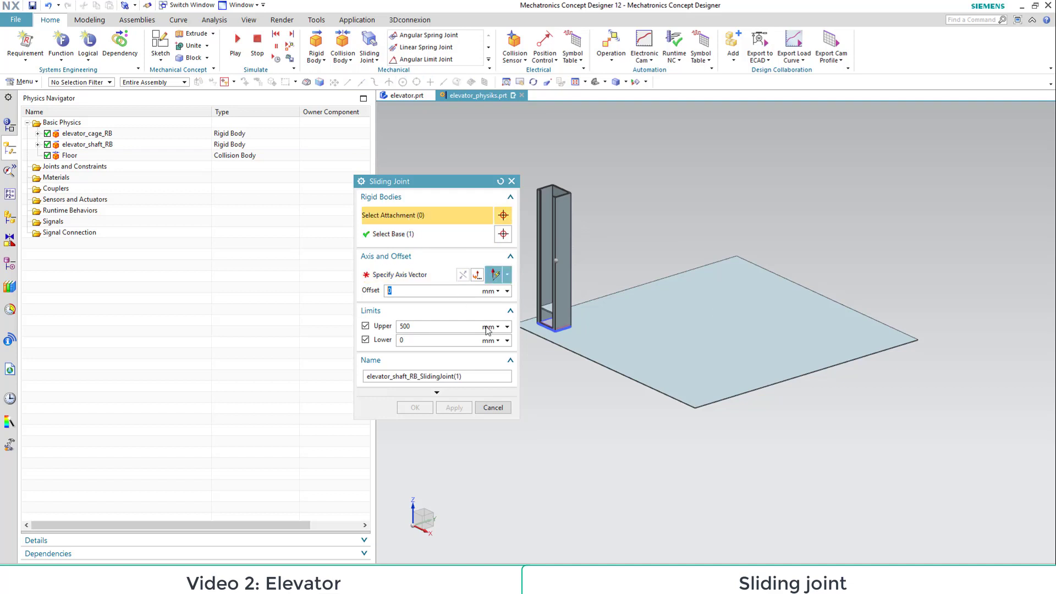
pyautogui.click(550, 306)
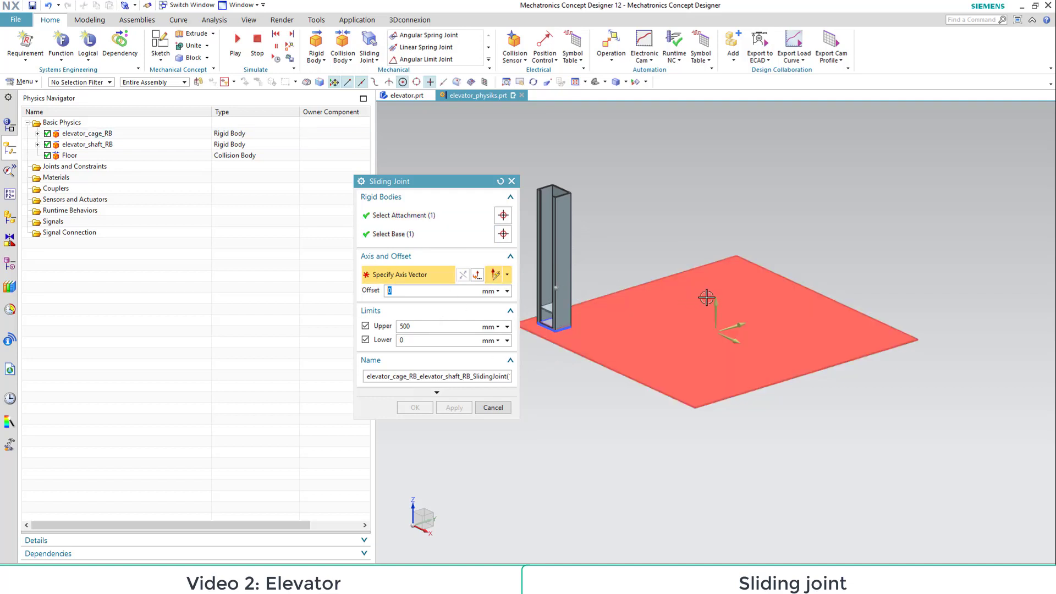
pyautogui.click(715, 302)
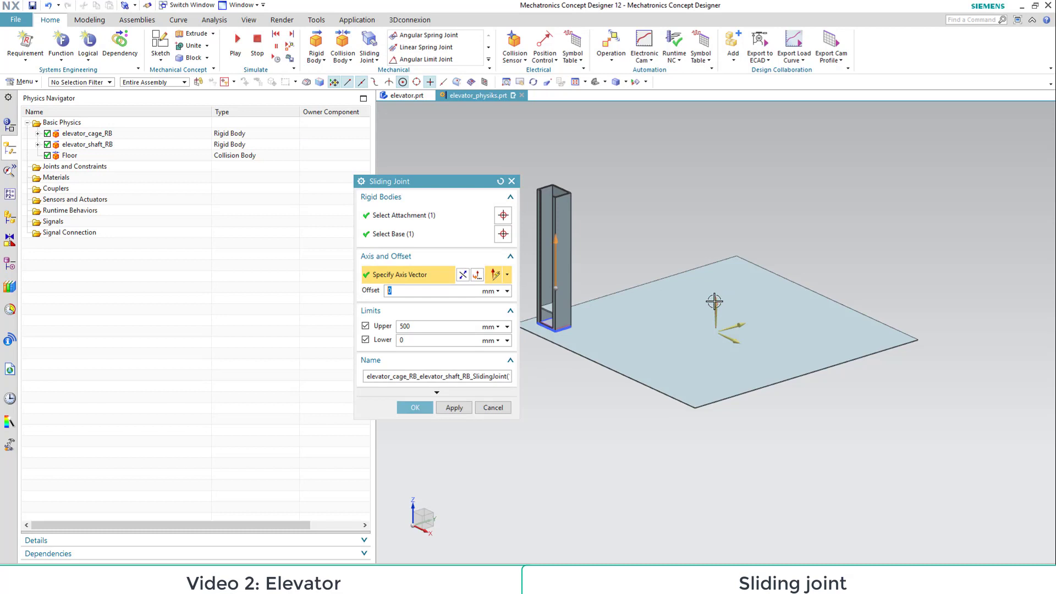
pyautogui.click(415, 408)
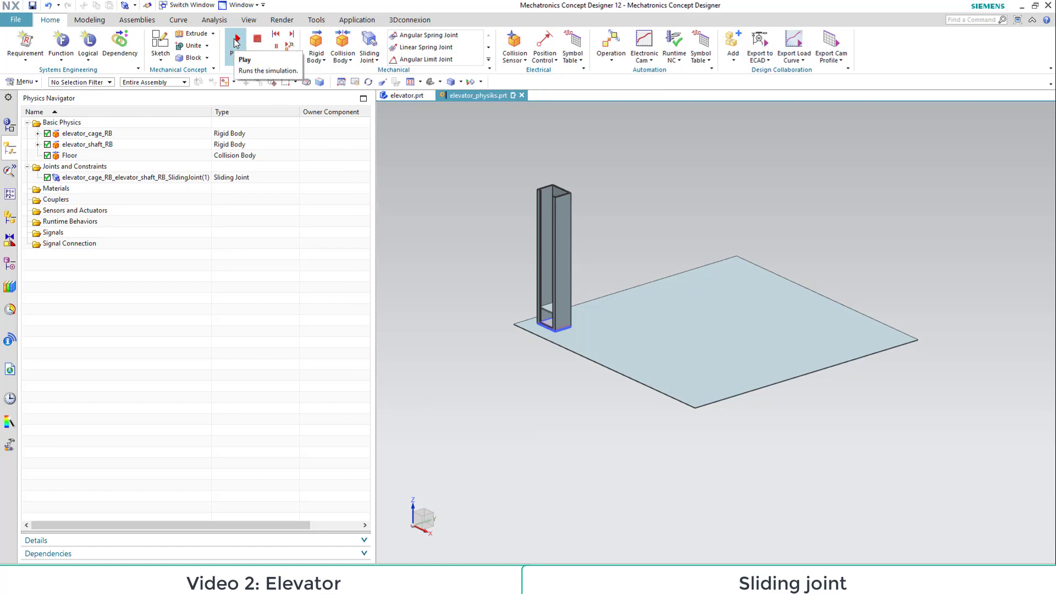
pyautogui.click(236, 40)
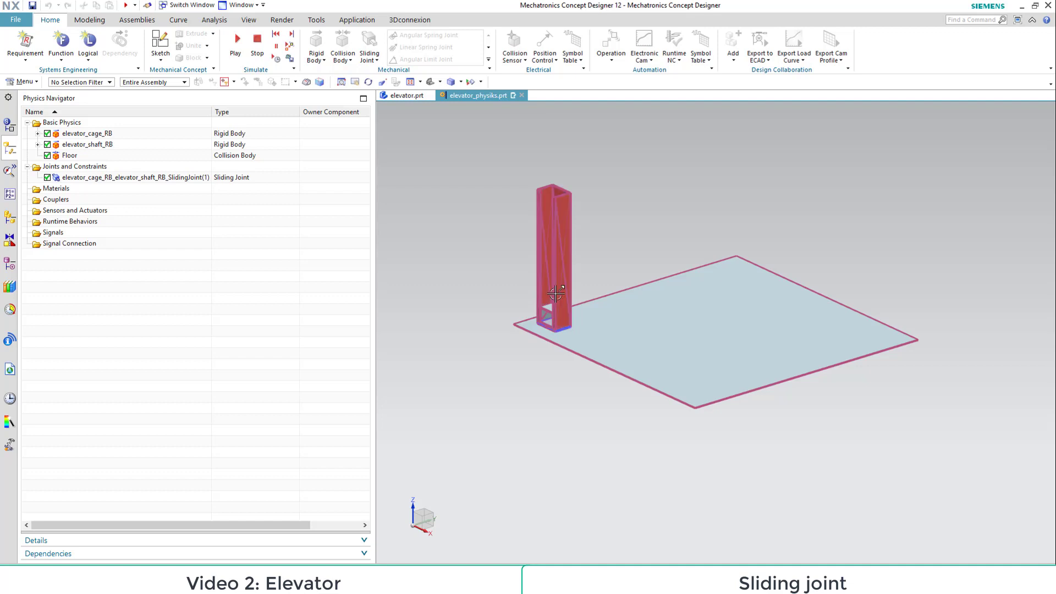
pyautogui.moveTo(549, 308); pyautogui.dragTo(548, 253)
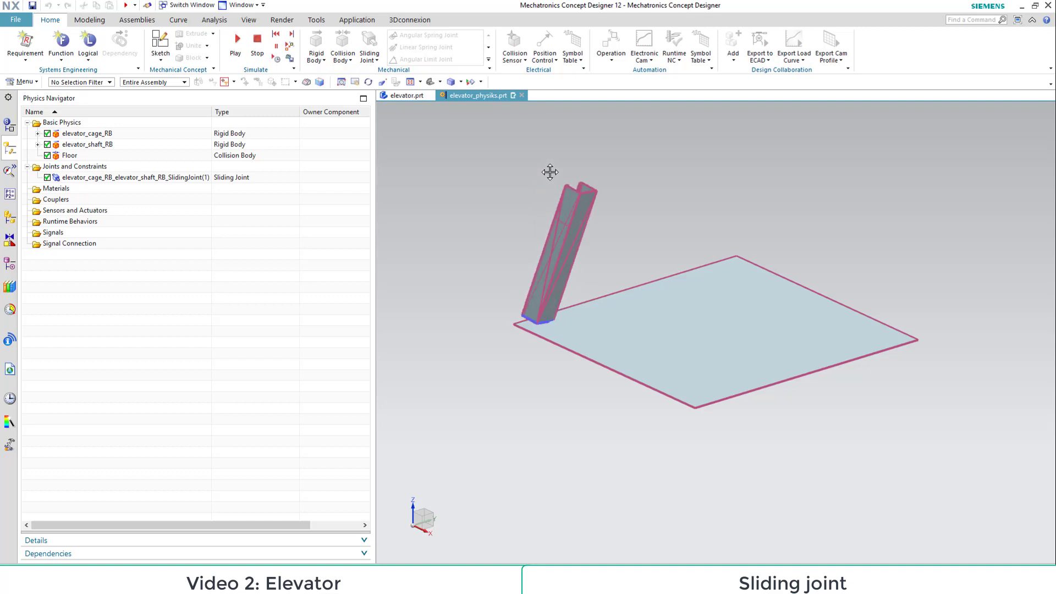
pyautogui.moveTo(550, 172); pyautogui.dragTo(735, 306)
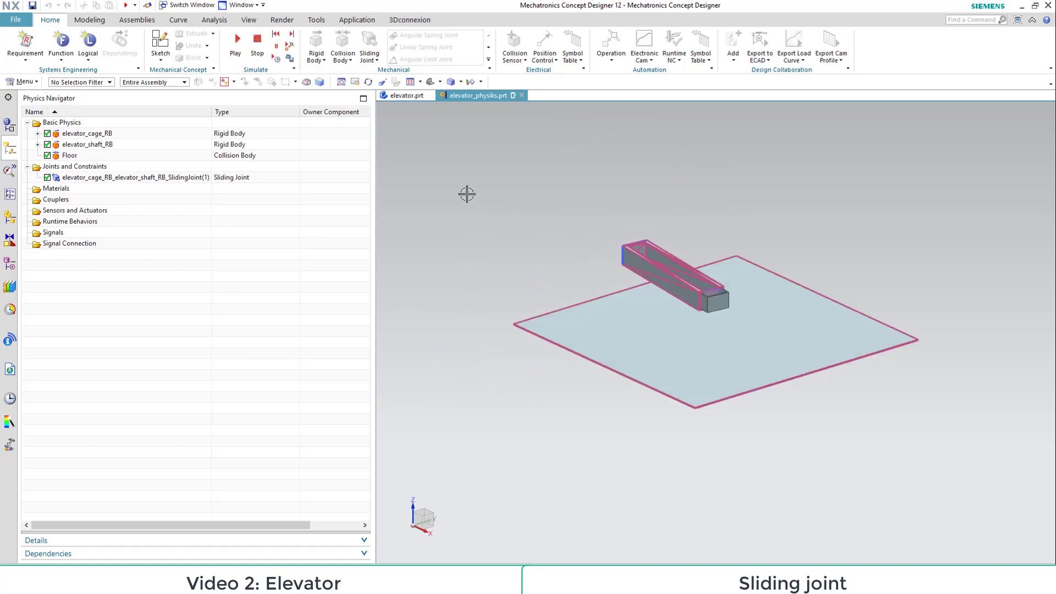
pyautogui.click(257, 39)
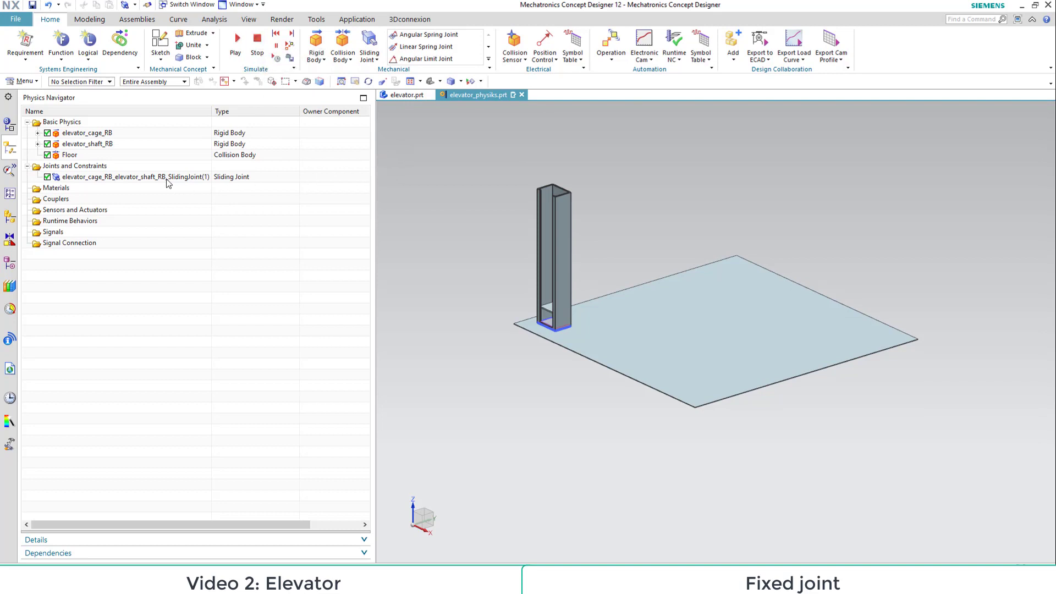
# Add a fixed joint anchoring the elevator shaft
pyautogui.click(377, 60)
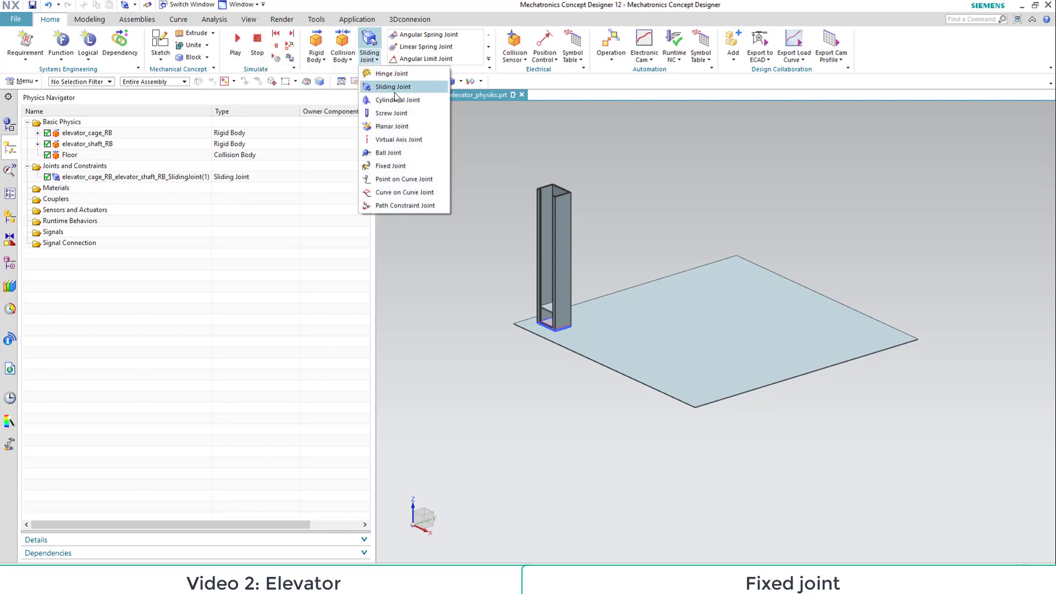
pyautogui.click(394, 166)
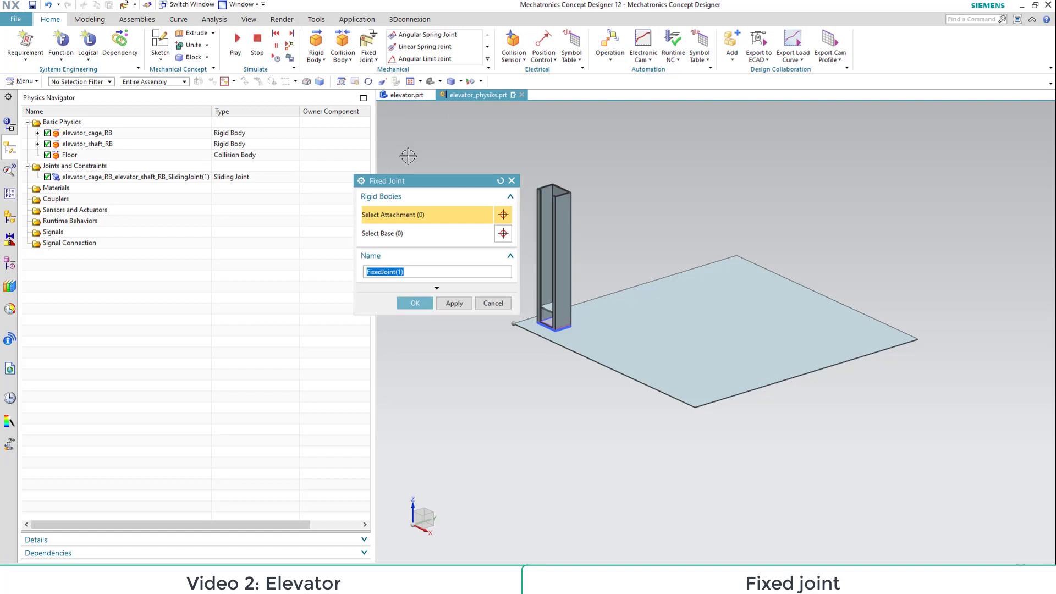
pyautogui.click(561, 228)
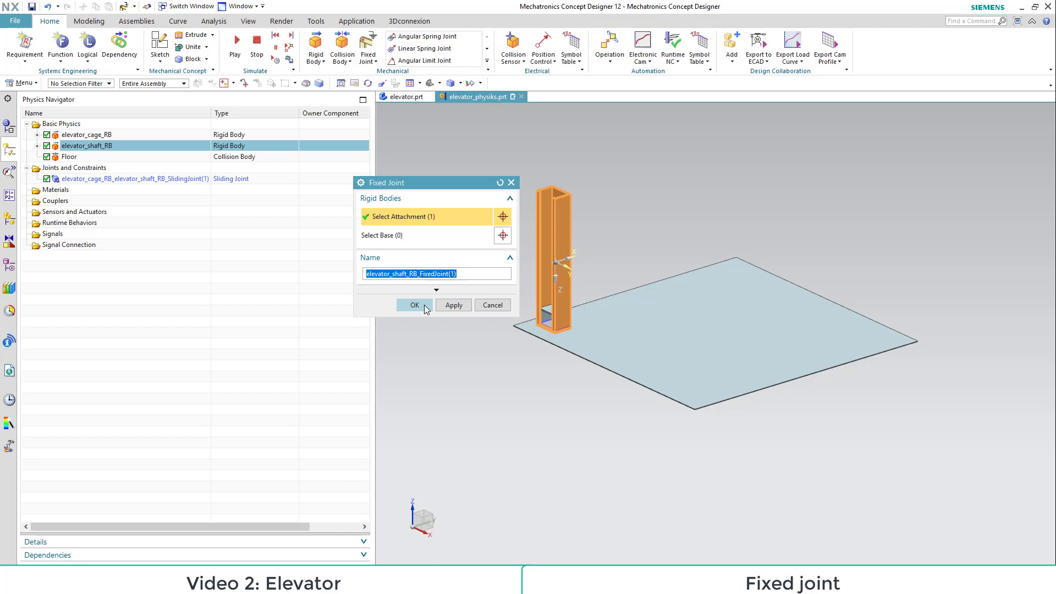
pyautogui.click(414, 305)
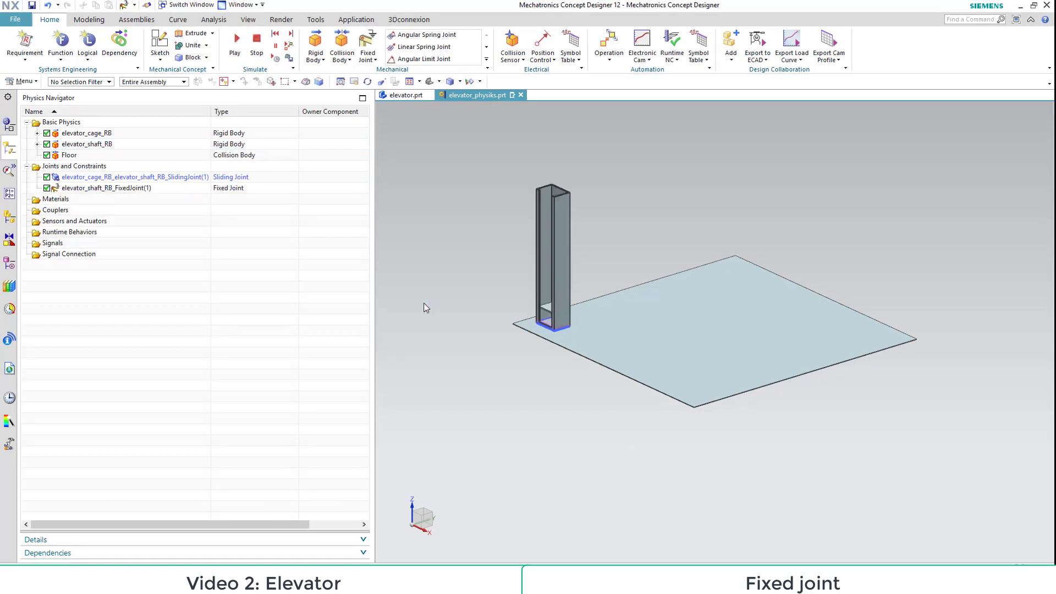
# Run a short test simulation, dragging in the viewport, then stop it
pyautogui.click(235, 43)
pyautogui.moveTo(557, 311); pyautogui.dragTo(603, 99)
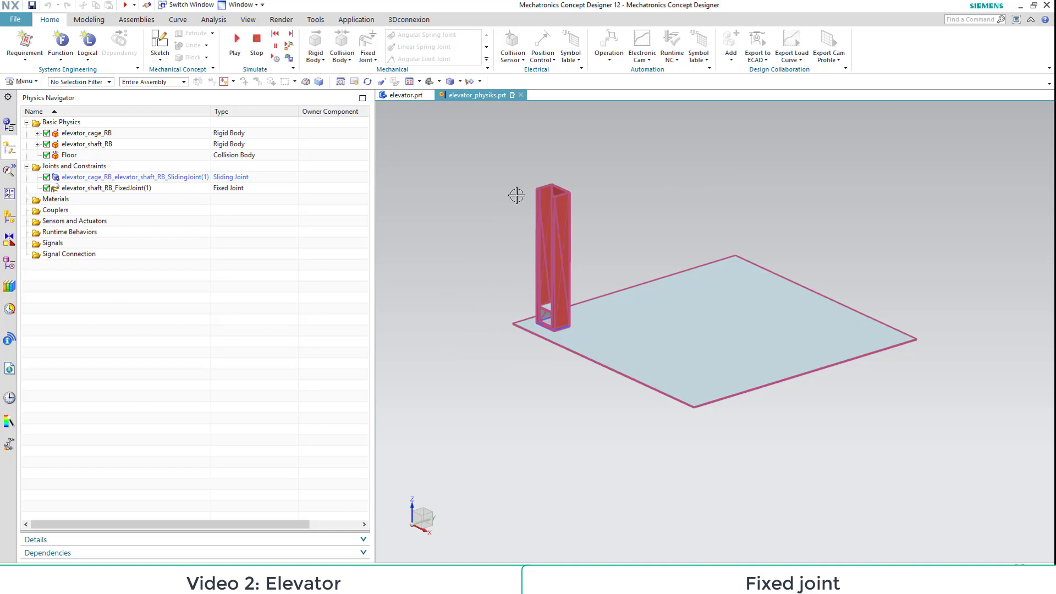
pyautogui.click(256, 44)
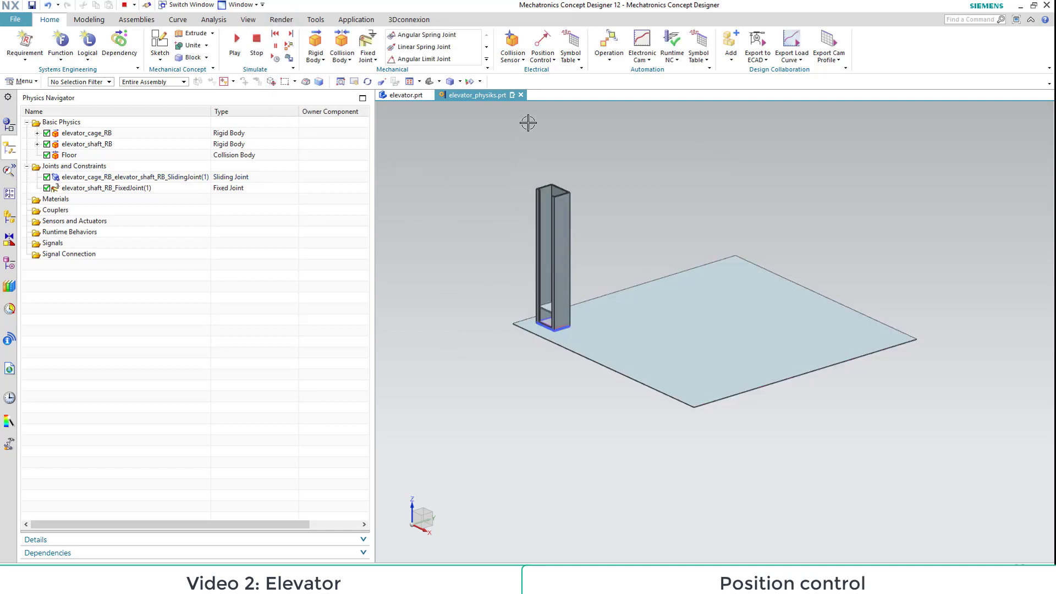
# Add position control elevator_control on the cage's sliding joint with 100 mm/s² acceleration and deceleration limits
pyautogui.click(539, 44)
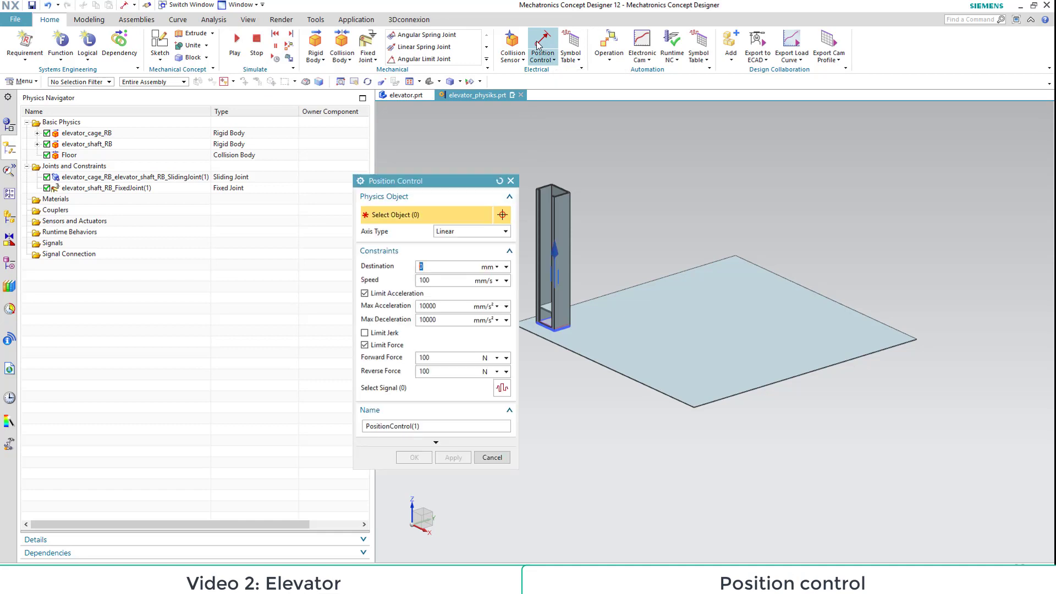
pyautogui.click(160, 178)
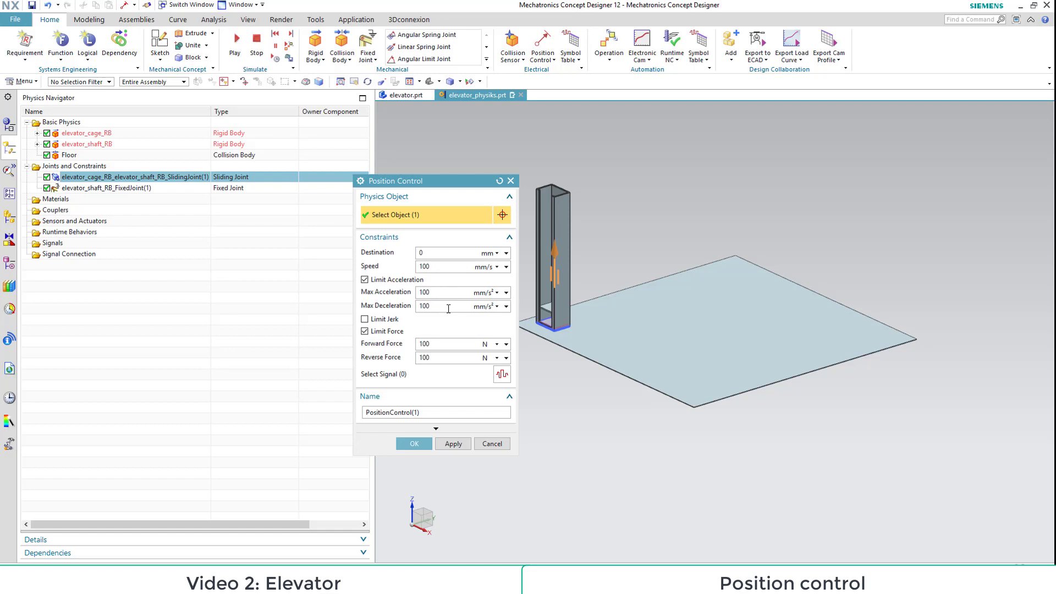
pyautogui.click(448, 308)
pyautogui.moveTo(436, 417); pyautogui.dragTo(294, 420)
pyautogui.write('elevator_control')
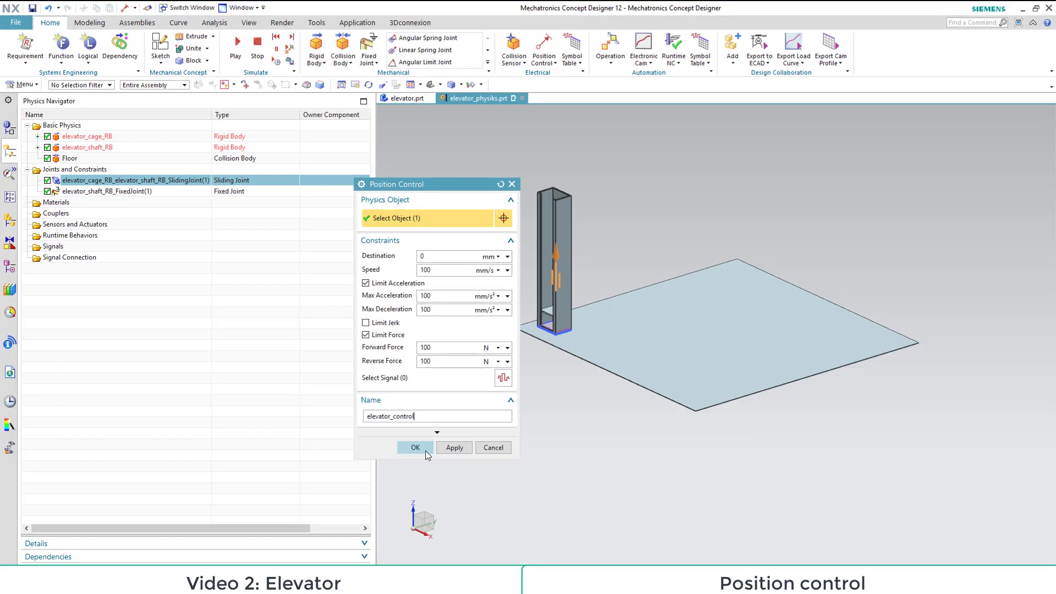
pyautogui.click(425, 451)
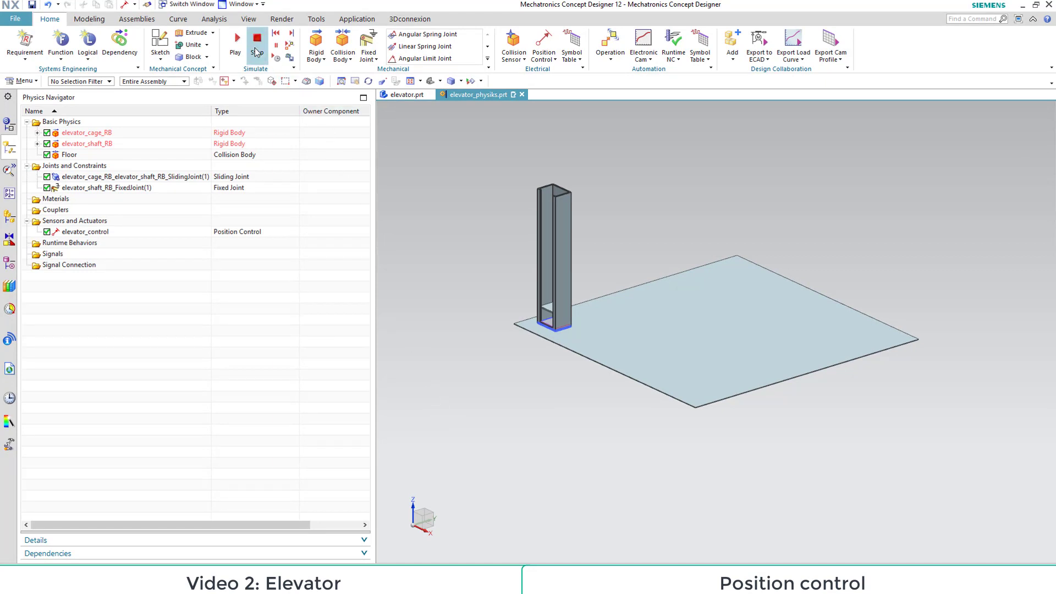
# Run the simulation and drive elevator_control to 400 mm in the Runtime Inspector
pyautogui.click(236, 44)
pyautogui.click(231, 234)
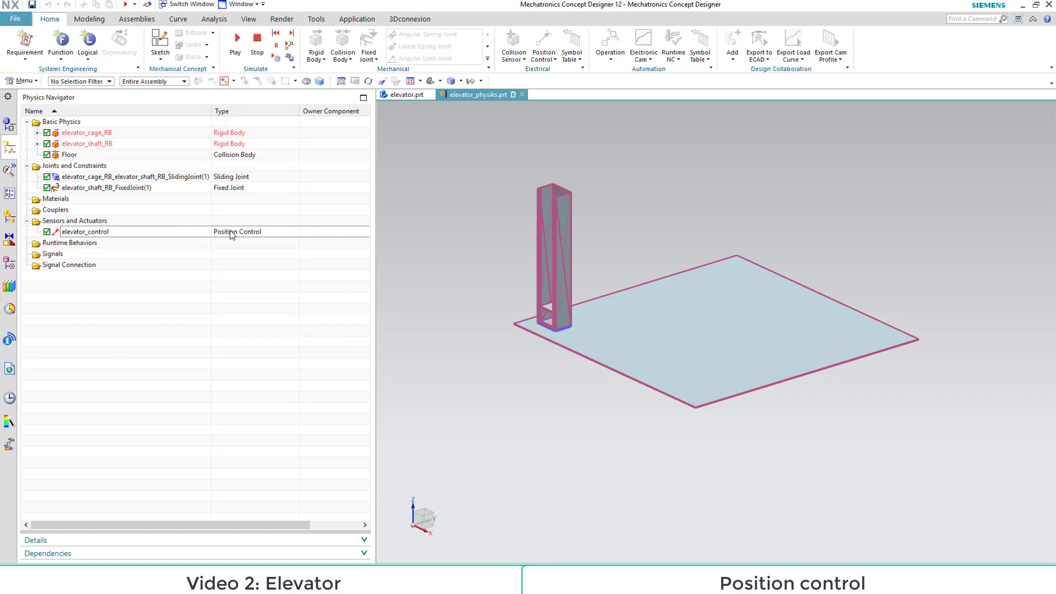
pyautogui.click(9, 170)
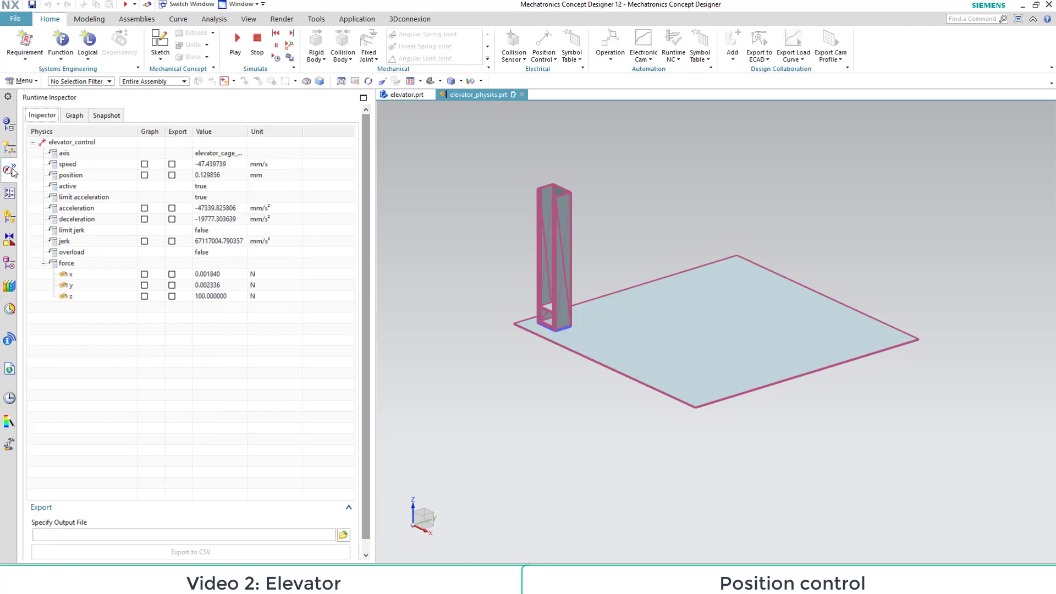
pyautogui.doubleClick(216, 175)
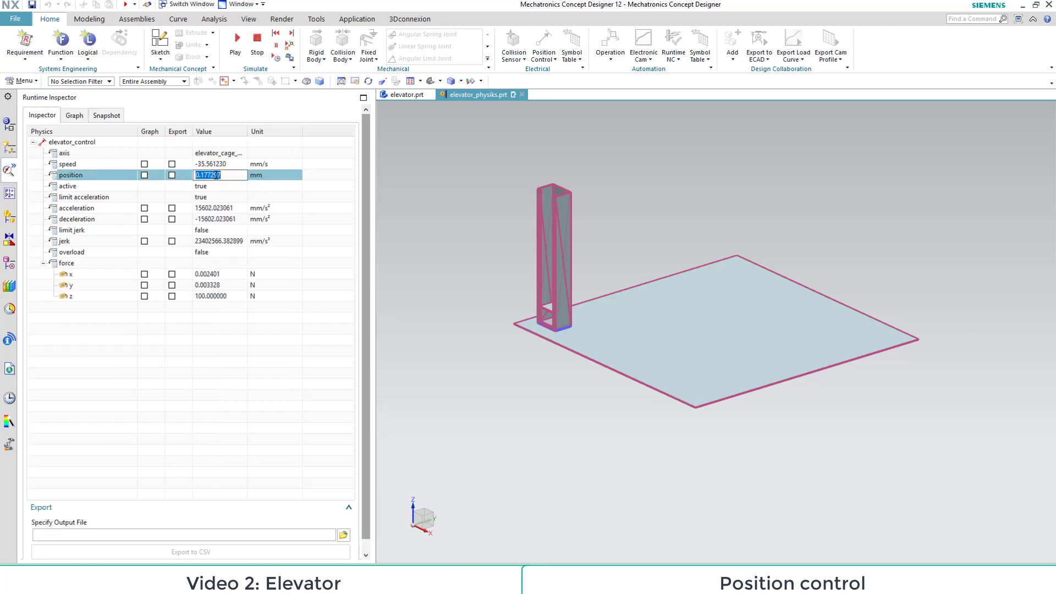
pyautogui.write('400')
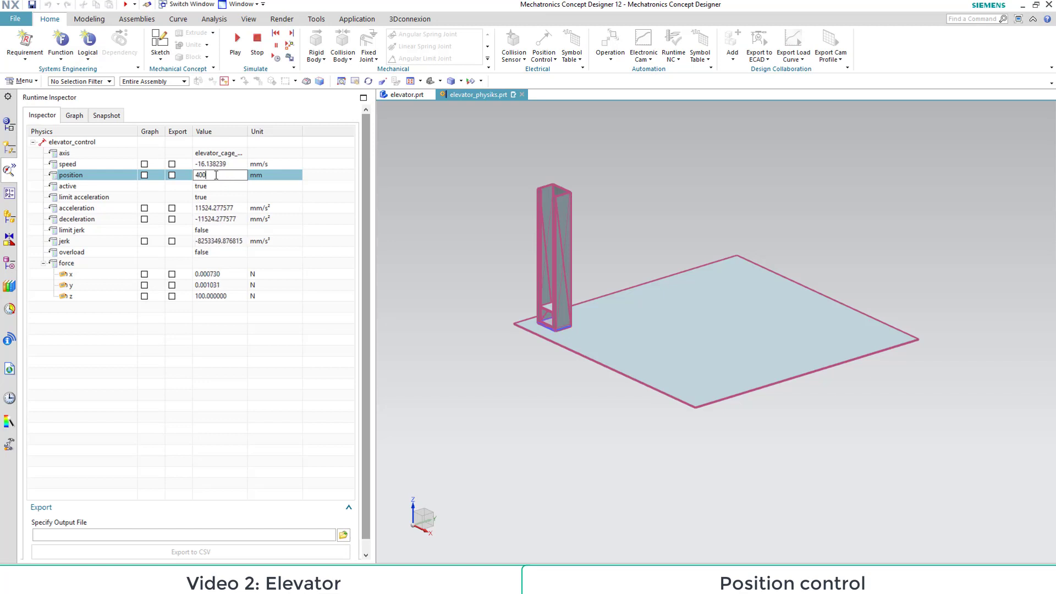
pyautogui.press('Return')
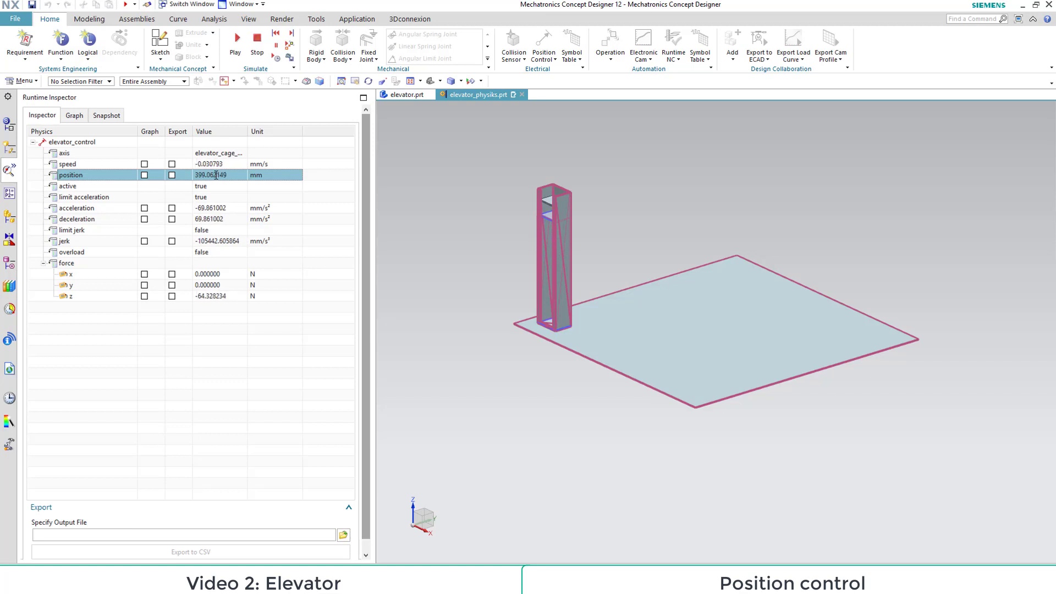
# Raise the cage to 500 mm, then send it back down to 0
pyautogui.doubleClick(216, 175)
pyautogui.write('500')
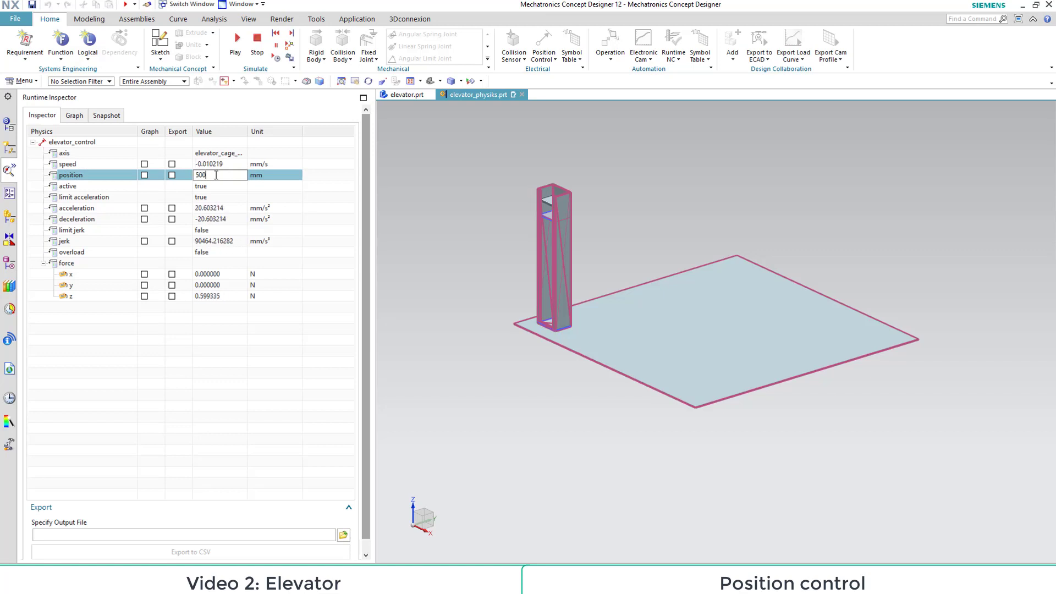
pyautogui.press('Return')
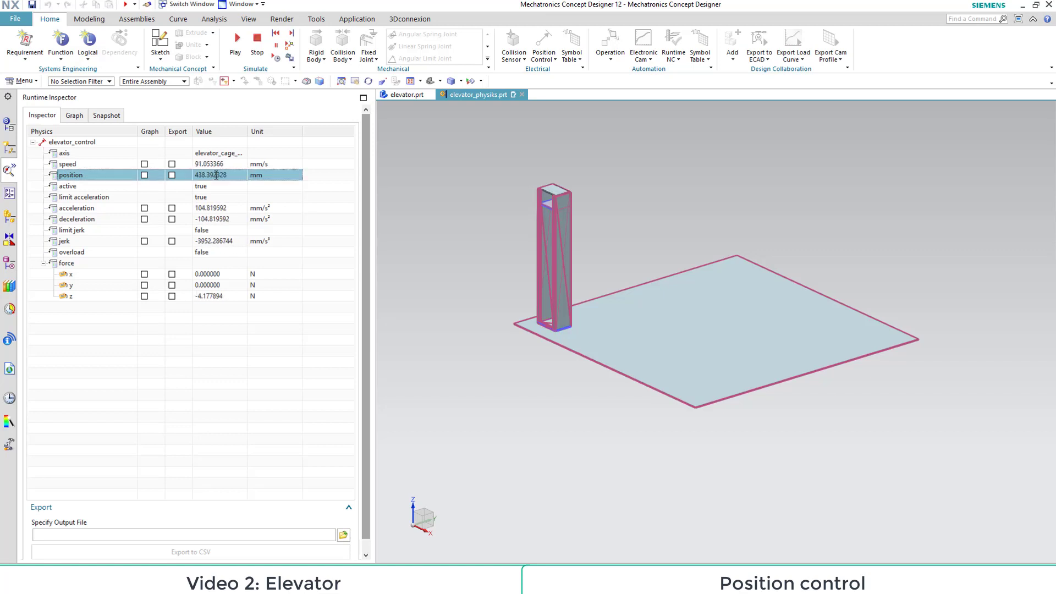
pyautogui.doubleClick(216, 175)
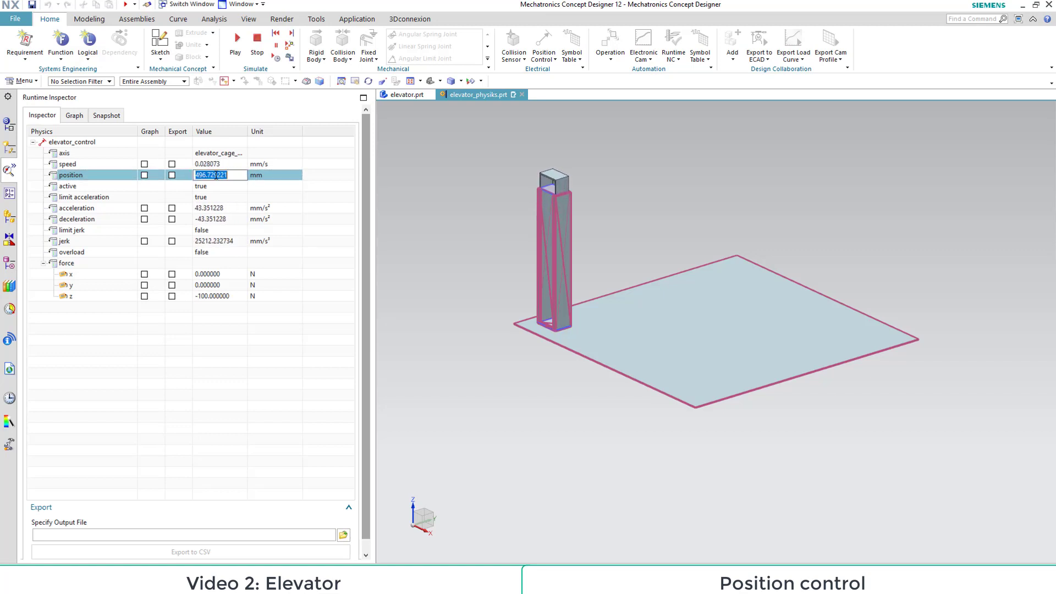
pyautogui.press('Return')
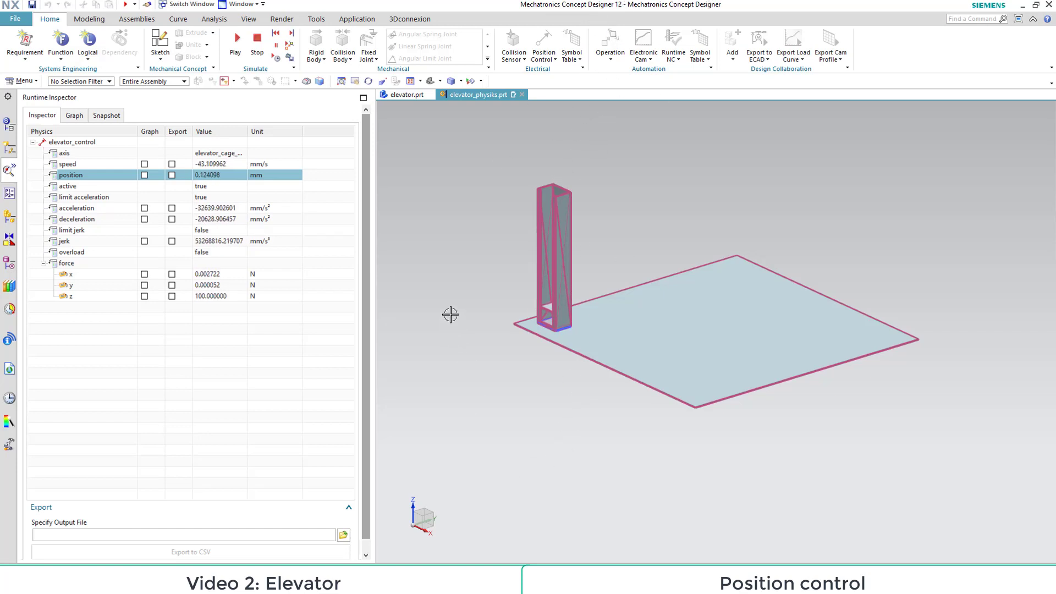
# Stop the simulation, delete the floor plate, and return to the Physics Navigator list
pyautogui.click(257, 41)
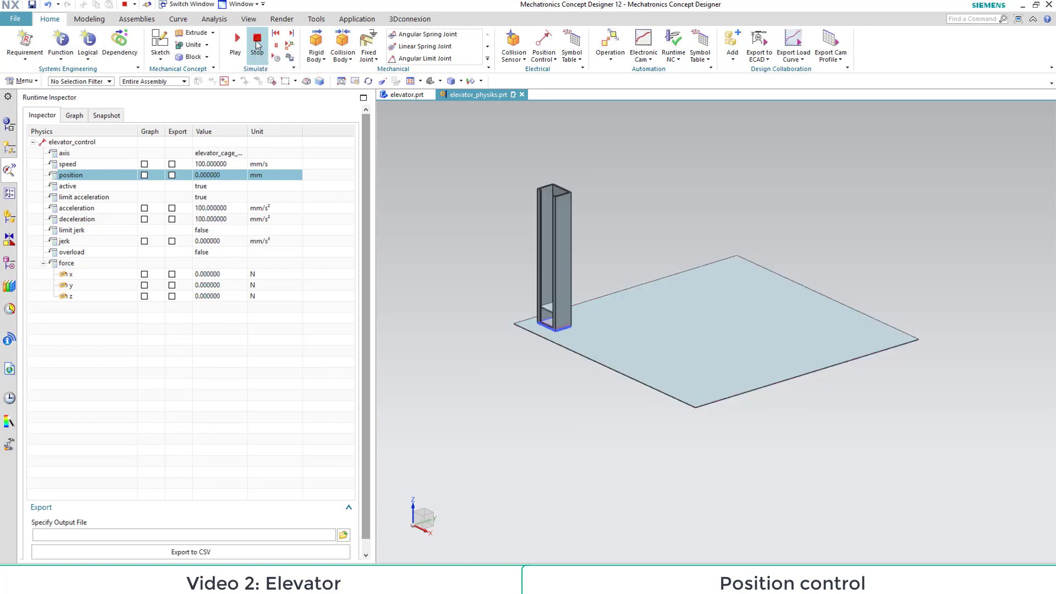
pyautogui.click(438, 278)
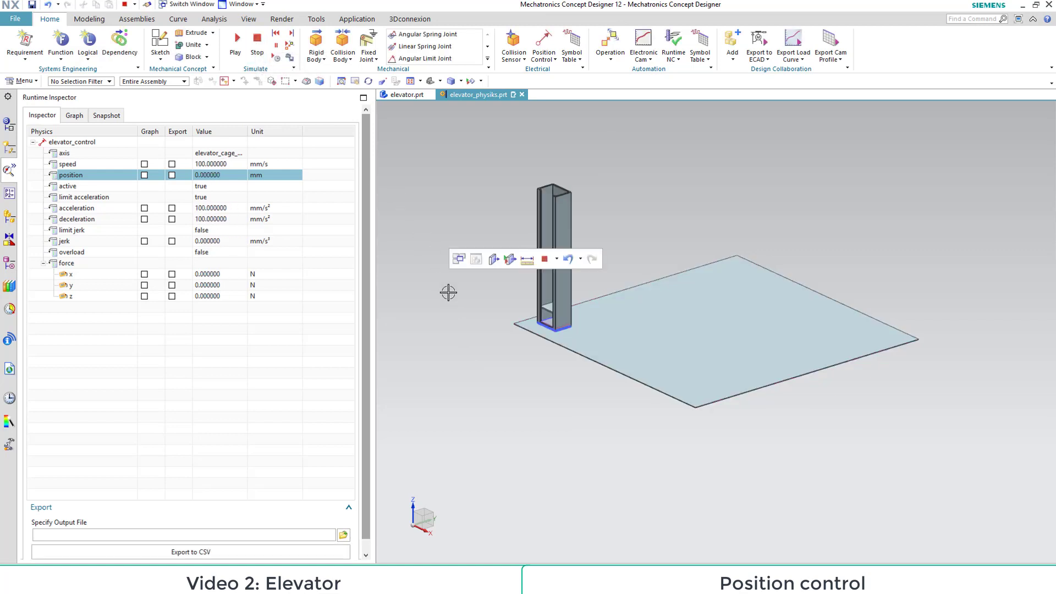
pyautogui.click(630, 317)
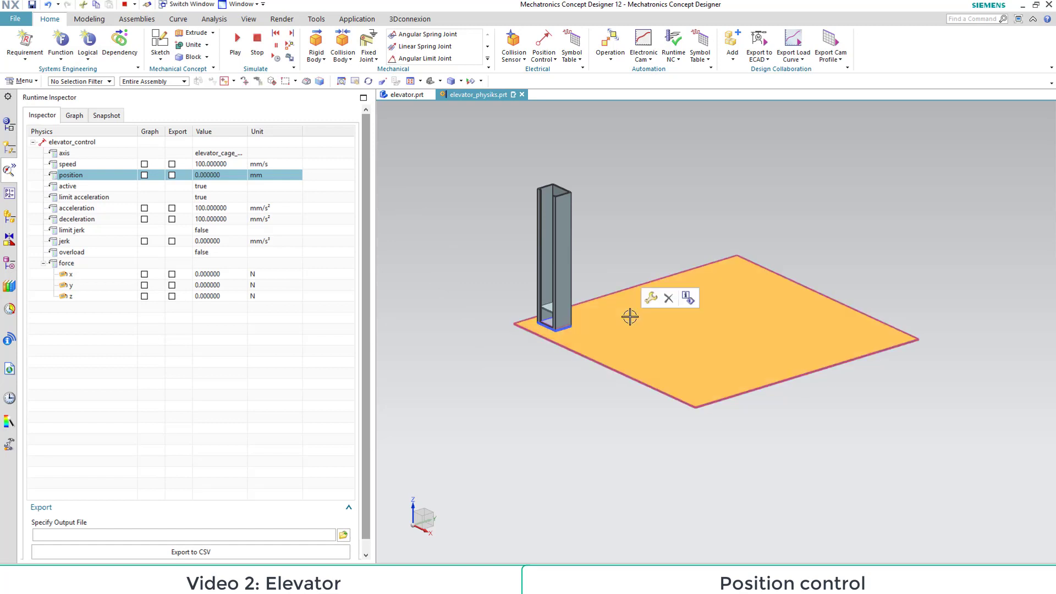
pyautogui.press('Escape')
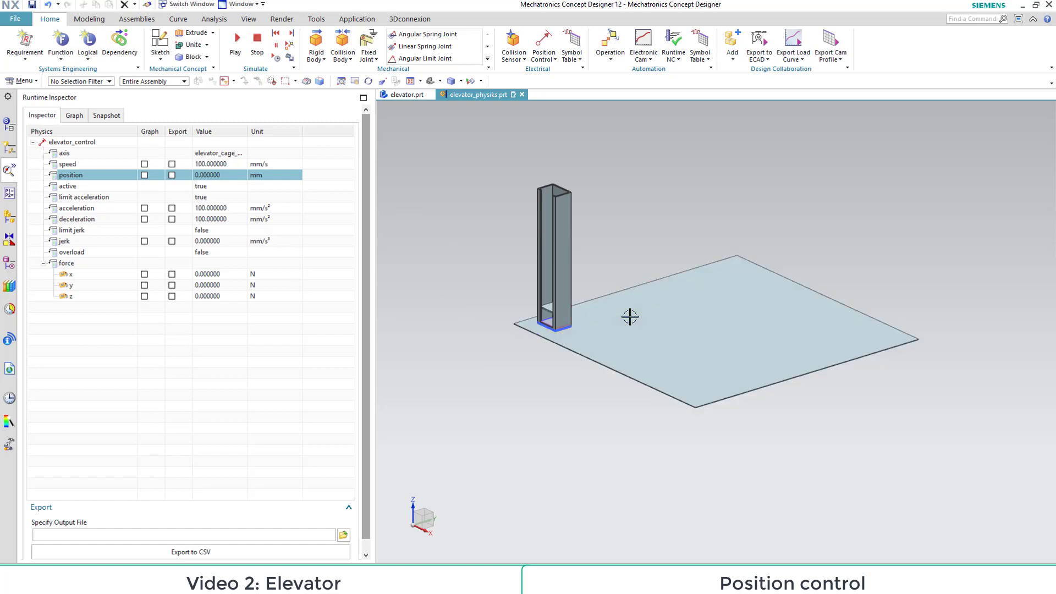
pyautogui.click(661, 315)
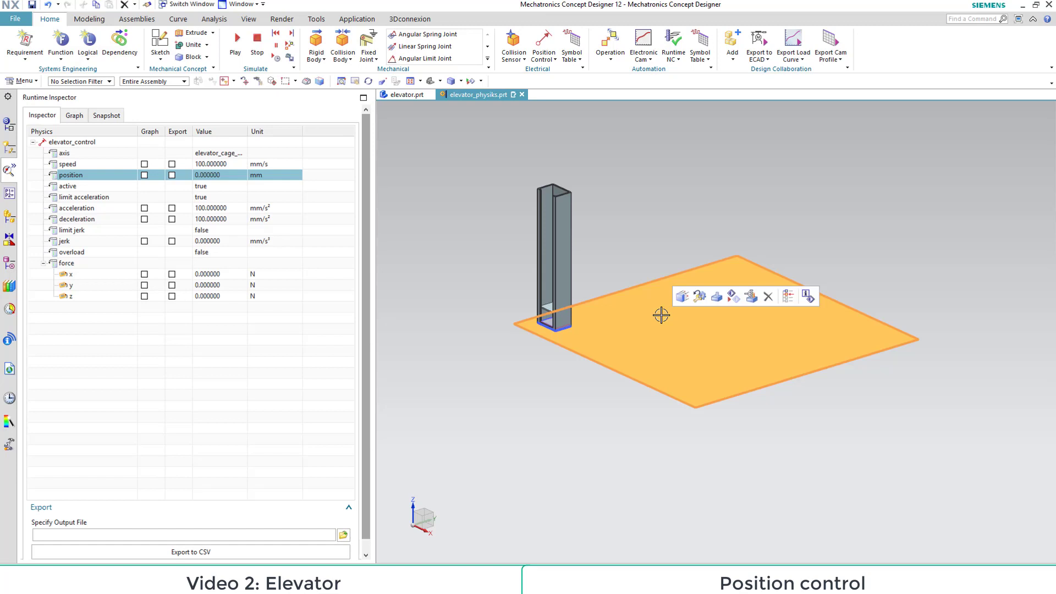
pyautogui.press('Delete')
pyautogui.click(9, 147)
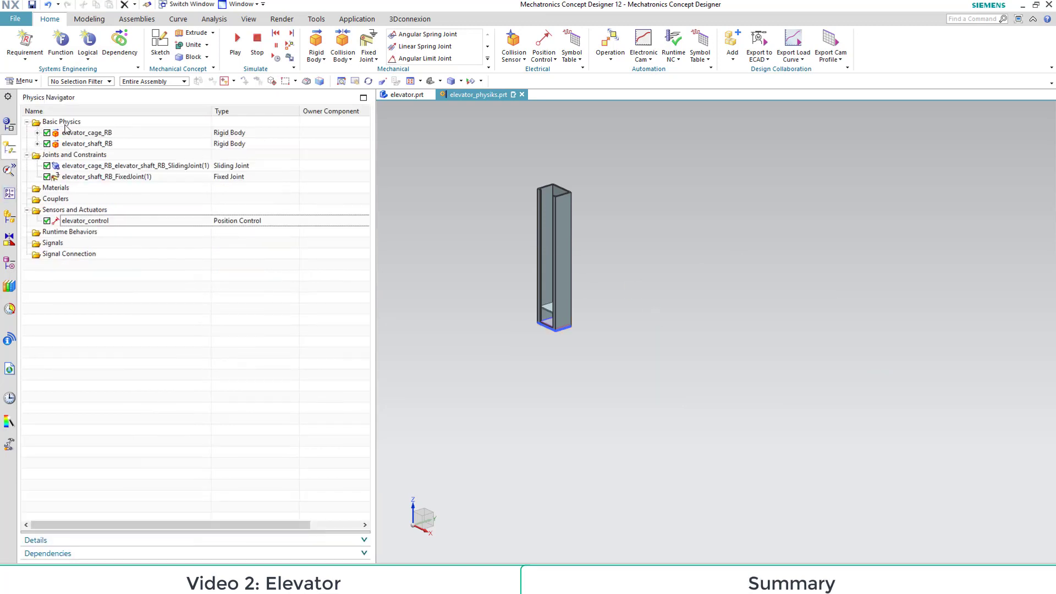
# Expand elevator_cage_RB and elevator_shaft_RB to show their collision bodies, then save the elevator part
pyautogui.click(36, 133)
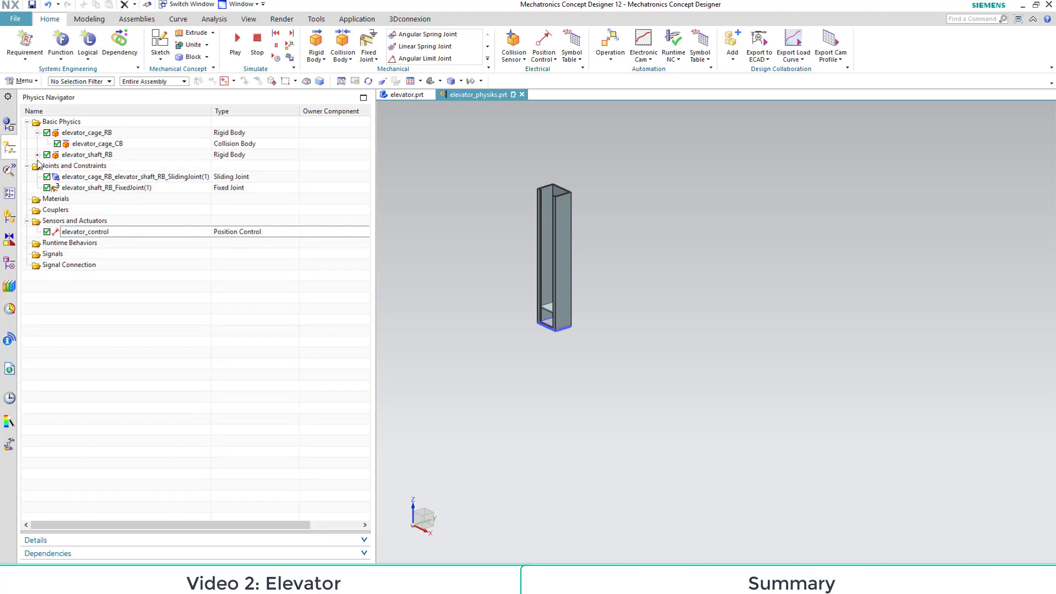
pyautogui.click(34, 165)
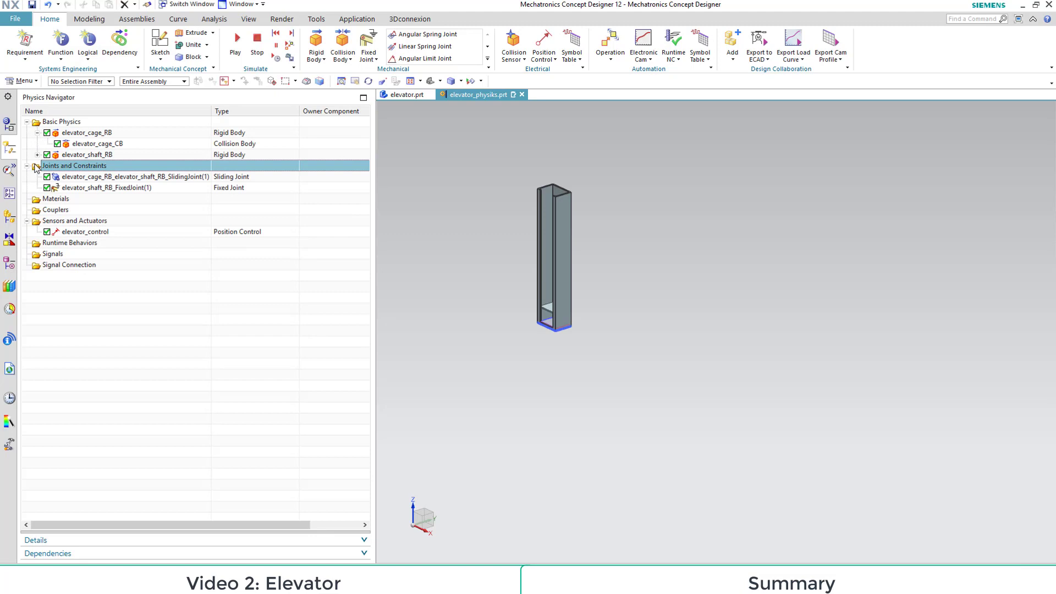
pyautogui.click(37, 156)
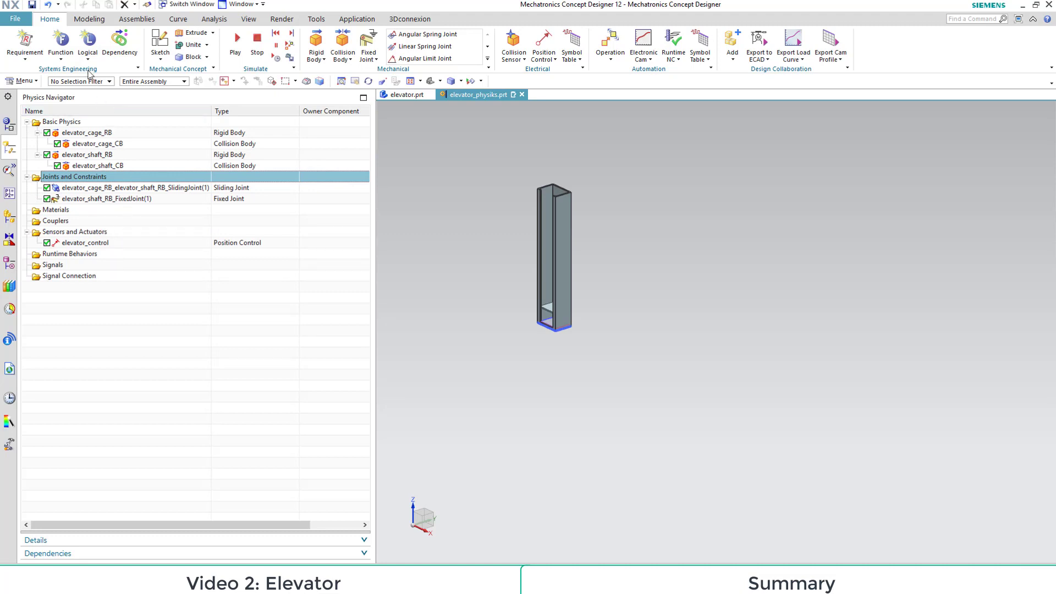
pyautogui.click(31, 6)
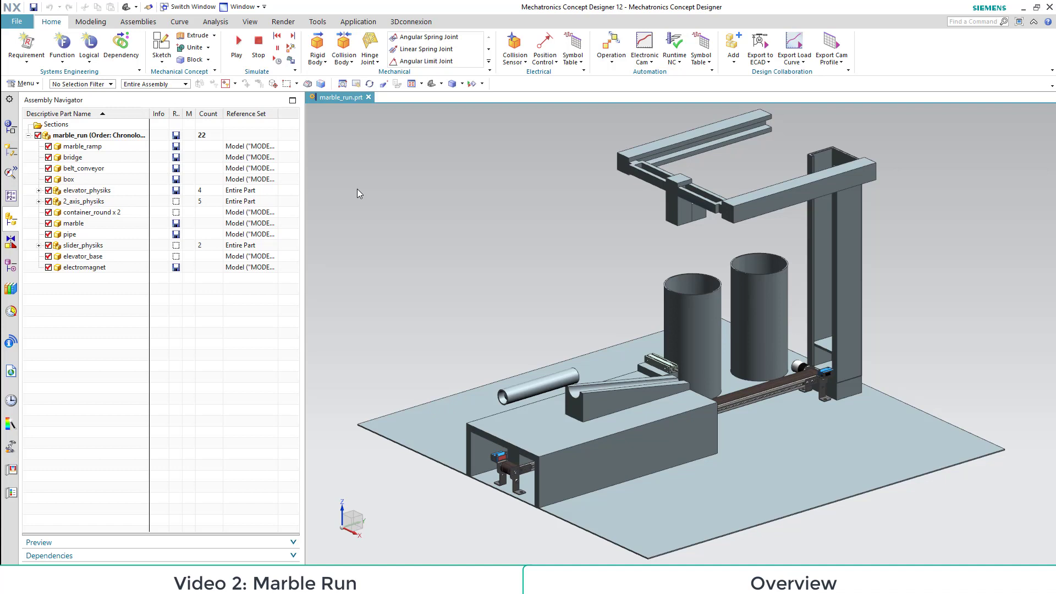
# Locate marble_ramp, bridge, belt_conveyor, box, elevator_physiks, 2_axis_physiks, containers and marble in the model
pyautogui.click(82, 148)
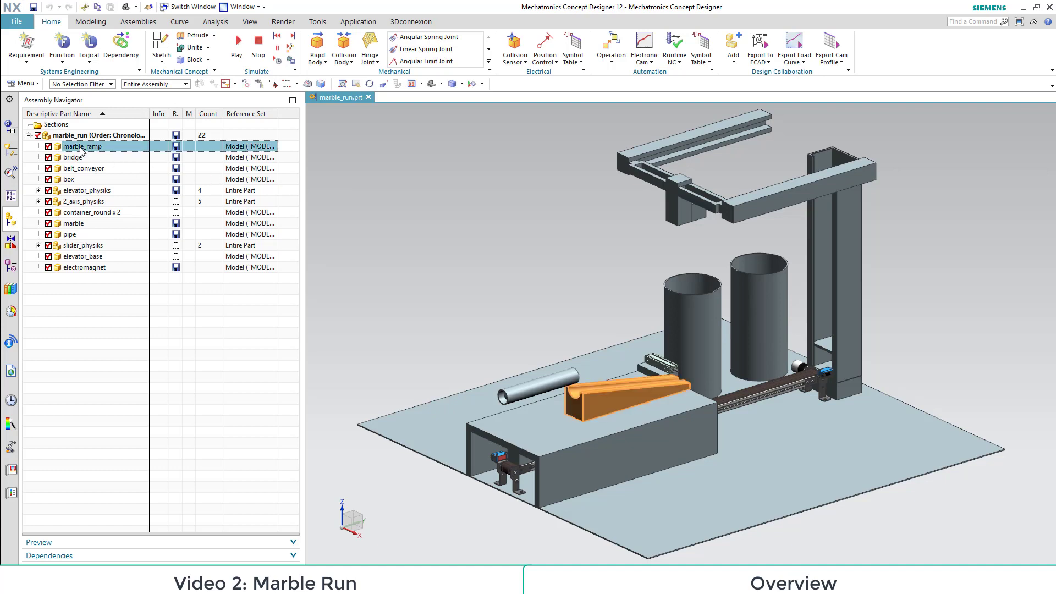
pyautogui.click(77, 160)
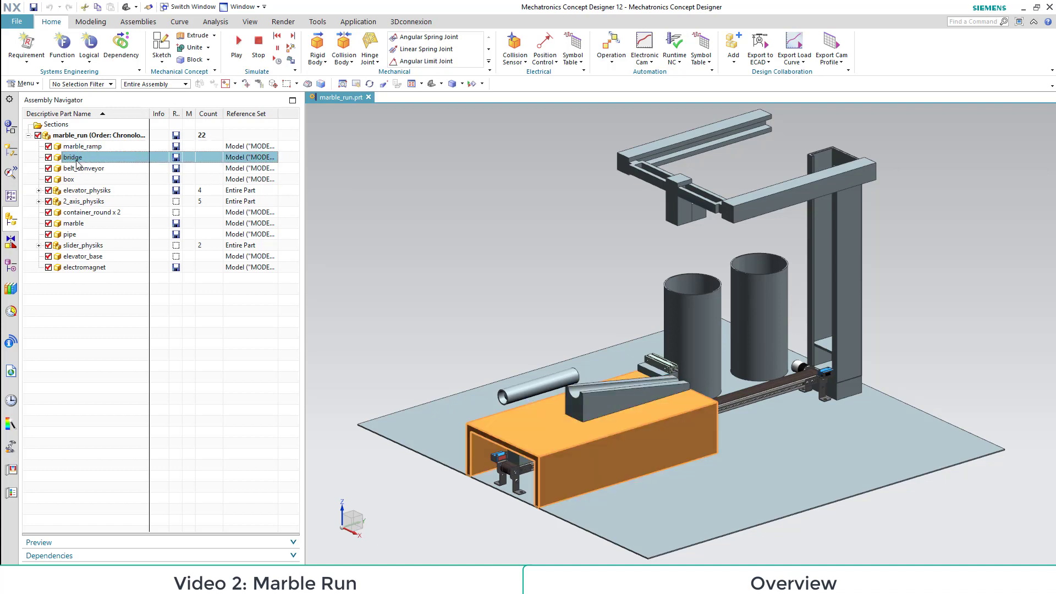
pyautogui.click(79, 170)
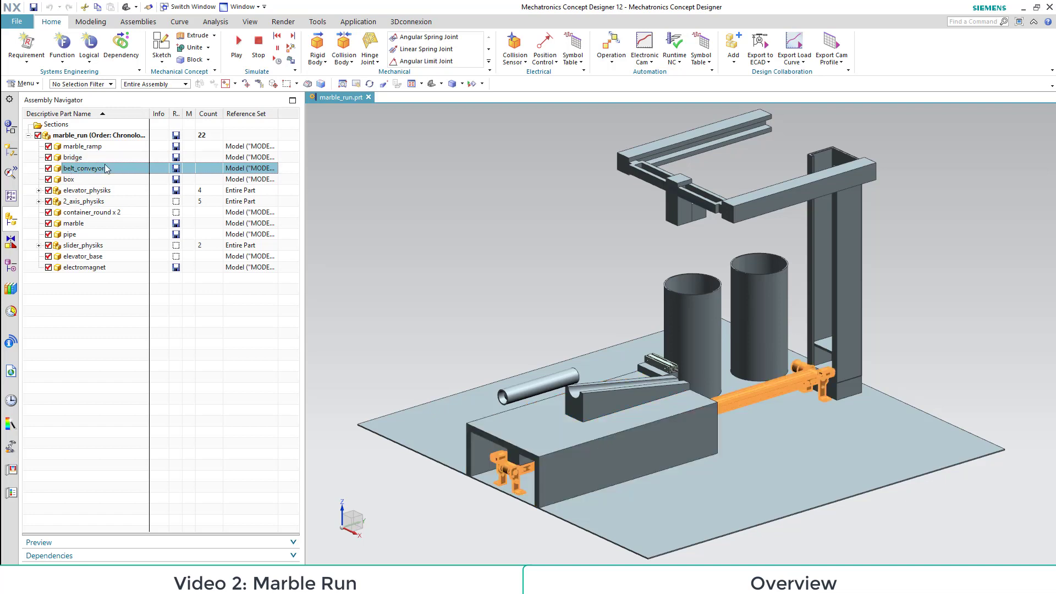
pyautogui.click(73, 182)
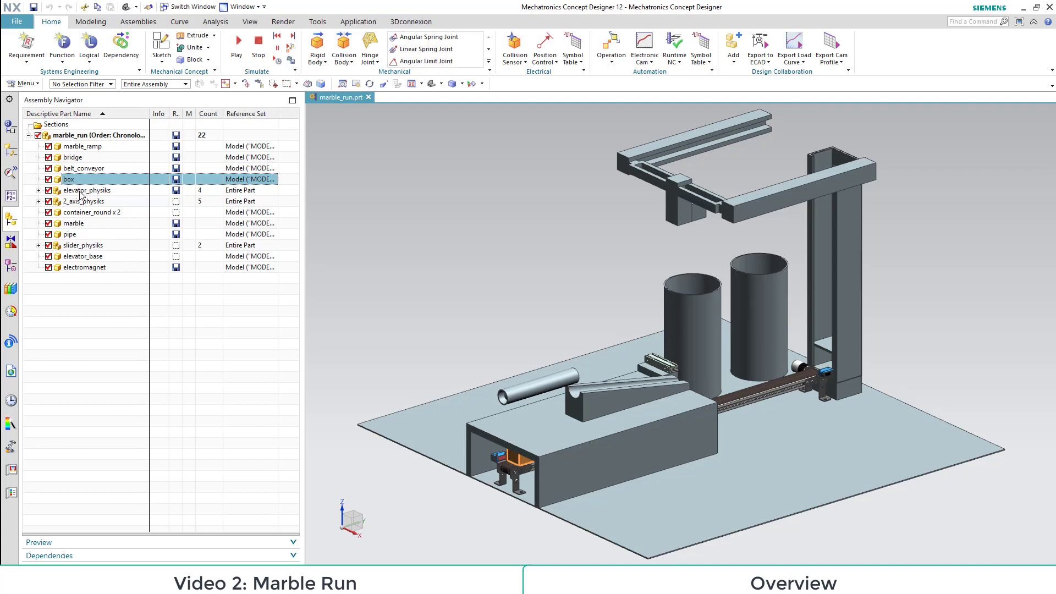
pyautogui.click(82, 193)
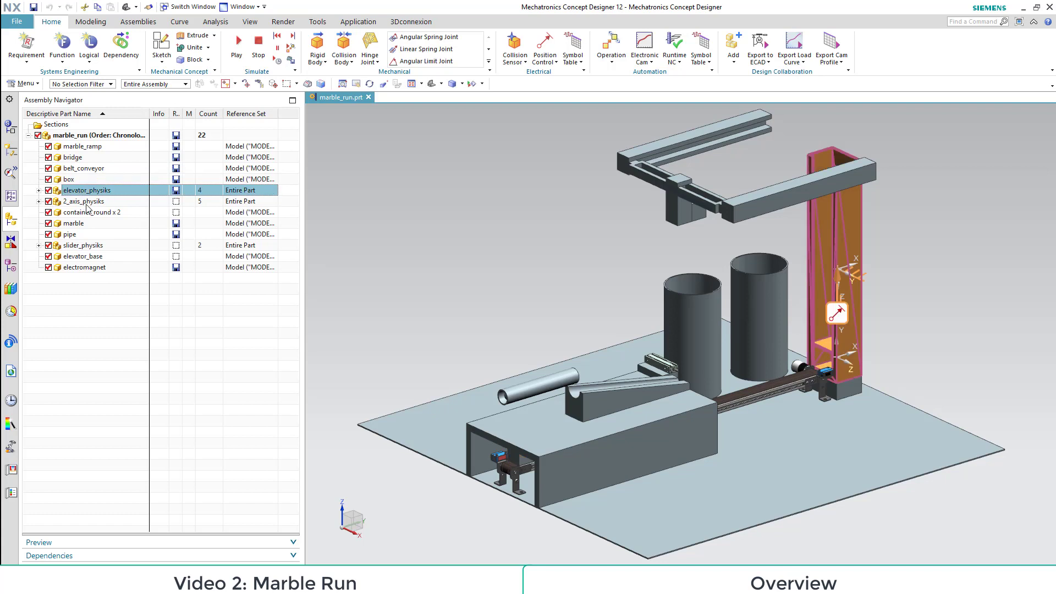
pyautogui.click(86, 202)
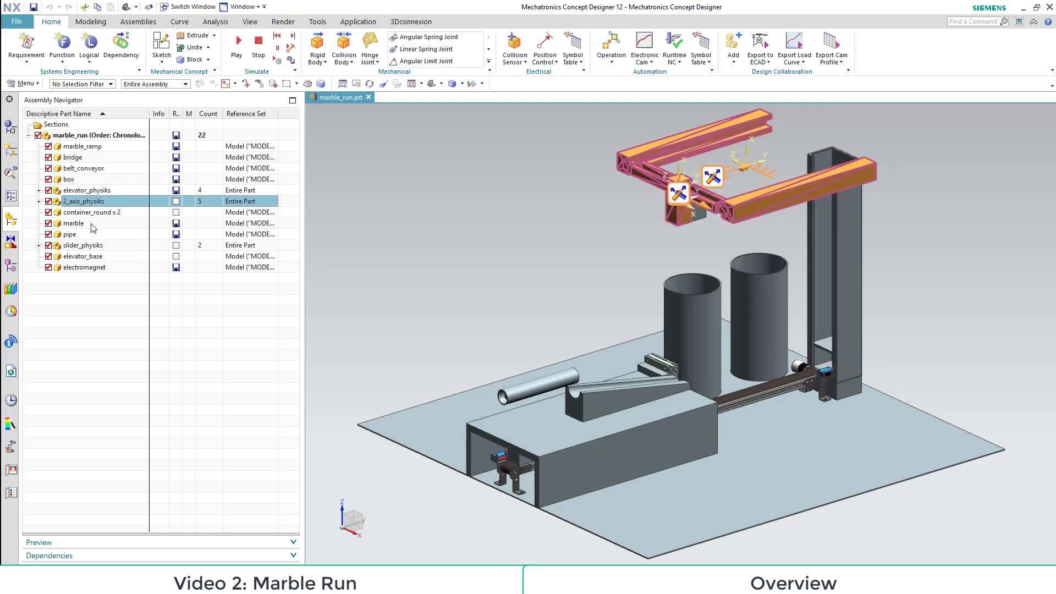
pyautogui.click(101, 214)
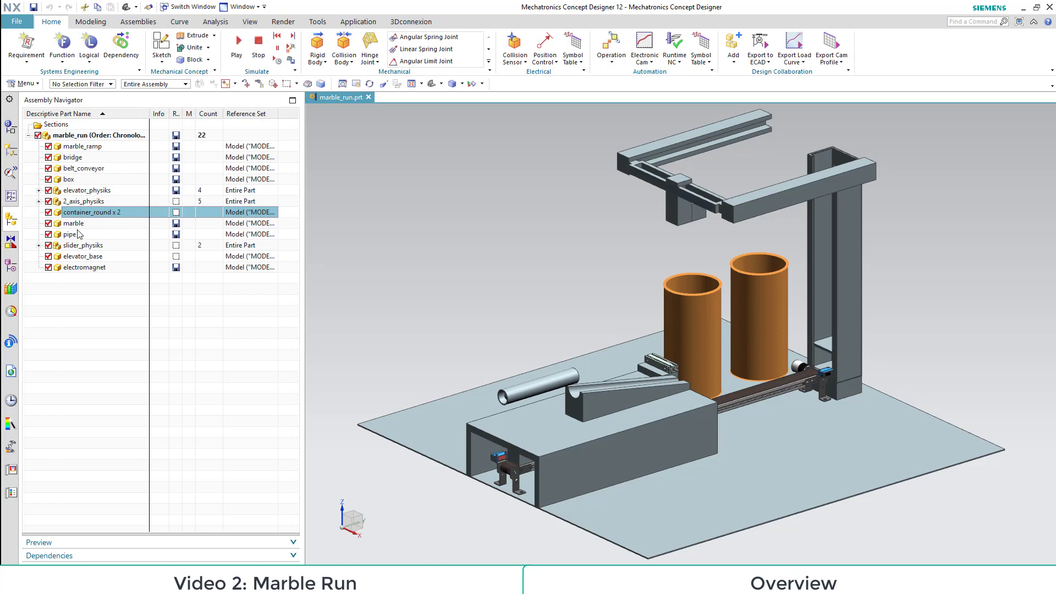
pyautogui.click(74, 223)
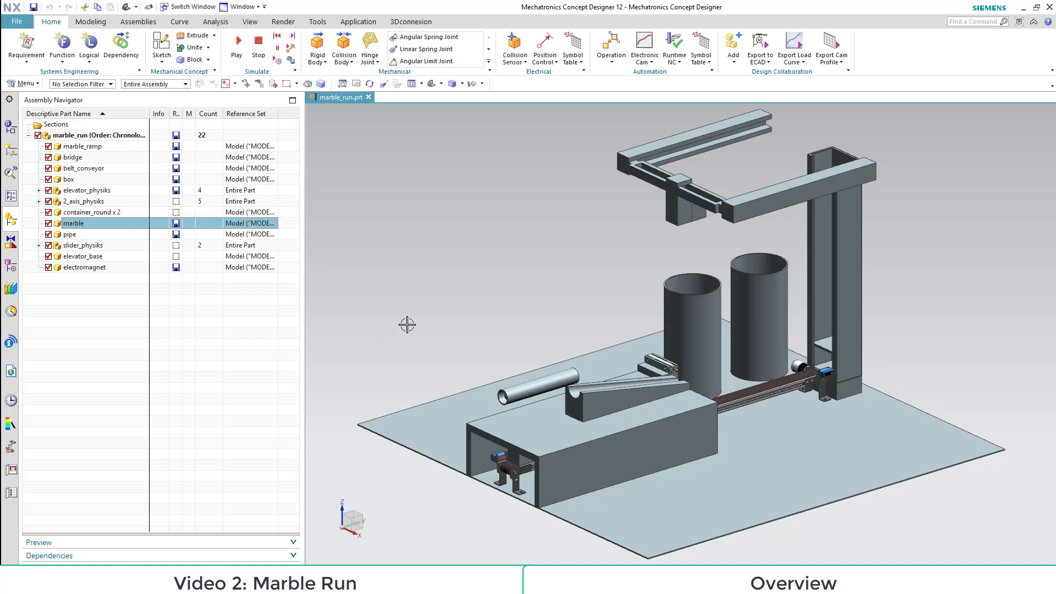
# Check pipe, slider_physiks, elevator_base and electromagnet from several views, then list the physics objects
pyautogui.scroll(2, 495, 352)
pyautogui.moveTo(499, 339); pyautogui.dragTo(538, 316, button='middle')
pyautogui.moveTo(901, 306); pyautogui.dragTo(886, 311, button='right')
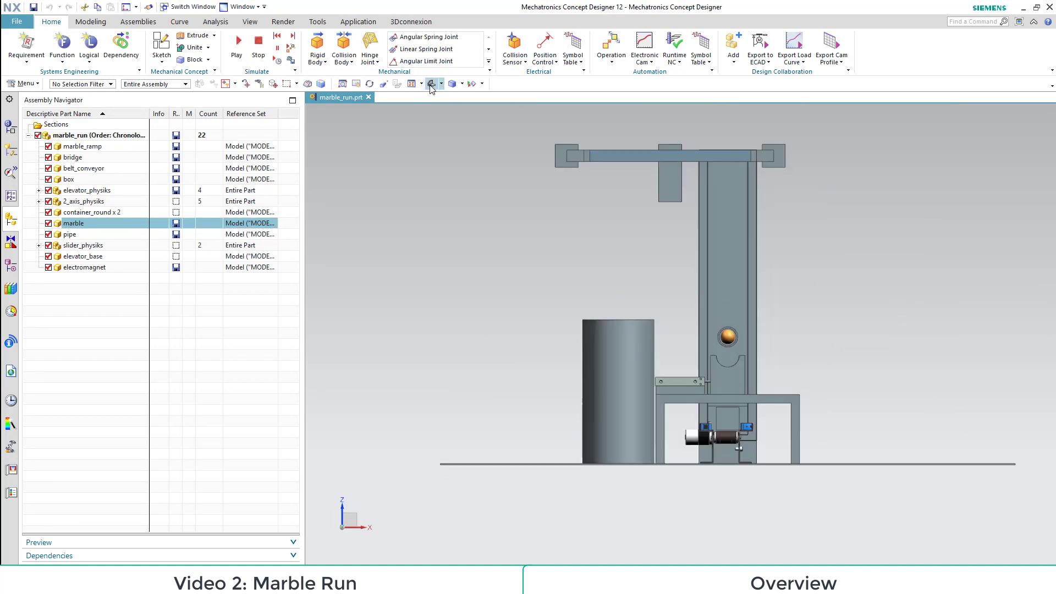
pyautogui.click(411, 84)
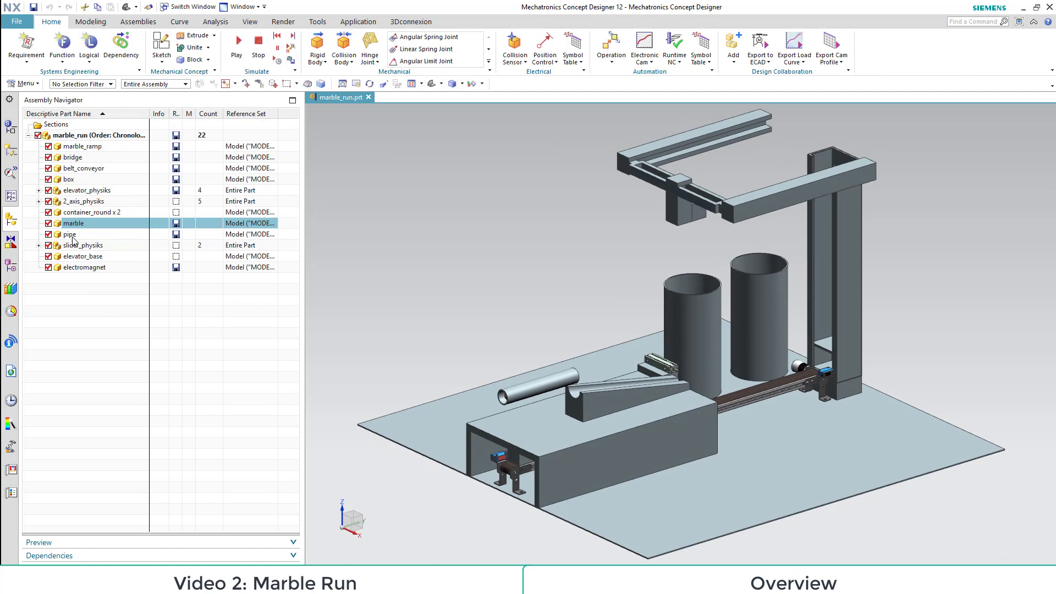
pyautogui.click(71, 236)
pyautogui.click(86, 247)
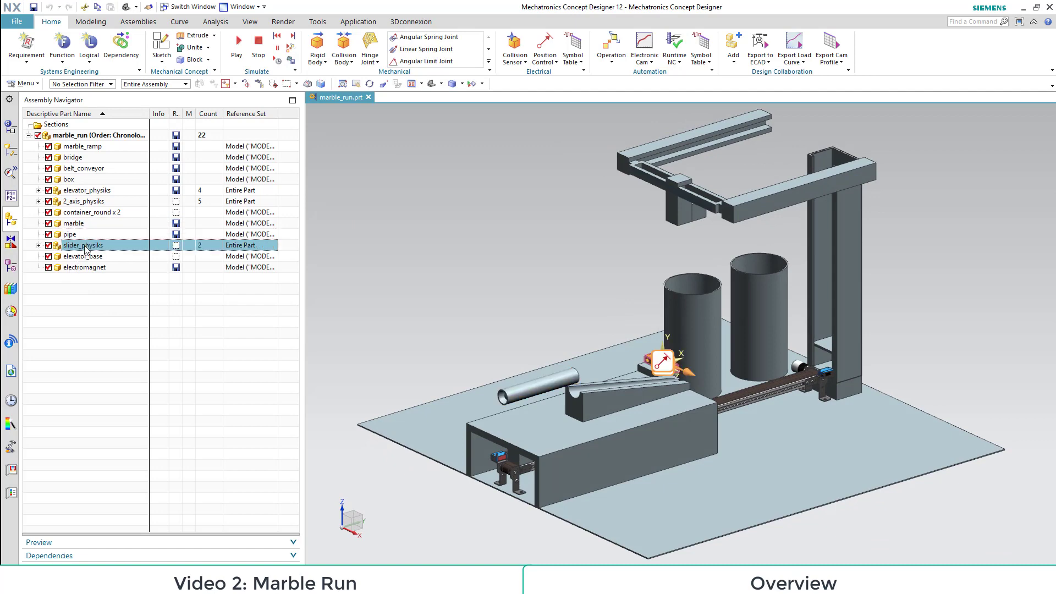
pyautogui.moveTo(471, 262); pyautogui.dragTo(460, 231, button='middle')
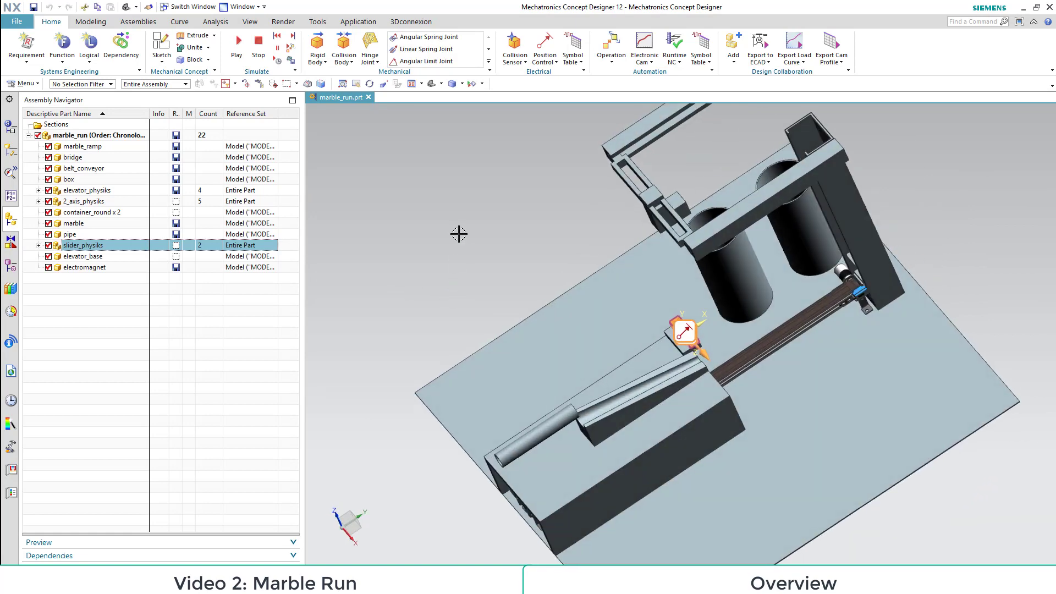
pyautogui.press('F8')
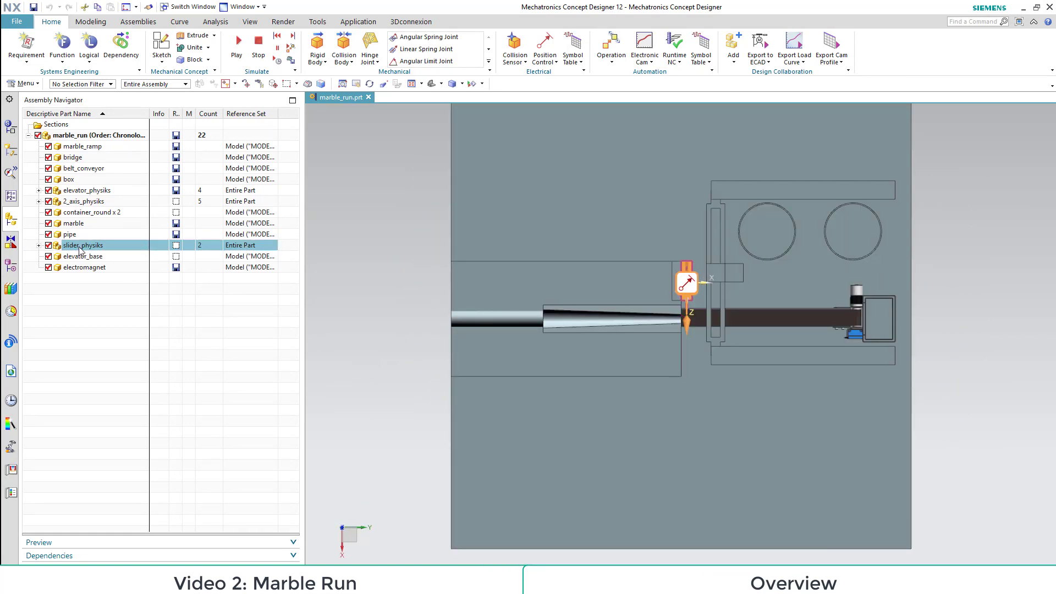
pyautogui.click(432, 82)
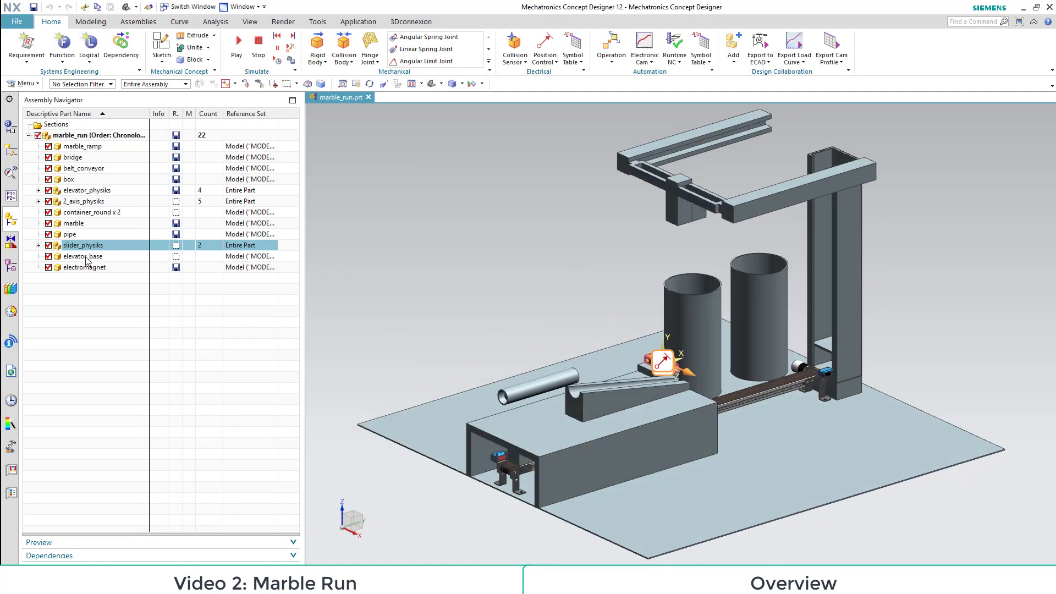
pyautogui.click(86, 257)
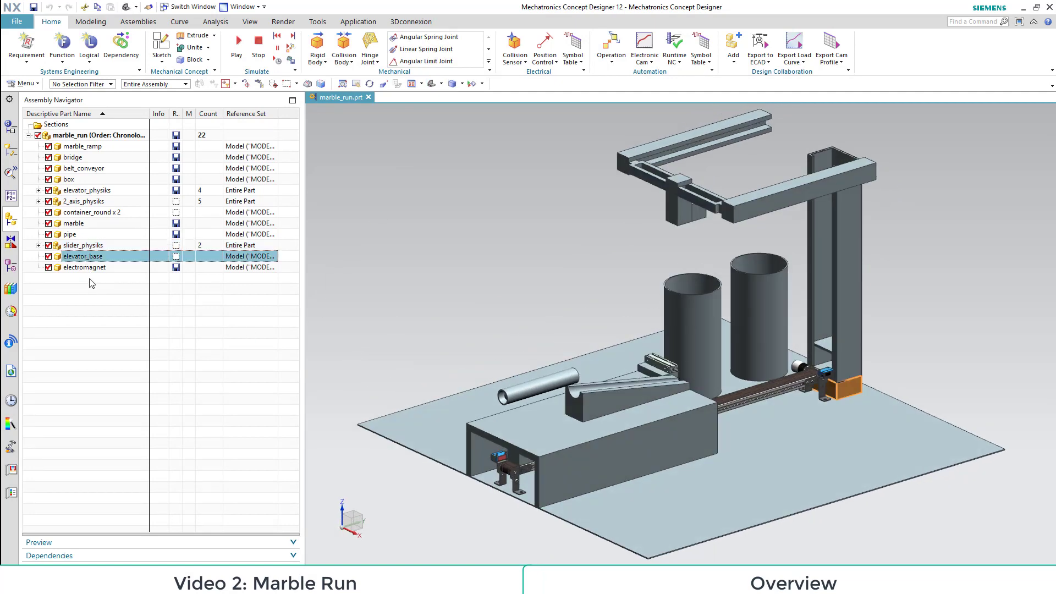
pyautogui.click(93, 268)
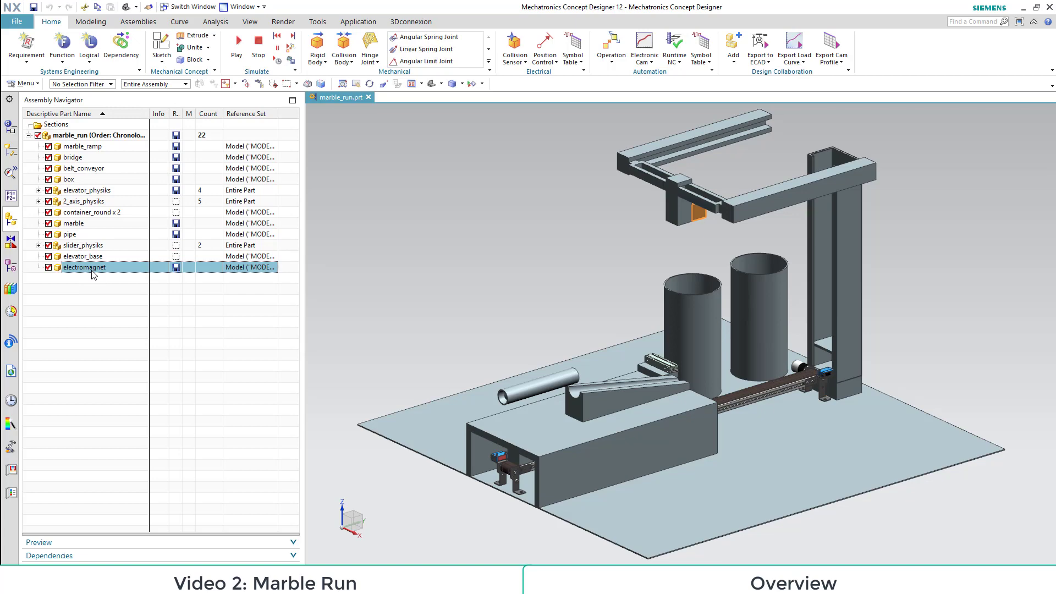
pyautogui.click(16, 150)
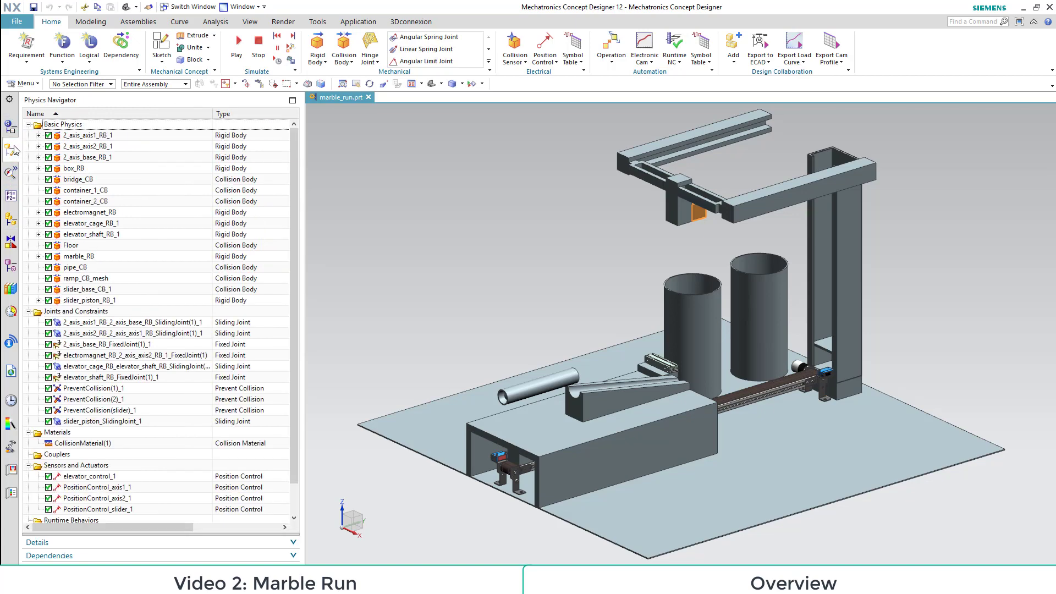
pyautogui.click(96, 136)
pyautogui.click(89, 148)
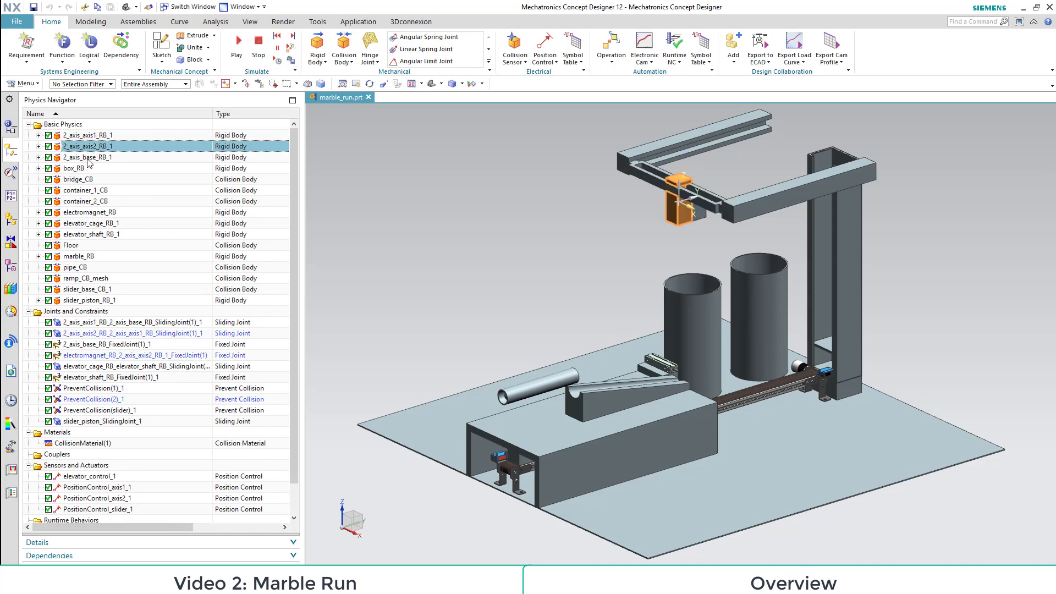
pyautogui.click(89, 158)
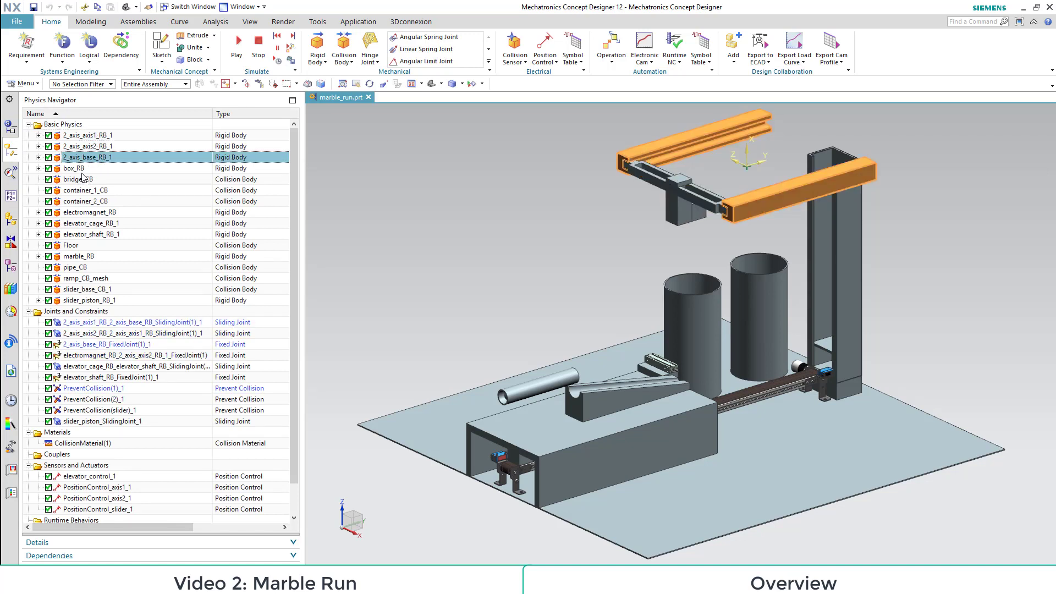
pyautogui.click(77, 169)
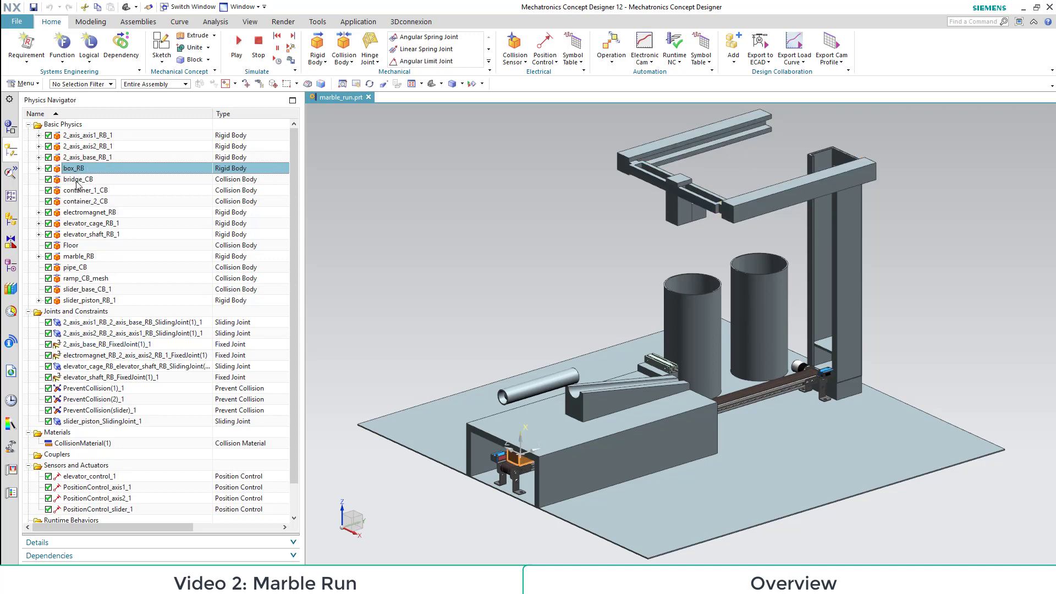
pyautogui.click(77, 180)
pyautogui.click(89, 192)
pyautogui.click(93, 202)
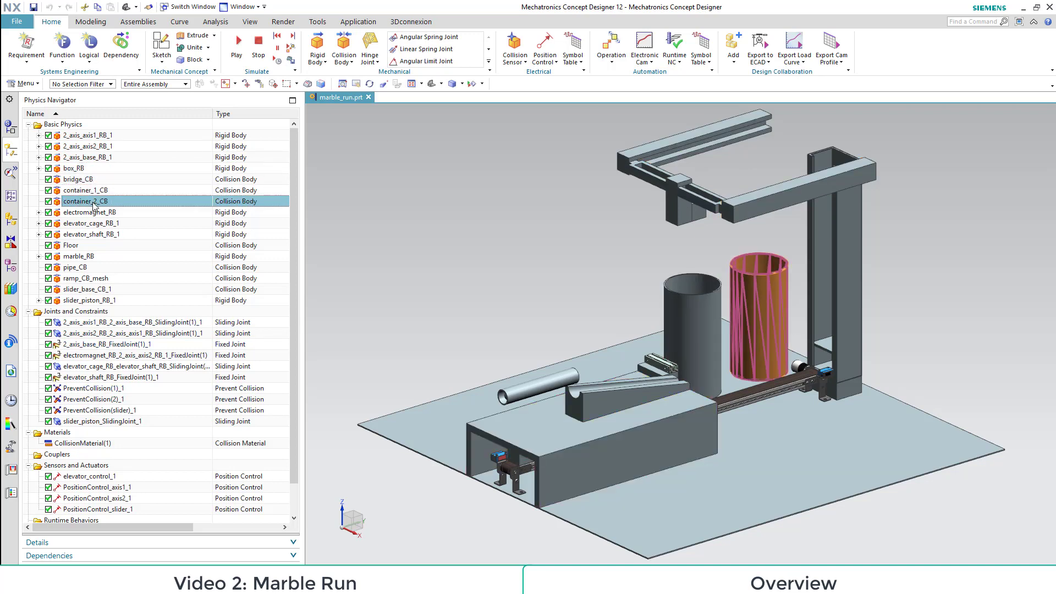
pyautogui.click(93, 213)
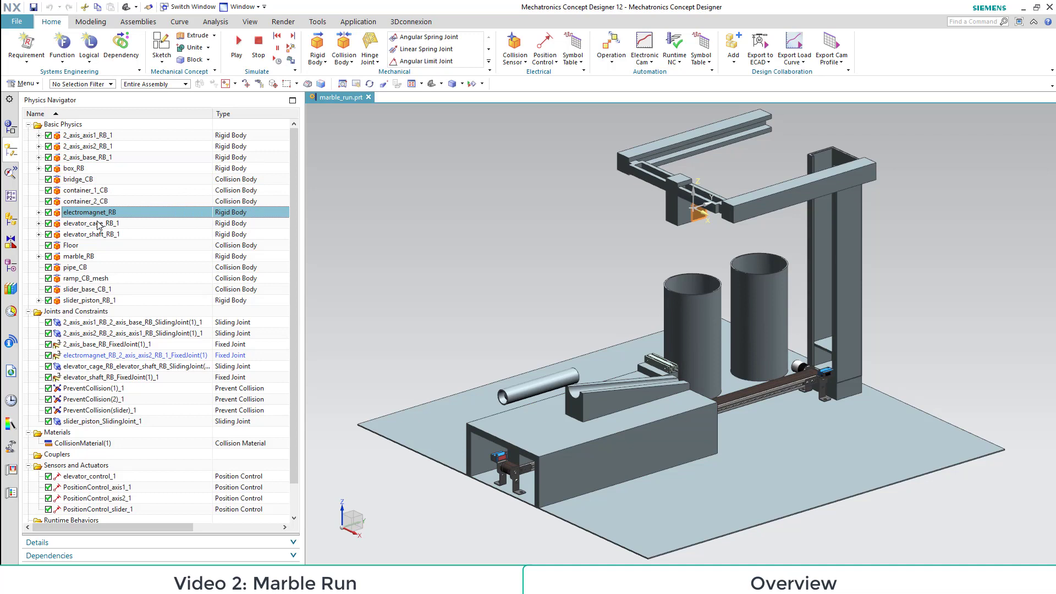
pyautogui.click(92, 223)
pyautogui.click(104, 234)
pyautogui.click(83, 300)
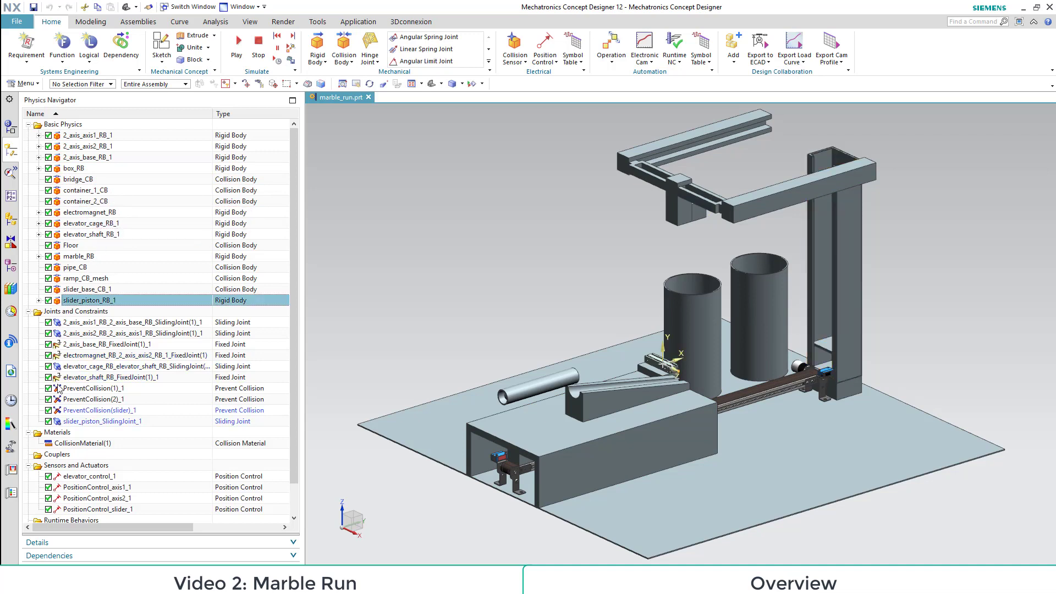
pyautogui.click(120, 324)
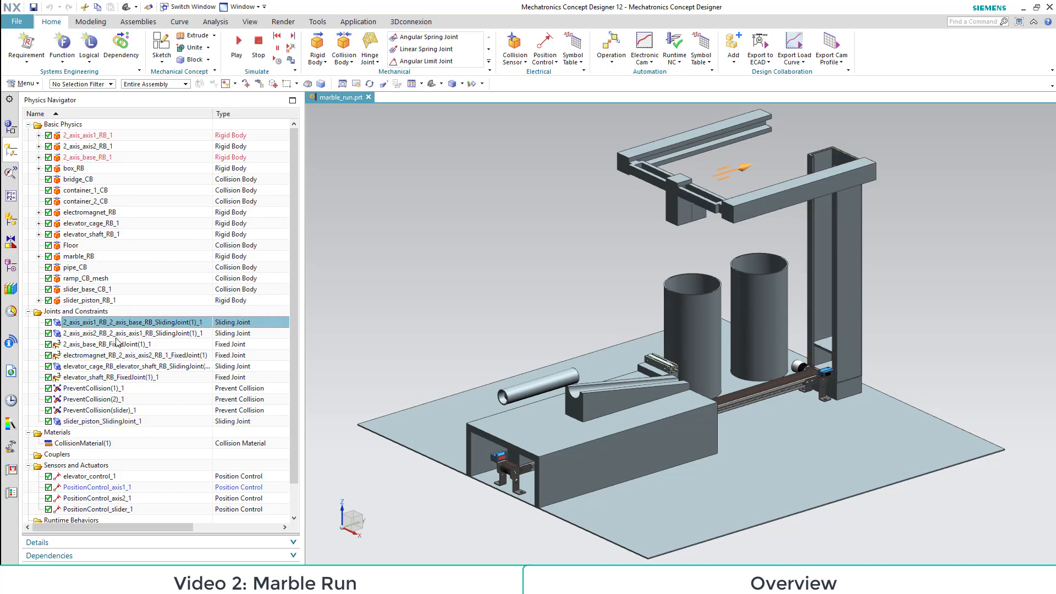
pyautogui.click(117, 343)
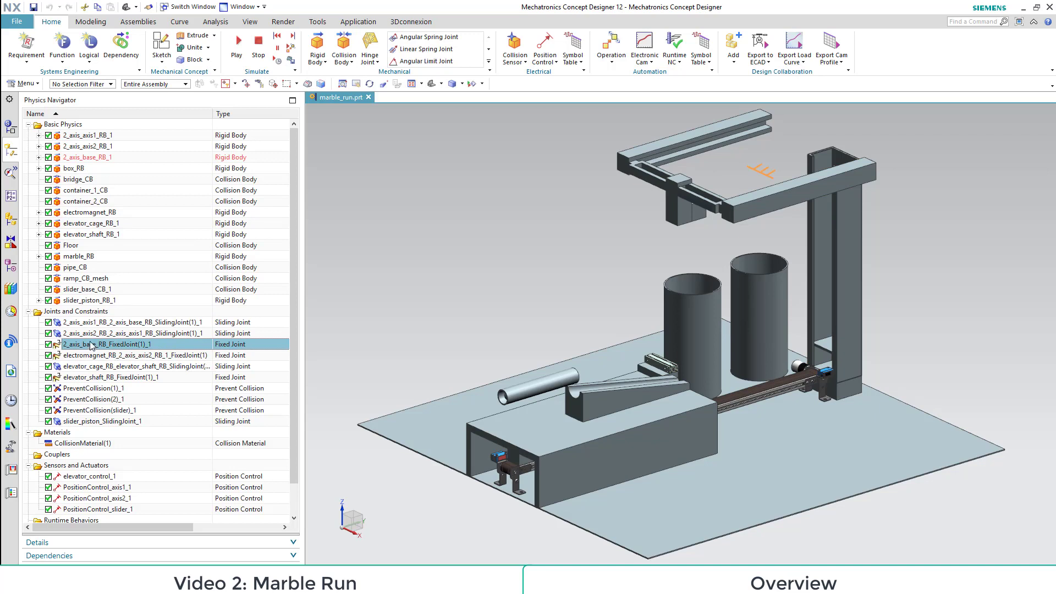
pyautogui.click(99, 335)
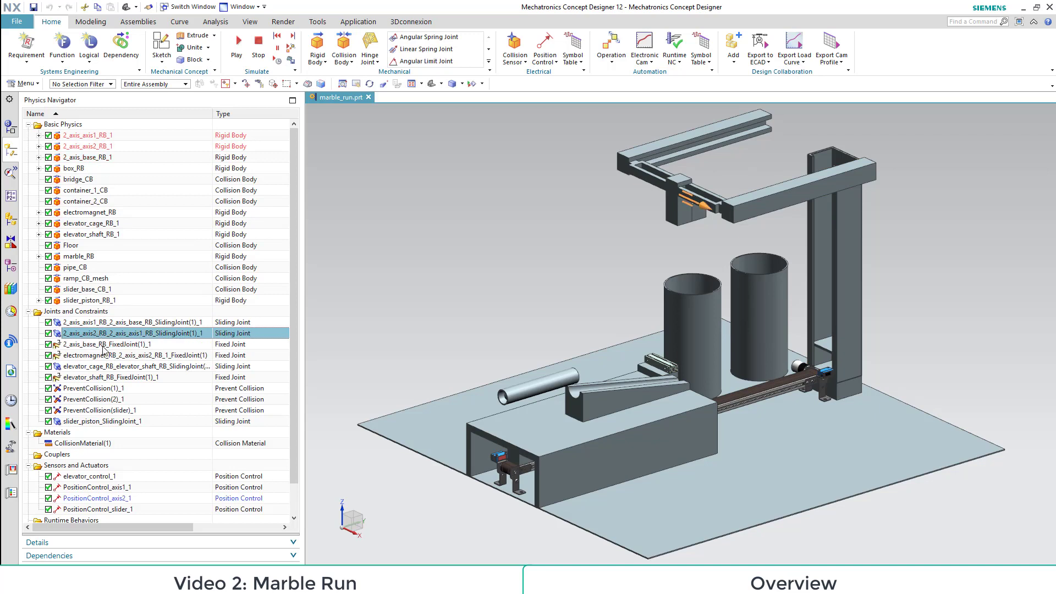
pyautogui.click(103, 345)
pyautogui.click(105, 356)
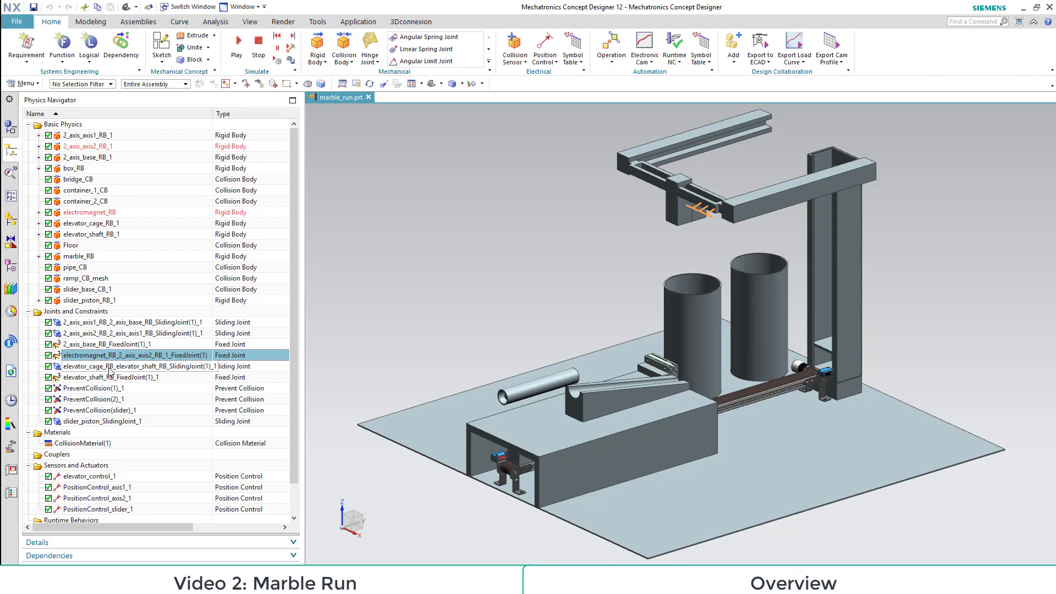
pyautogui.click(105, 367)
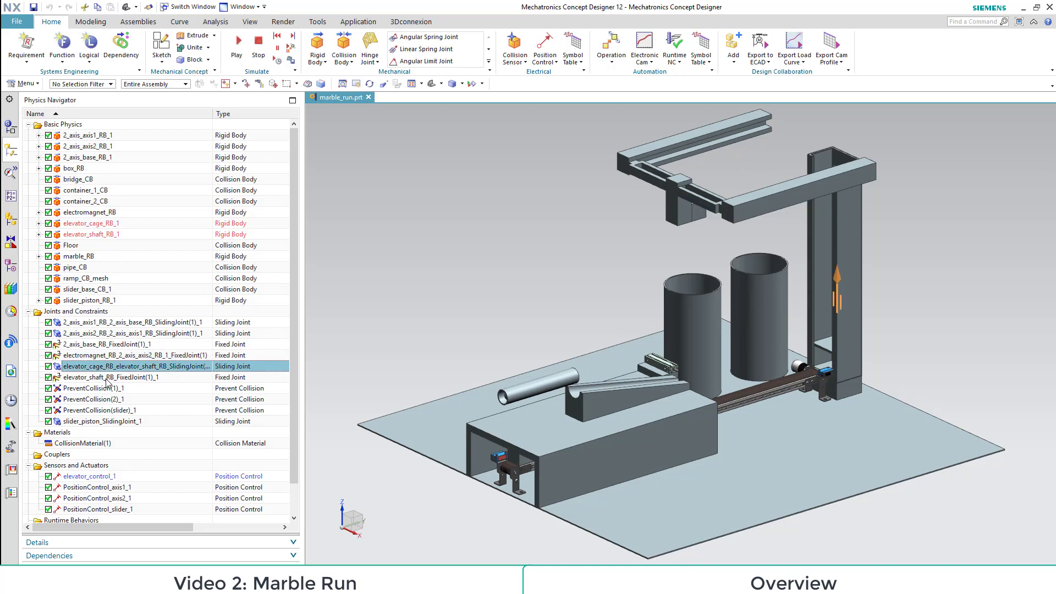
pyautogui.click(107, 377)
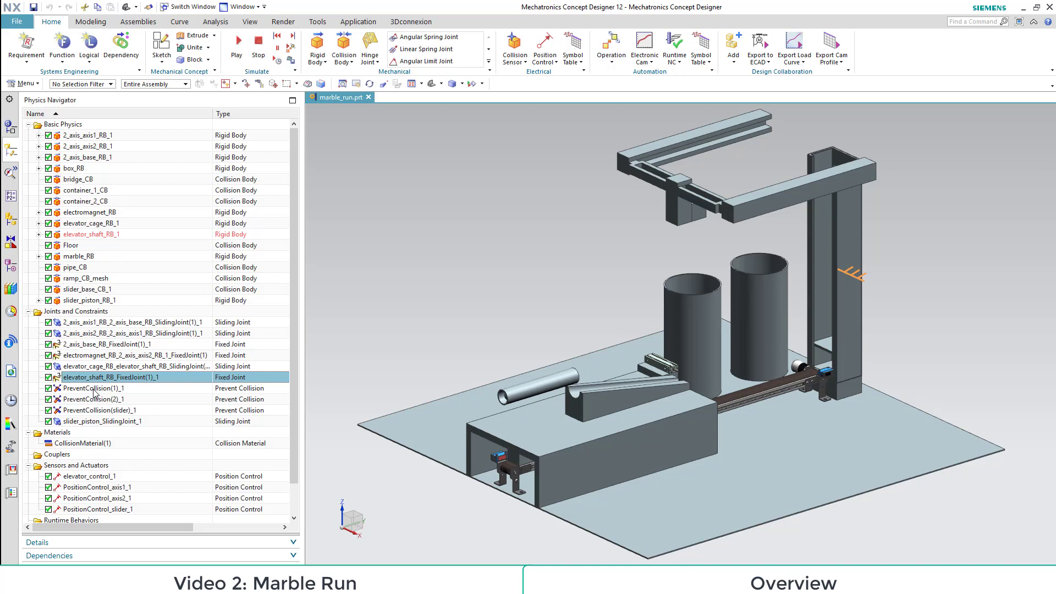
pyautogui.click(94, 389)
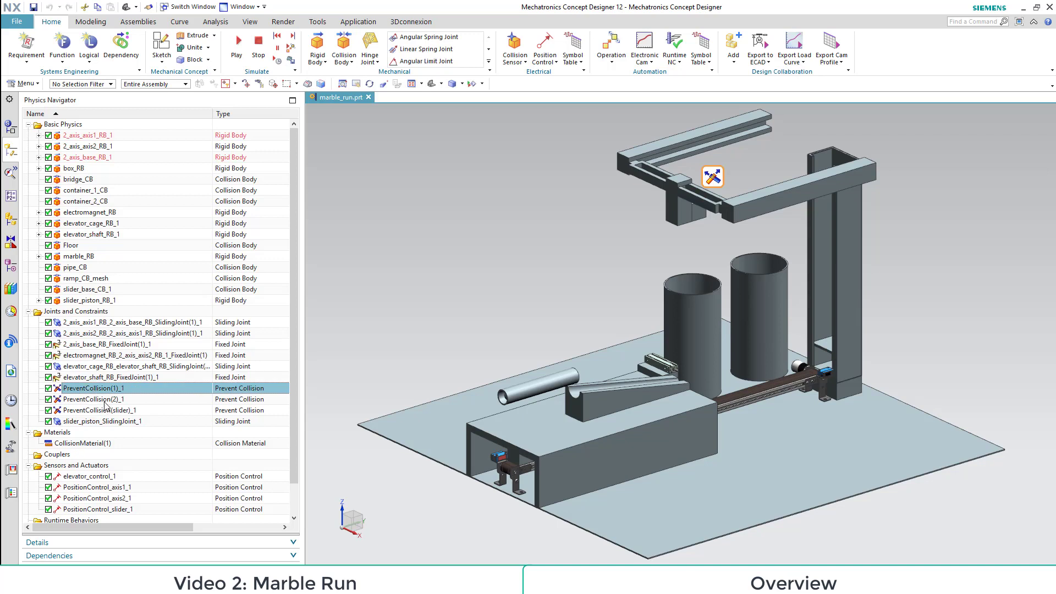
pyautogui.click(106, 400)
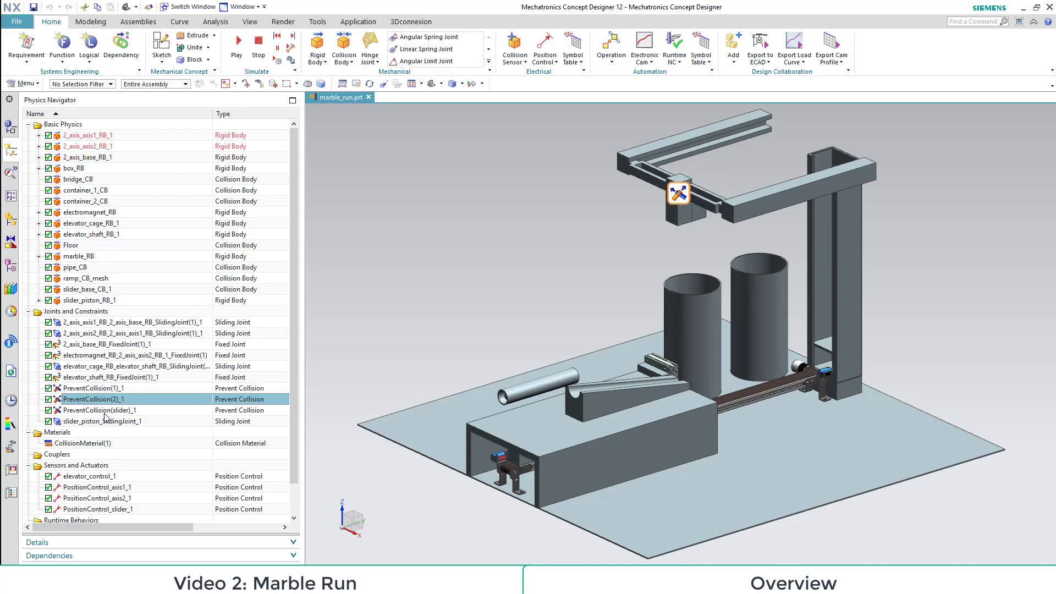
pyautogui.click(106, 411)
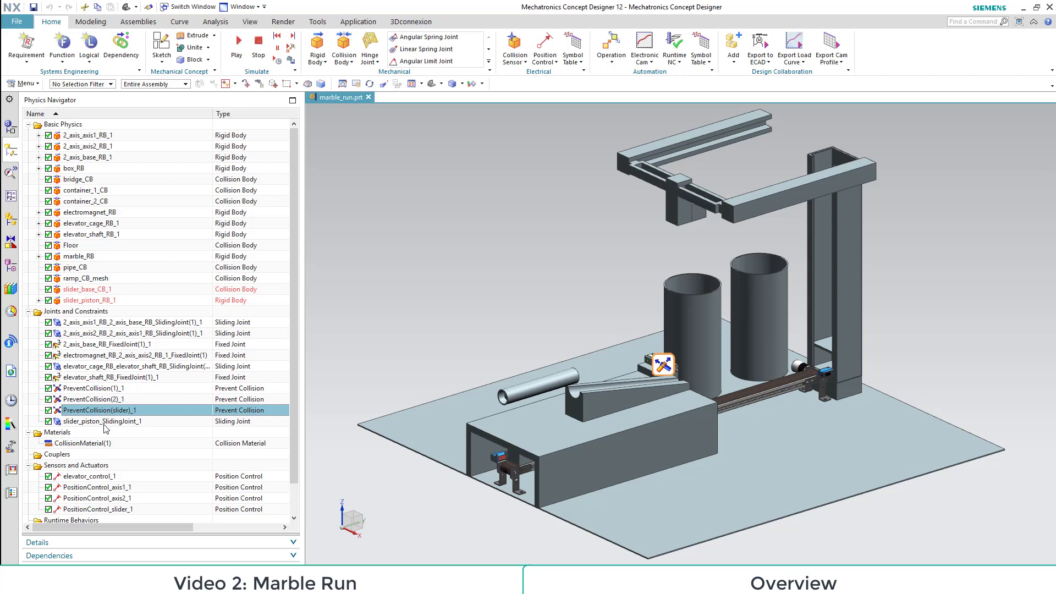
pyautogui.click(109, 421)
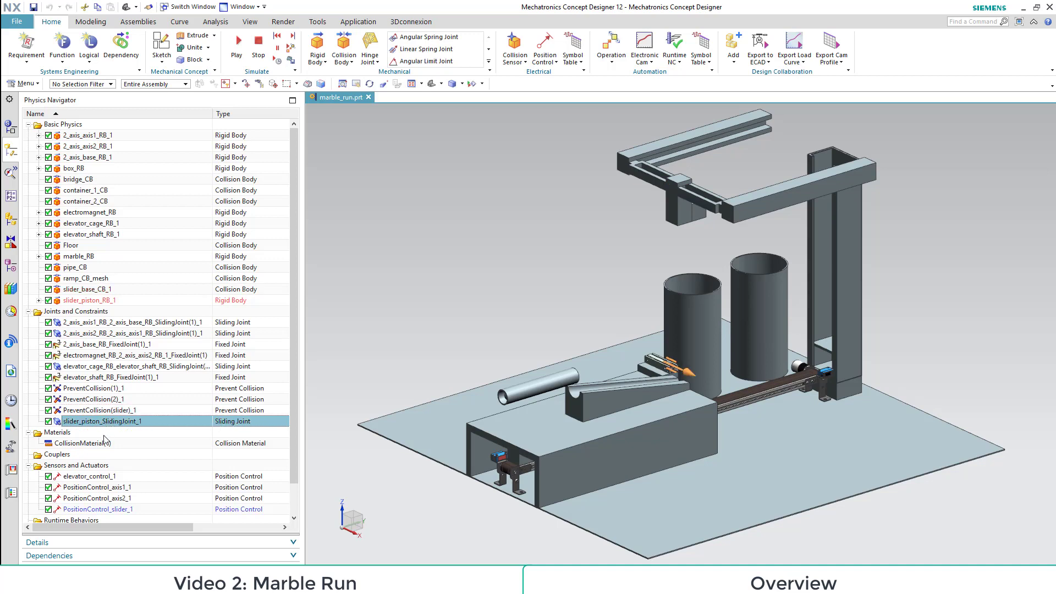
pyautogui.scroll(-1, 99, 451)
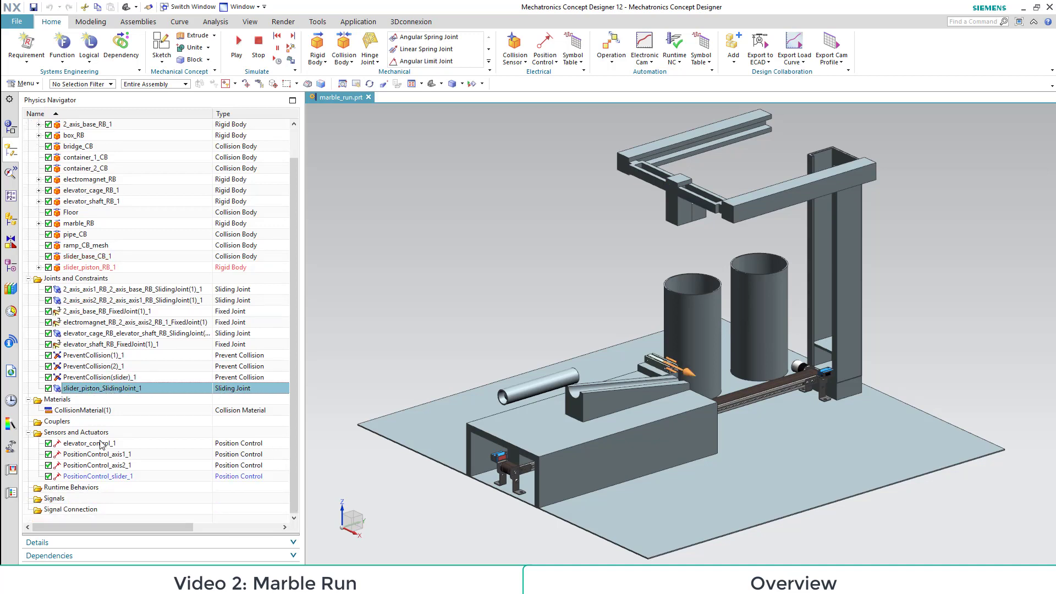
pyautogui.click(102, 444)
pyautogui.click(108, 455)
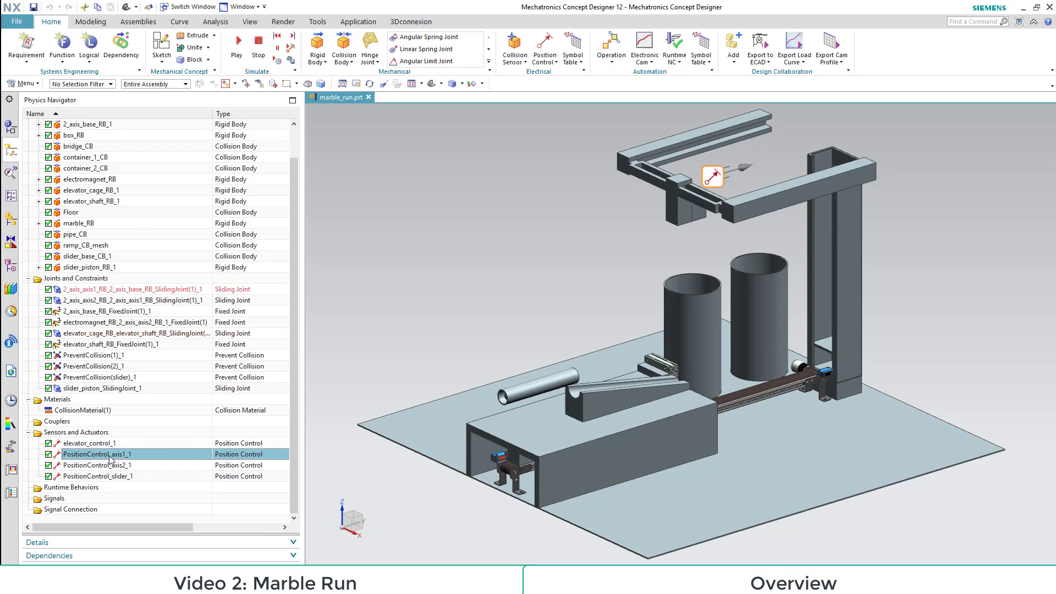
pyautogui.click(105, 467)
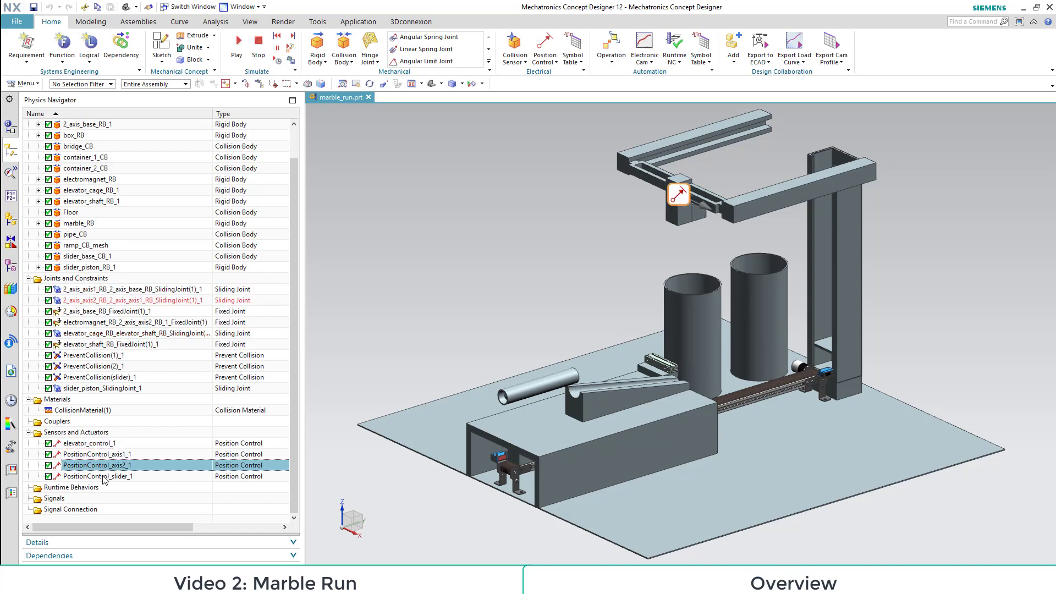
pyautogui.click(105, 478)
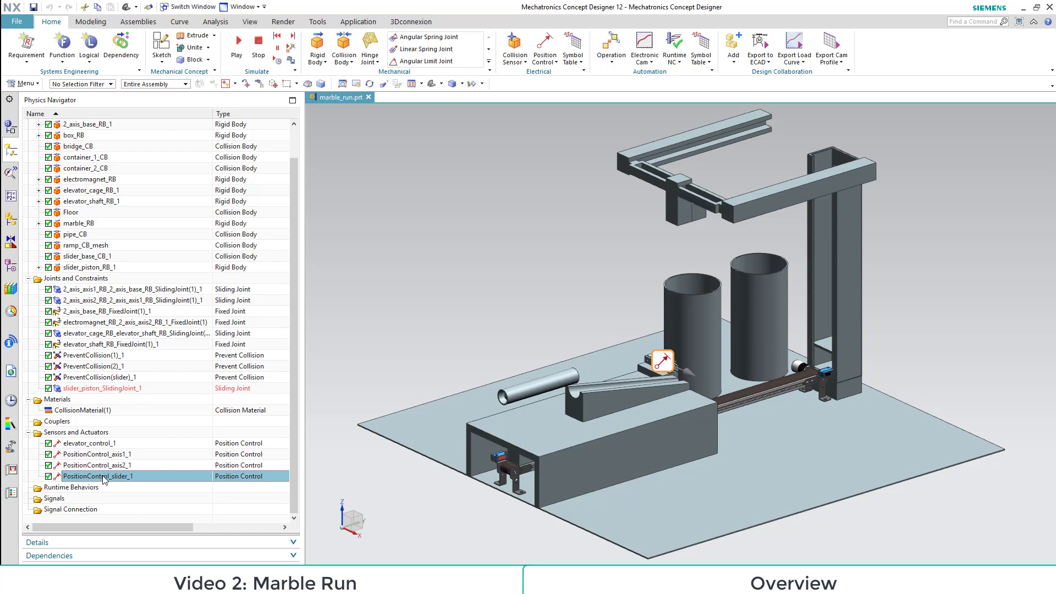
pyautogui.scroll(1, 107, 480)
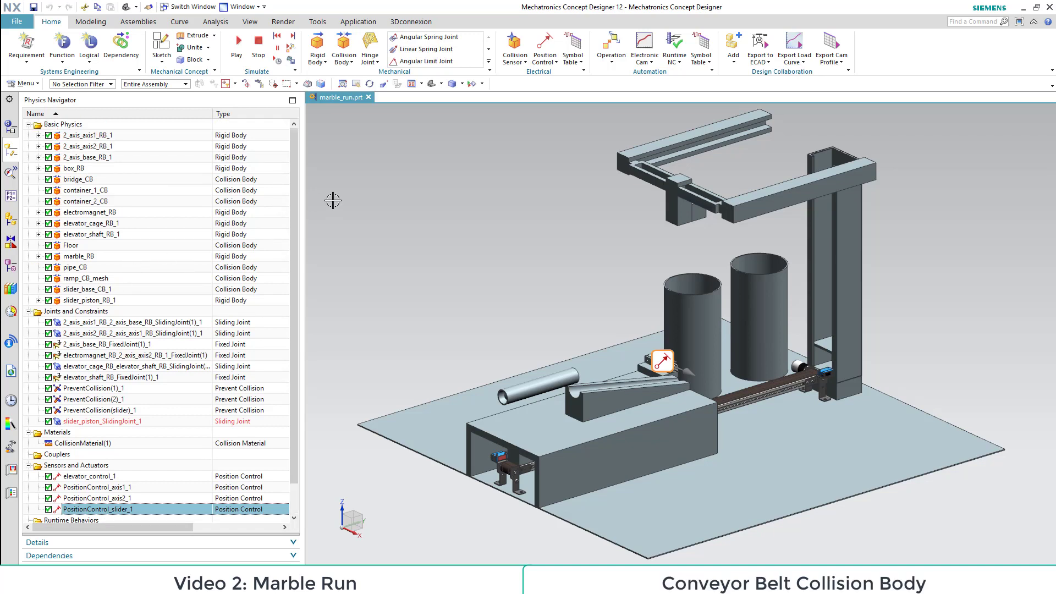
# Select the conveyor belt assembly for a collision body, then cancel the attempt
pyautogui.click(358, 207)
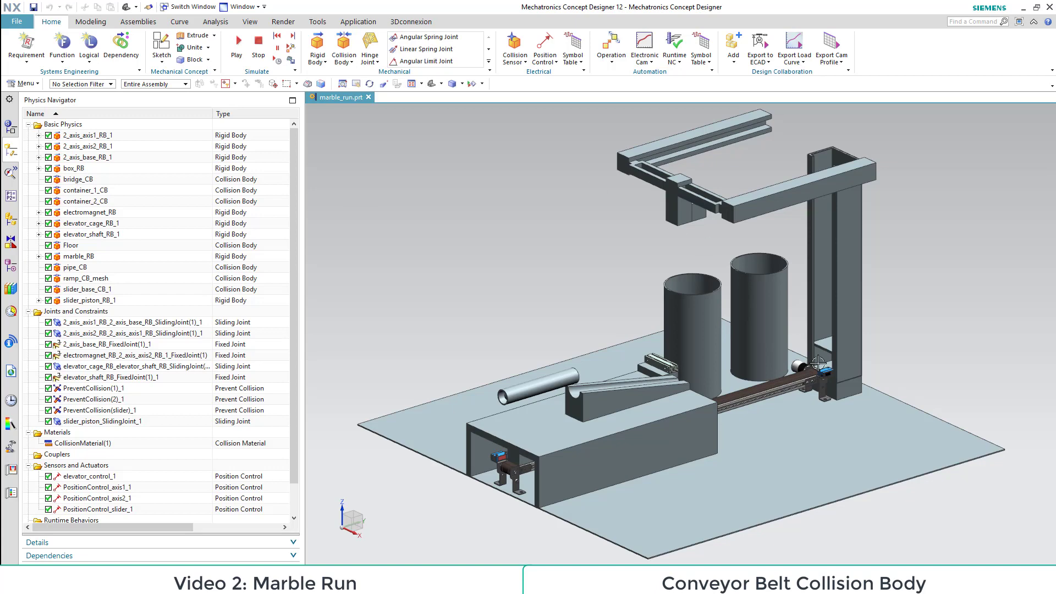
pyautogui.click(753, 391)
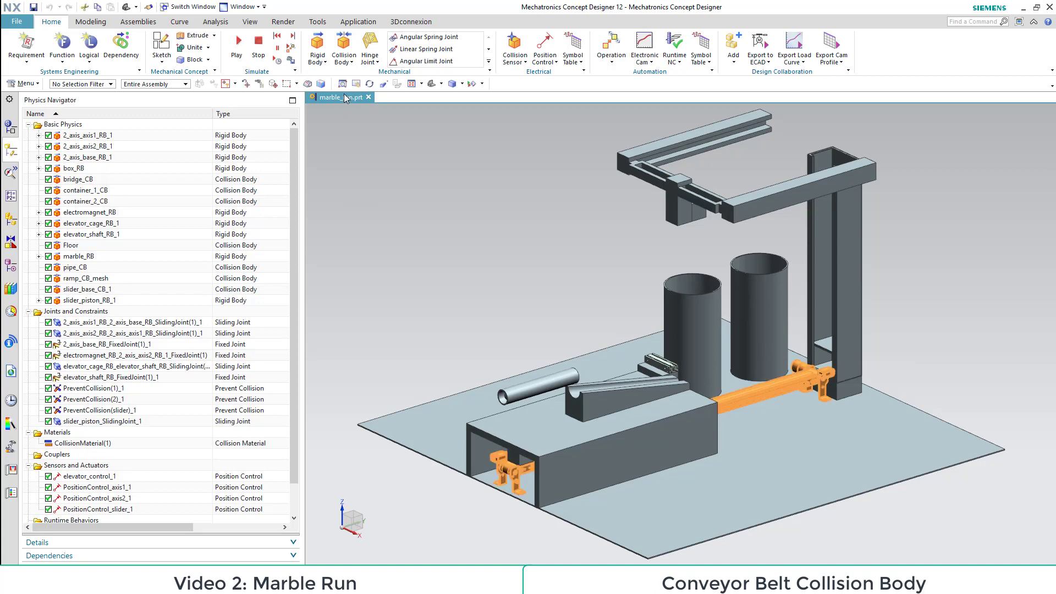
pyautogui.click(350, 50)
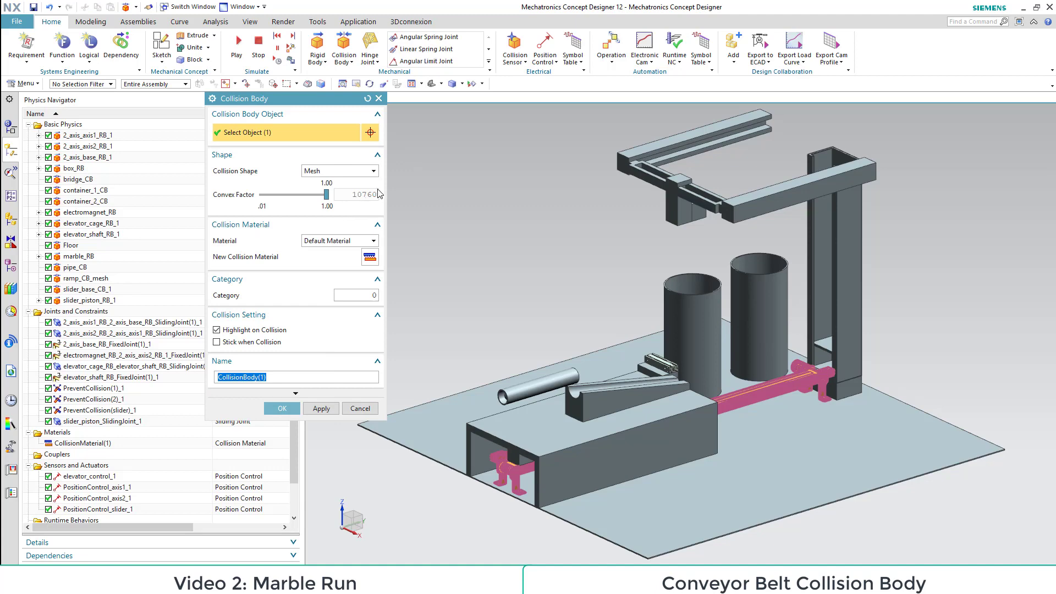
pyautogui.click(360, 408)
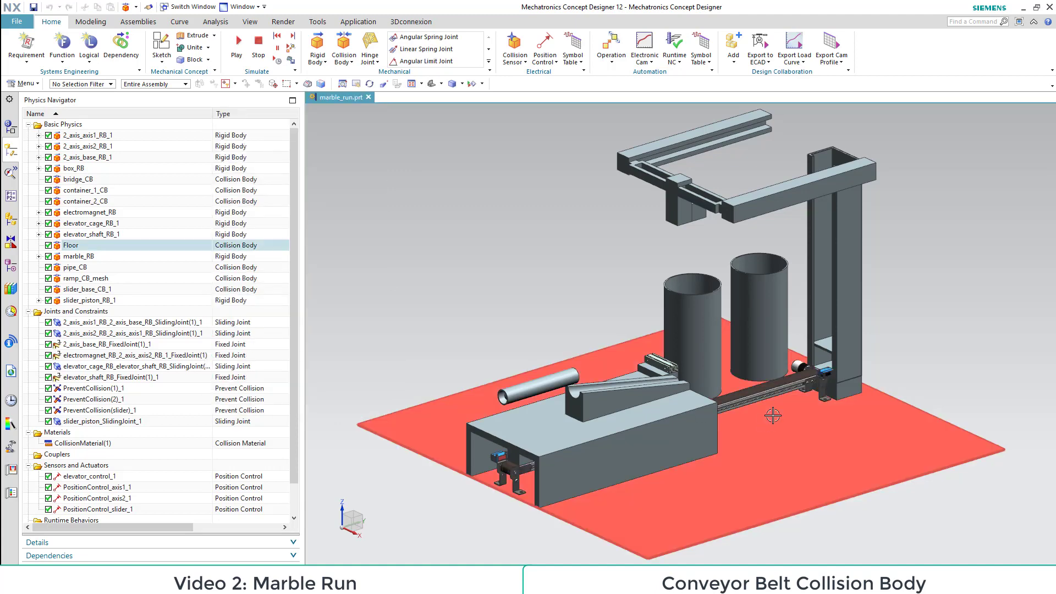
# Switch to a top view and pick the whole conveyor belt body via QuickPick
pyautogui.scroll(3, 796, 402)
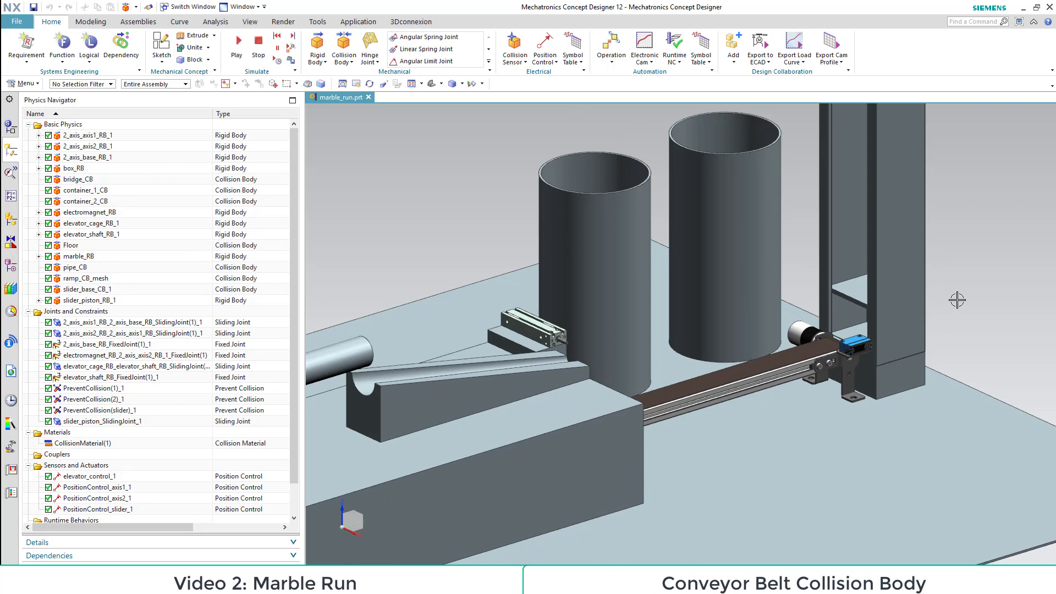
pyautogui.press('F8')
pyautogui.hotkey('ctrl', 'alt', 't')
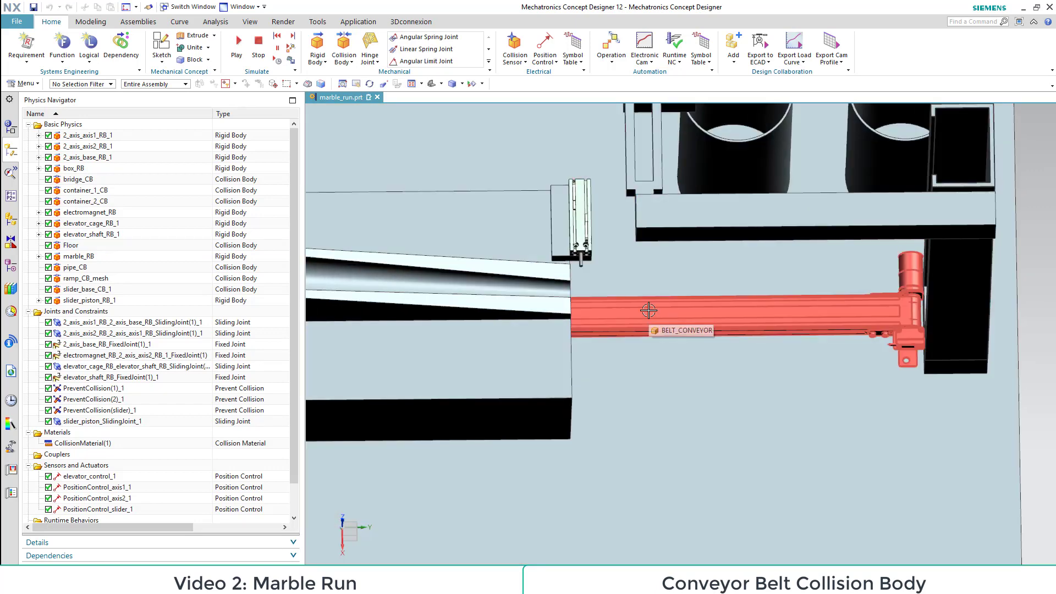
pyautogui.click(669, 318)
pyautogui.scroll(-8, 731, 363)
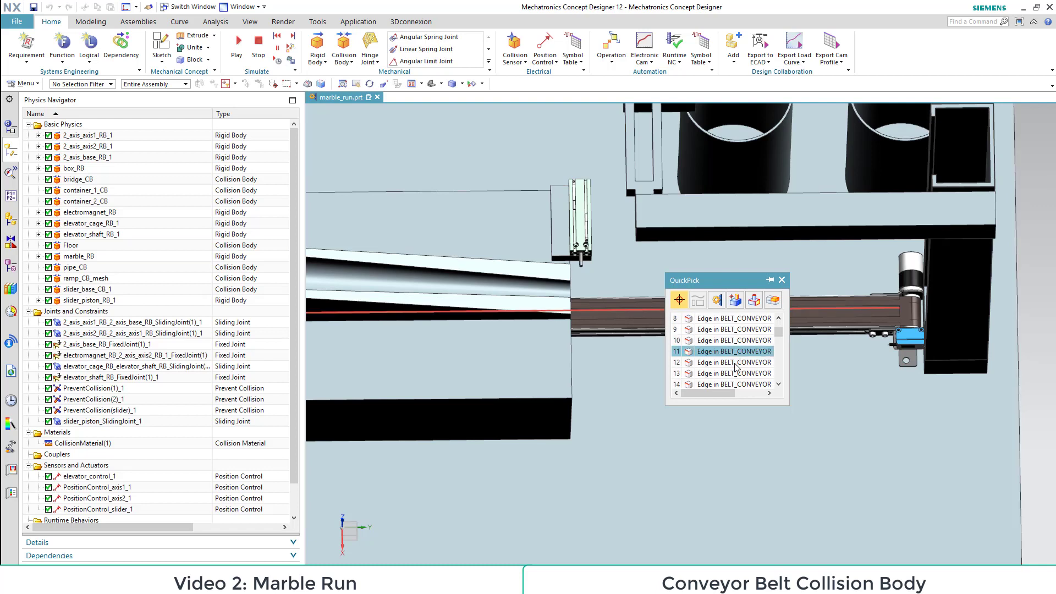
pyautogui.scroll(-12, 716, 354)
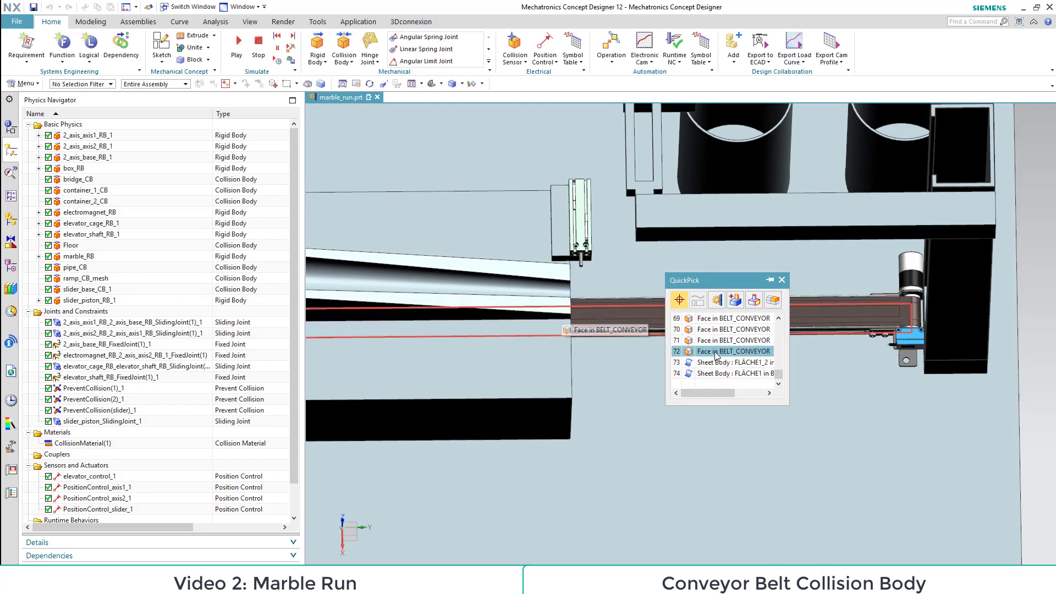
pyautogui.click(708, 383)
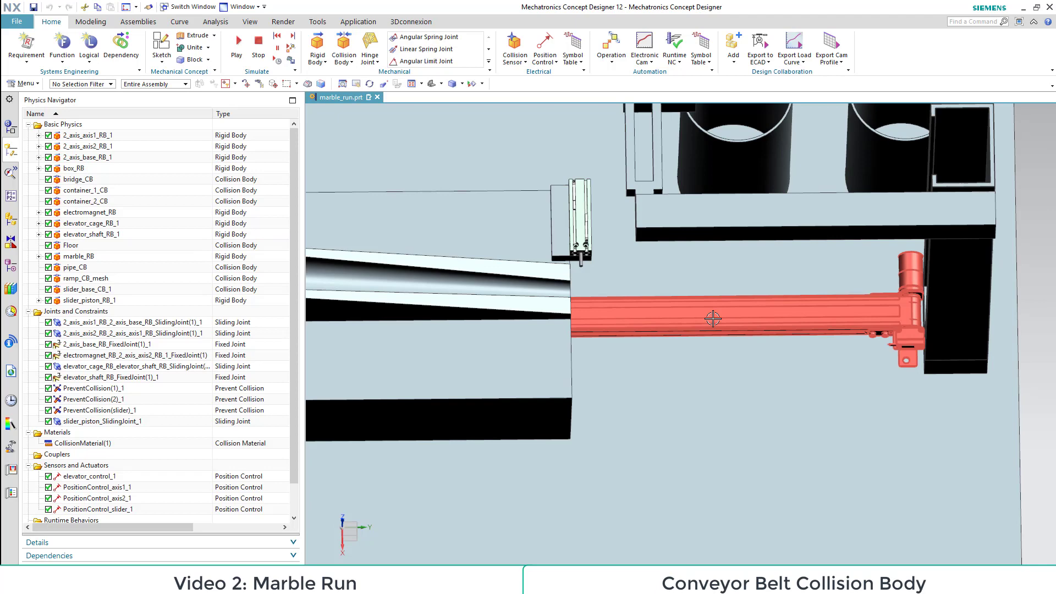
pyautogui.click(713, 319)
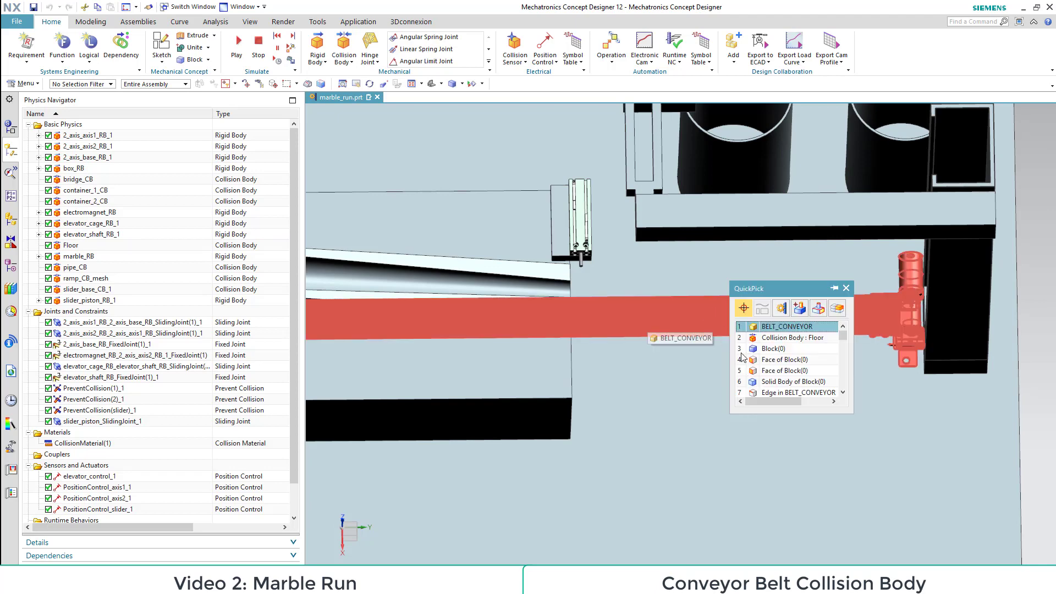
pyautogui.scroll(-10, 794, 396)
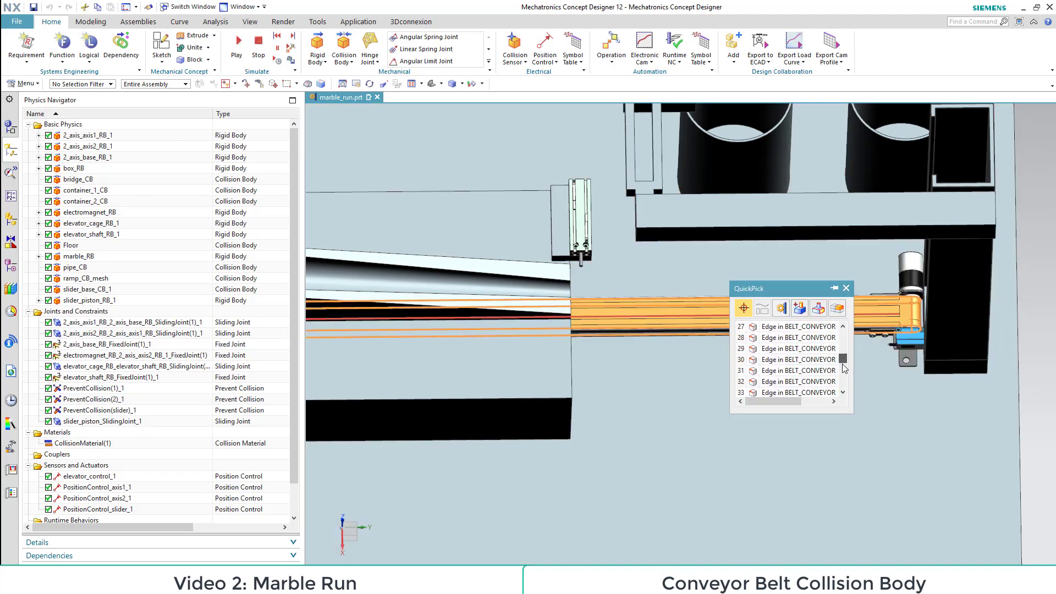
pyautogui.click(802, 383)
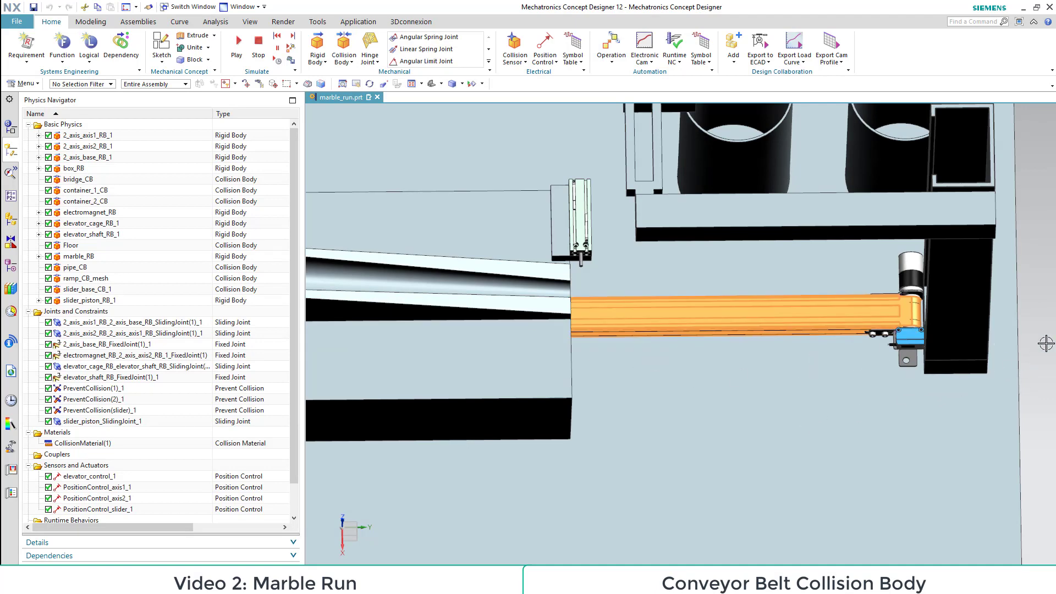
pyautogui.moveTo(1046, 343); pyautogui.dragTo(1051, 311, button='middle')
pyautogui.scroll(-3, 594, 328)
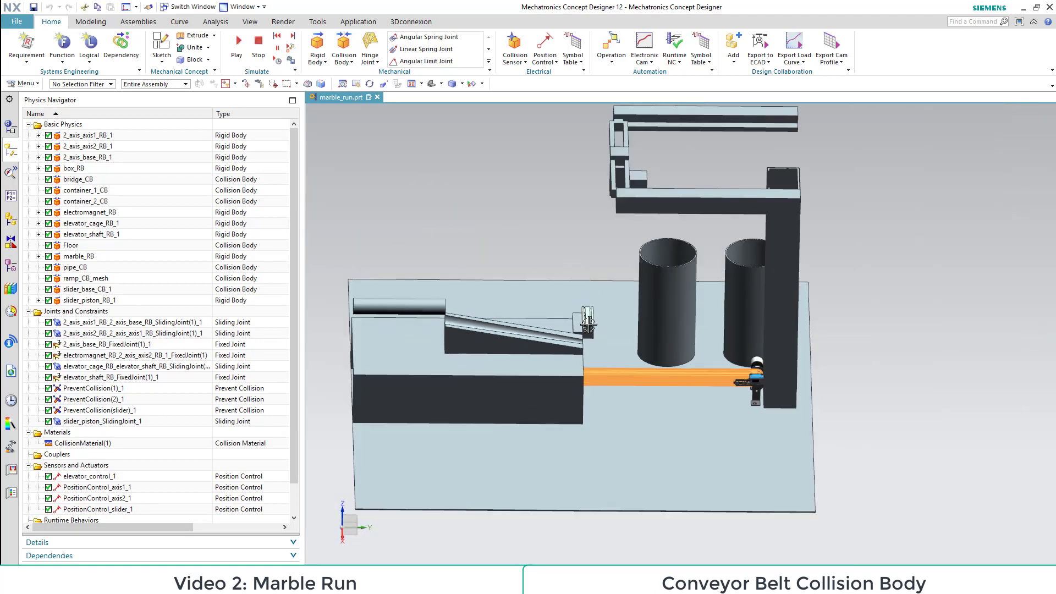
# Create a Multi Convex collision body for the belt named belt_conveyor_CB
pyautogui.click(345, 48)
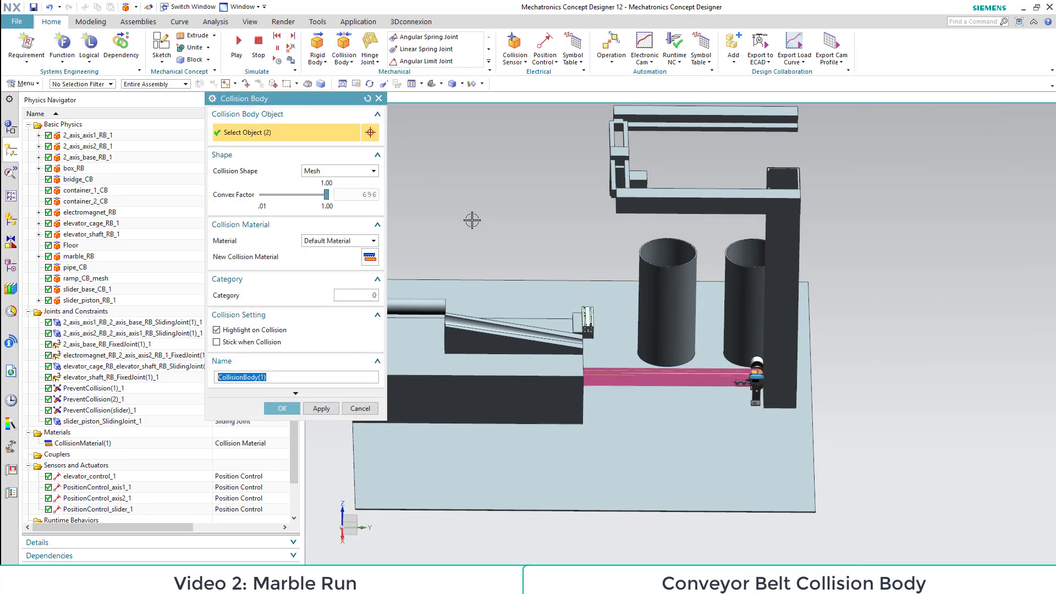
pyautogui.click(374, 172)
pyautogui.click(317, 231)
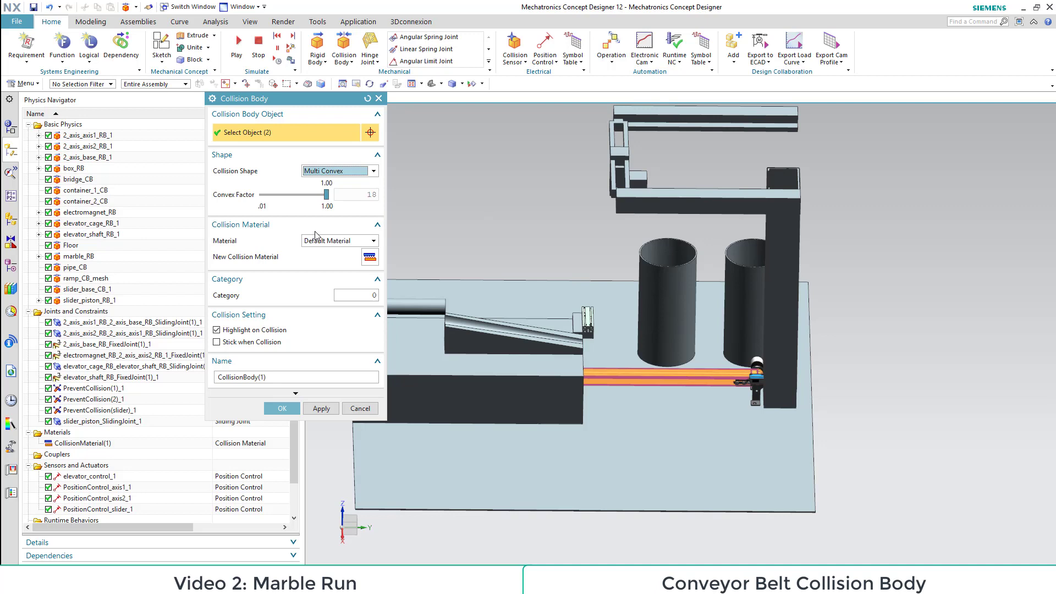
pyautogui.scroll(2, 859, 383)
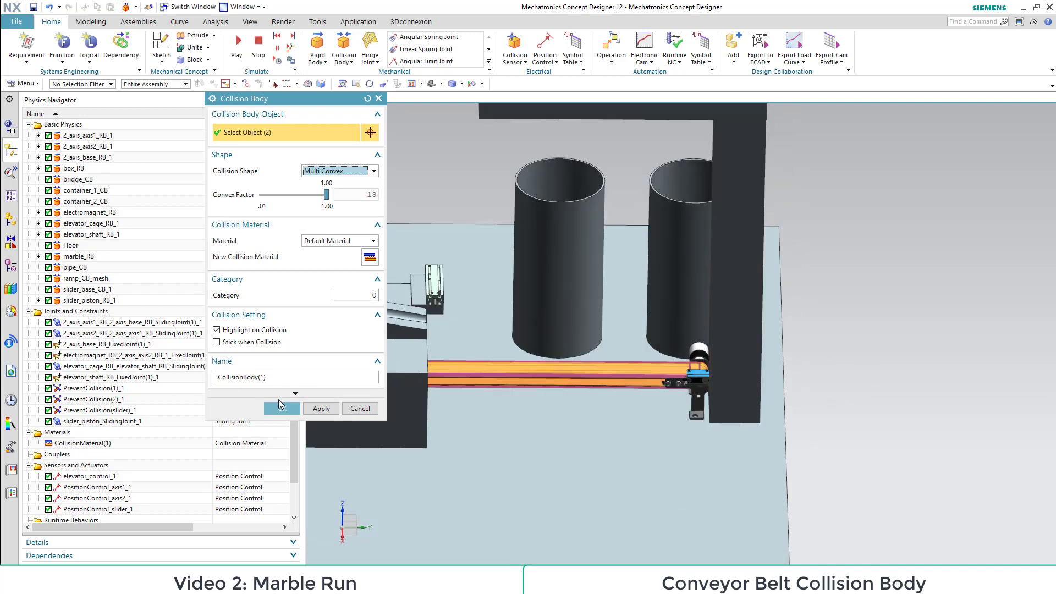
pyautogui.doubleClick(306, 377)
pyautogui.write('belt_conveyor_CB')
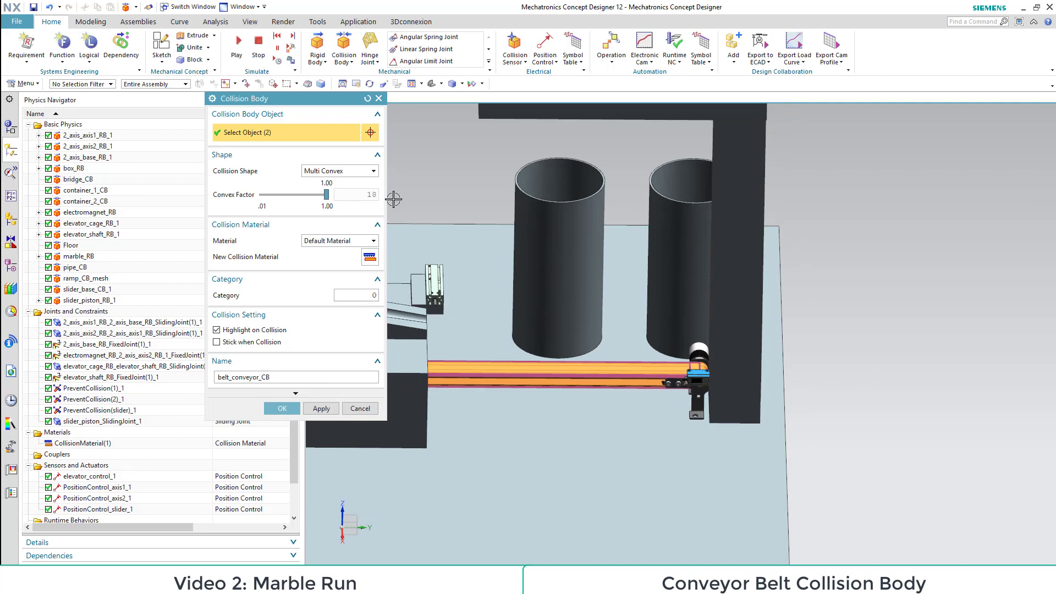
pyautogui.click(287, 413)
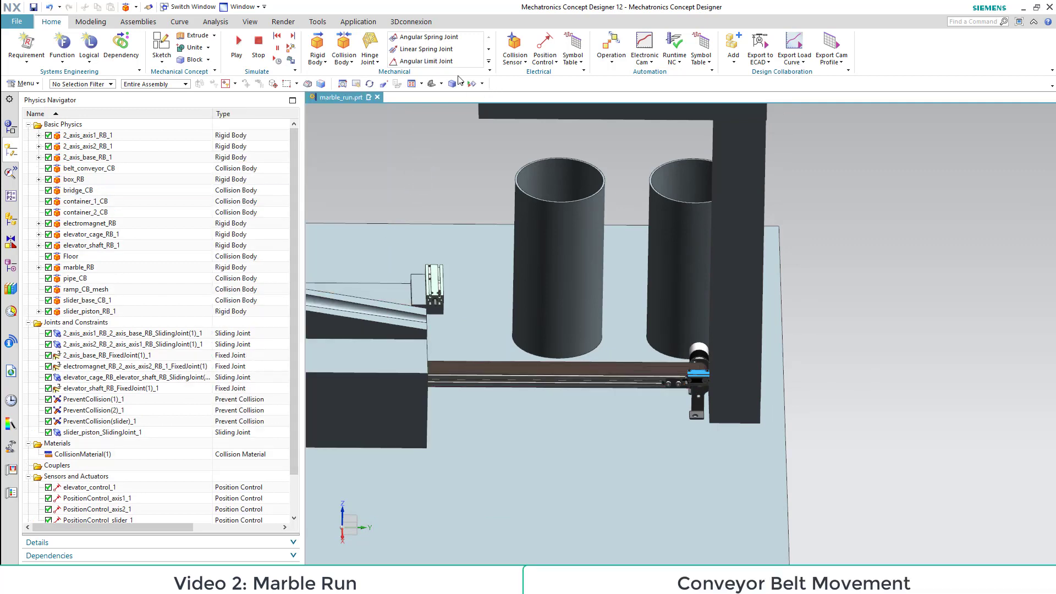
# Add a 300 mm/s transport surface on the belt's top face along its length, then test-run it
pyautogui.click(349, 62)
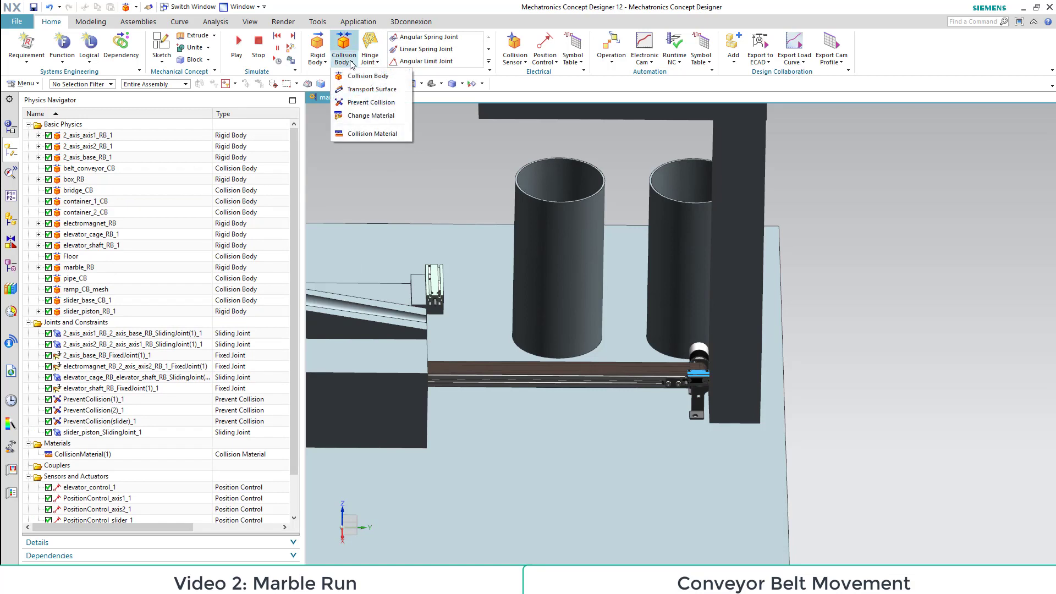
pyautogui.click(360, 90)
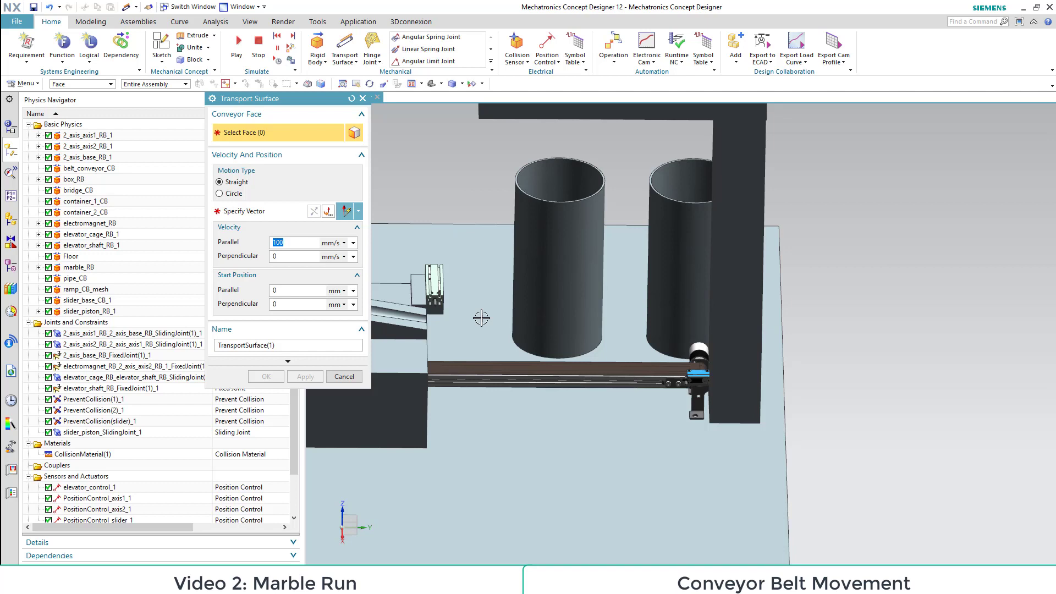
pyautogui.click(484, 371)
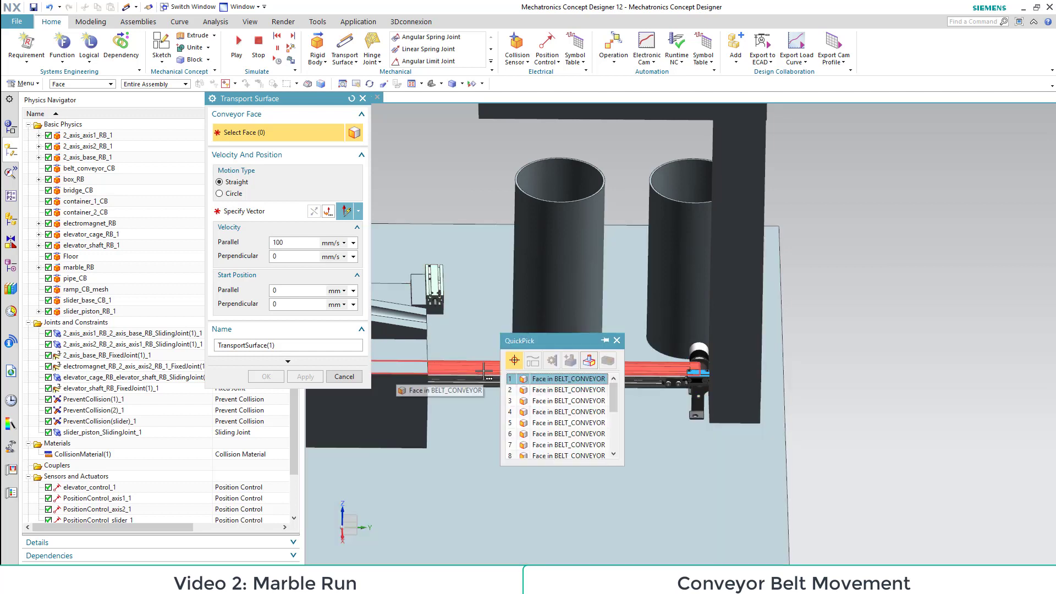
pyautogui.click(554, 381)
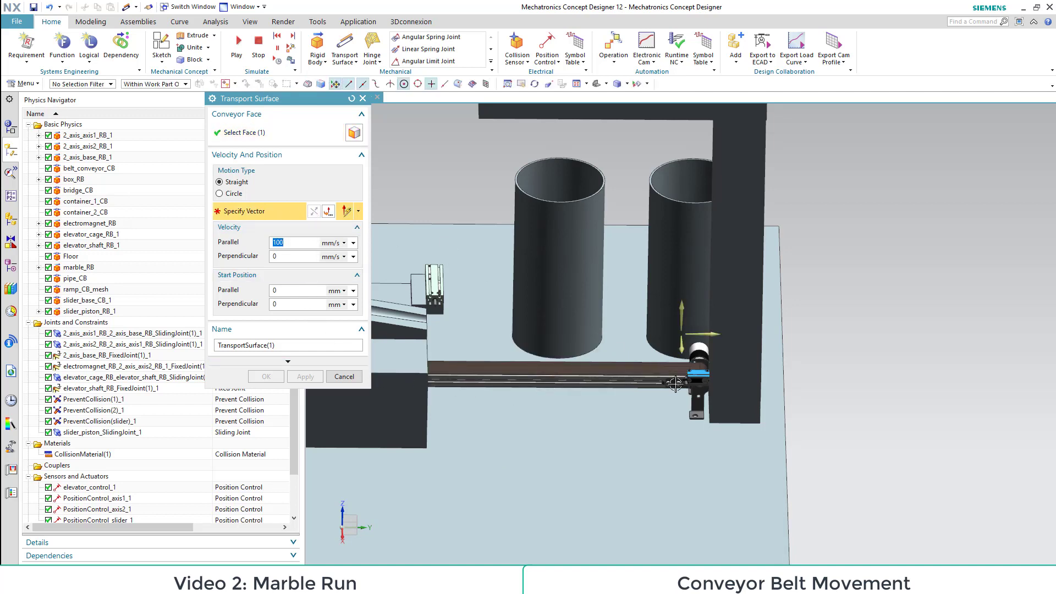
pyautogui.click(709, 333)
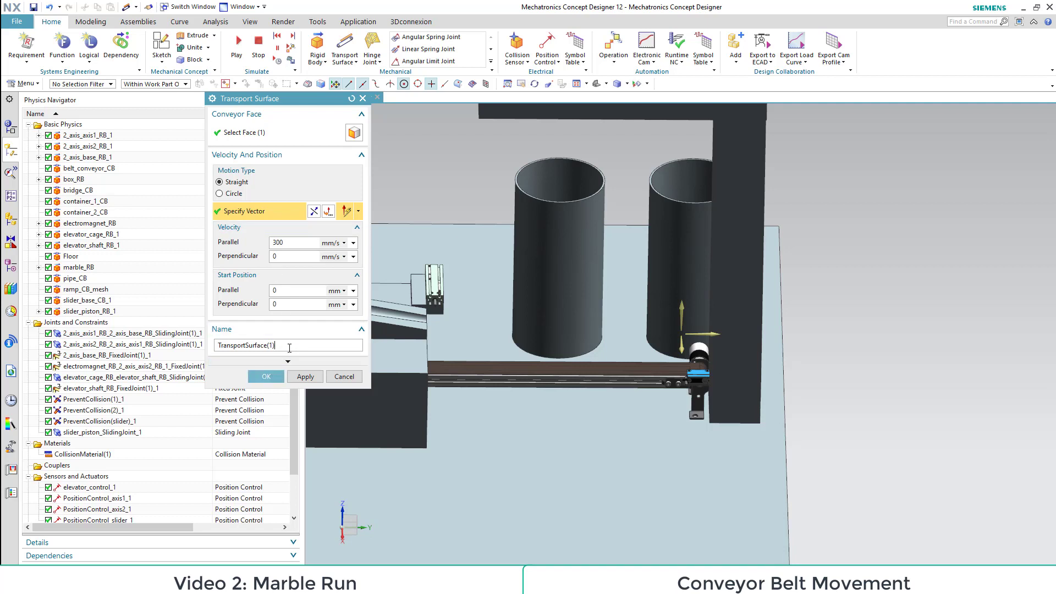
pyautogui.click(267, 377)
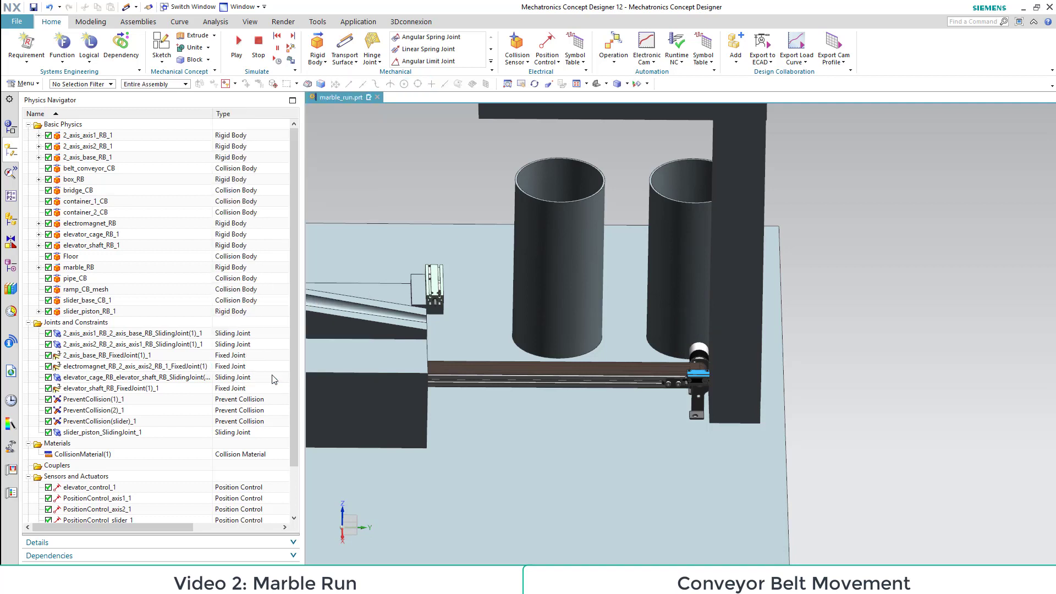
pyautogui.click(238, 44)
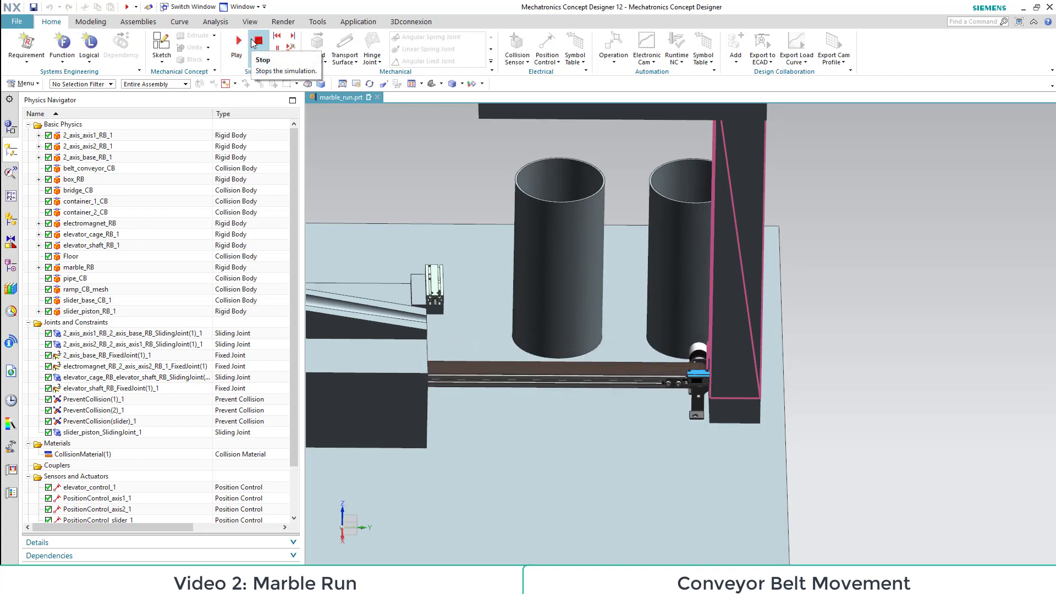
pyautogui.click(259, 46)
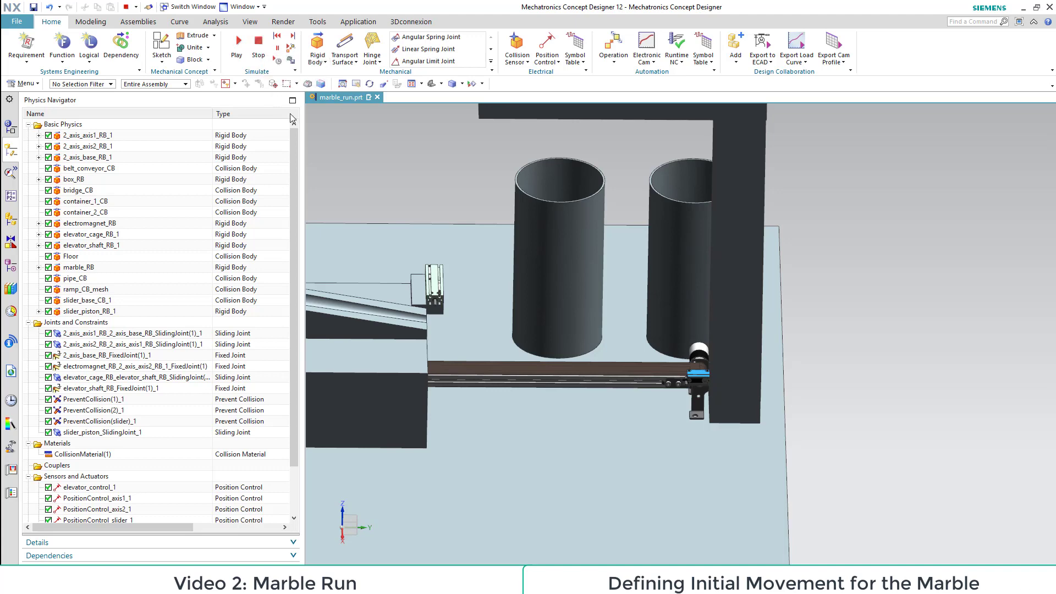
# Clear the selection, fit the whole model in view, and save the part
pyautogui.click(529, 172)
pyautogui.press('Escape')
pyautogui.click(432, 84)
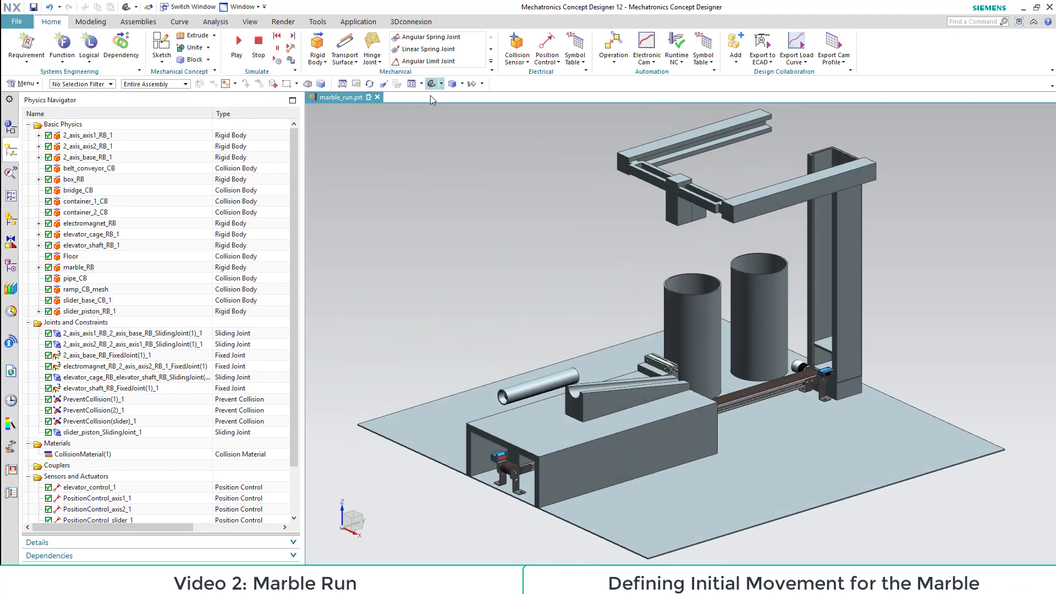
pyautogui.click(33, 7)
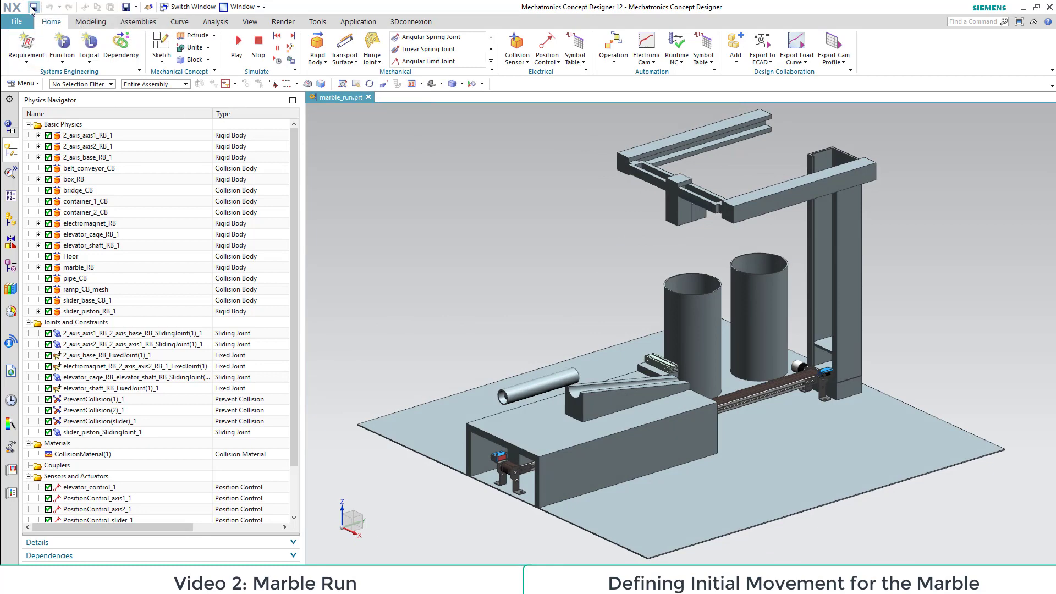
# Give marble_RB a 100 mm/s initial translational velocity and test it in a simulation run
pyautogui.click(65, 268)
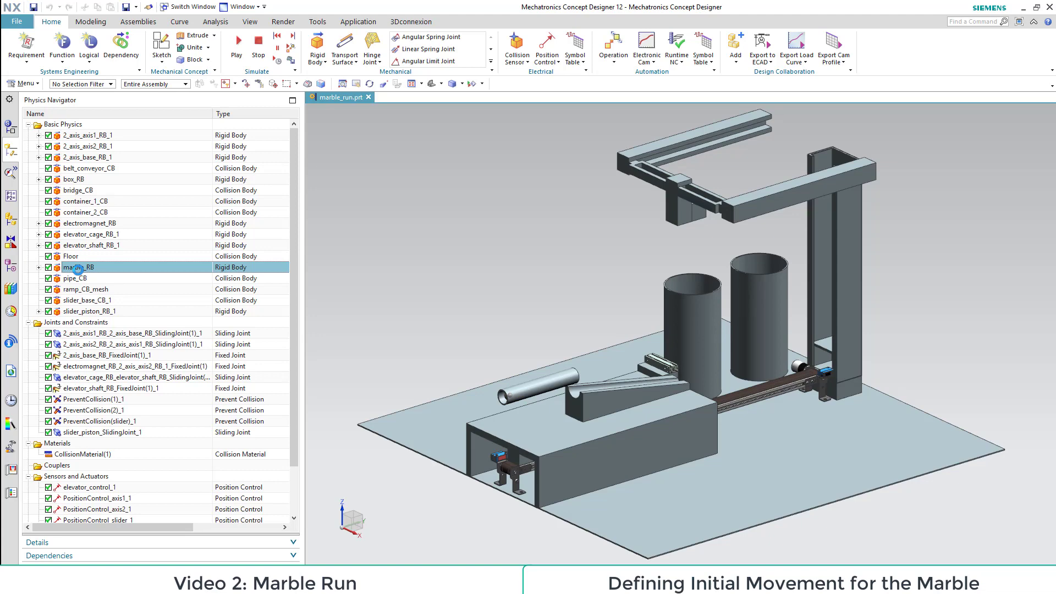
pyautogui.doubleClick(78, 269)
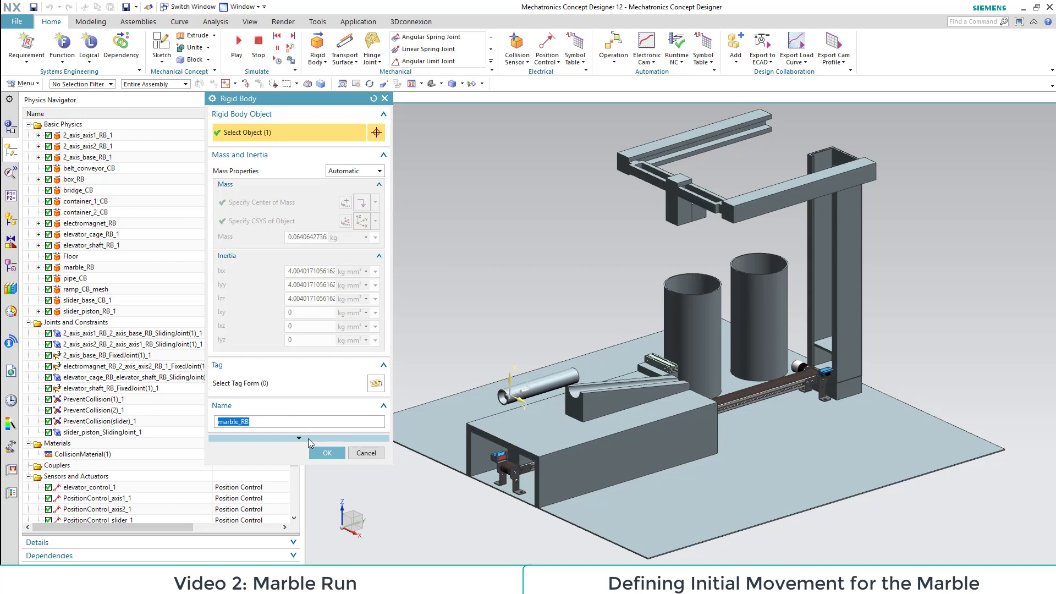
pyautogui.click(308, 438)
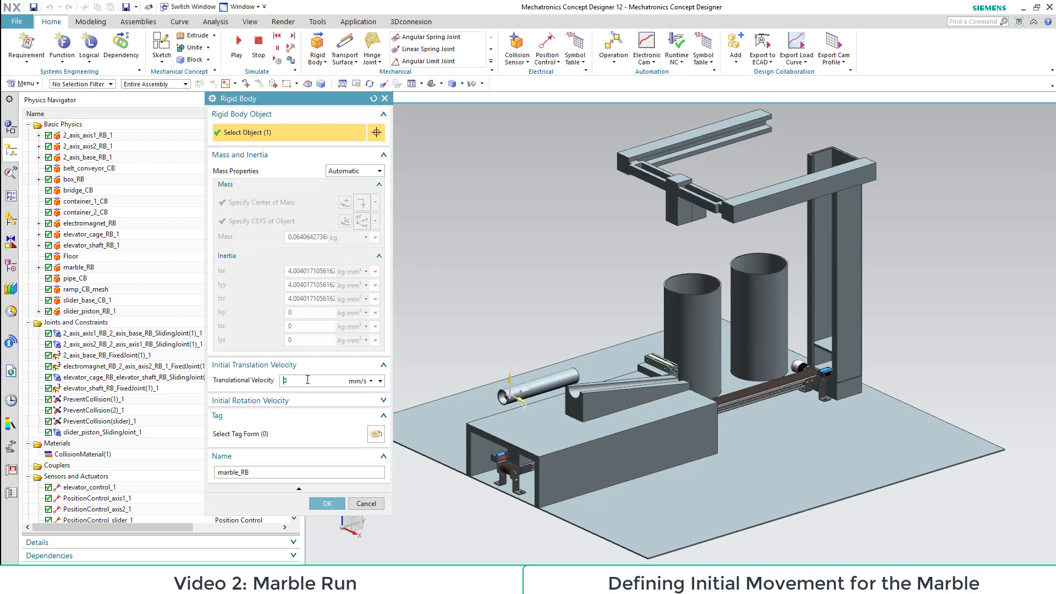
pyautogui.click(307, 379)
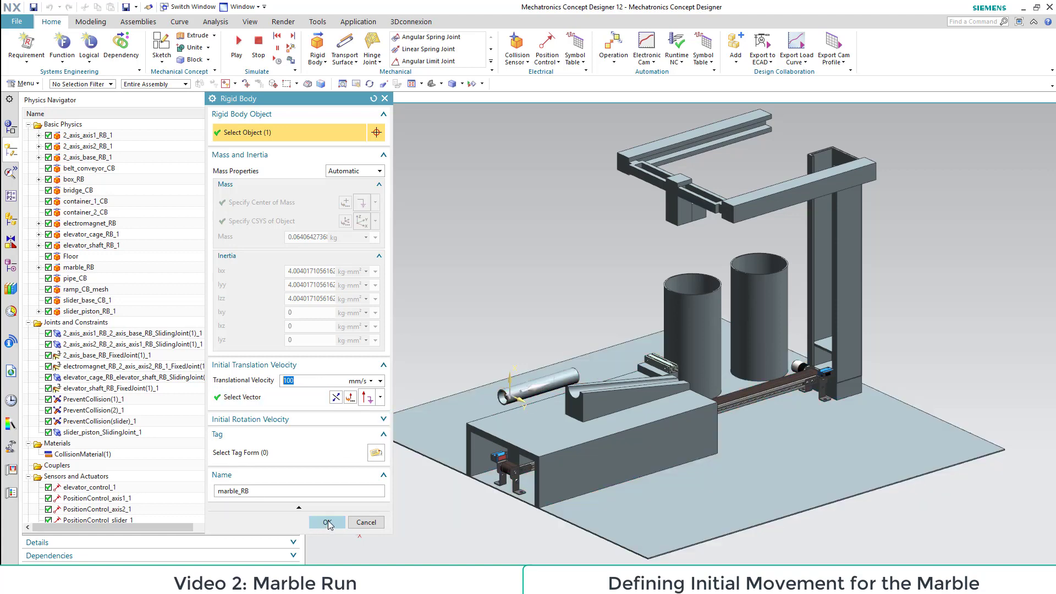
pyautogui.click(327, 522)
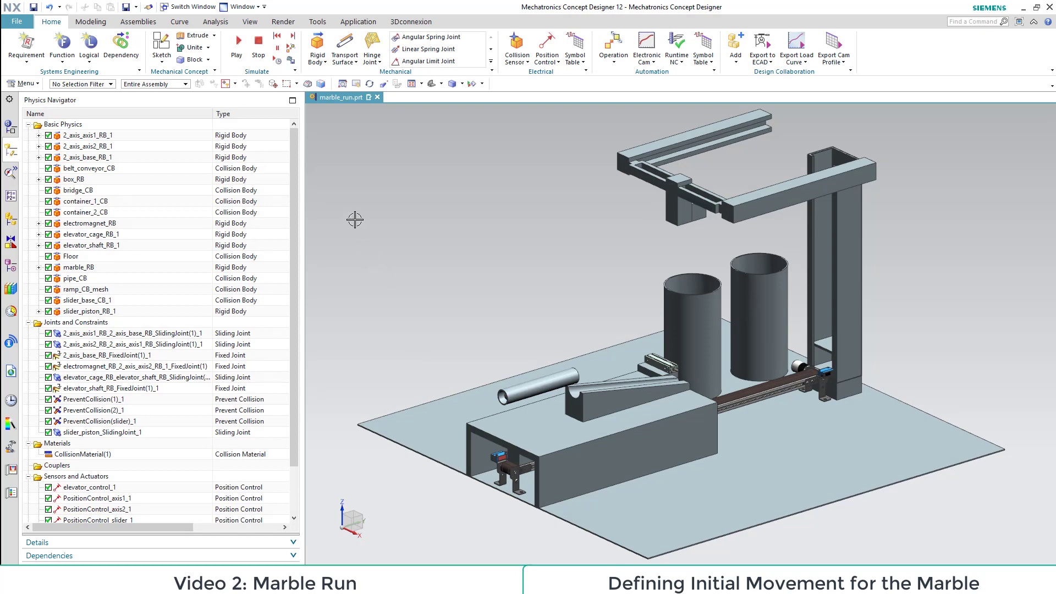
pyautogui.click(238, 44)
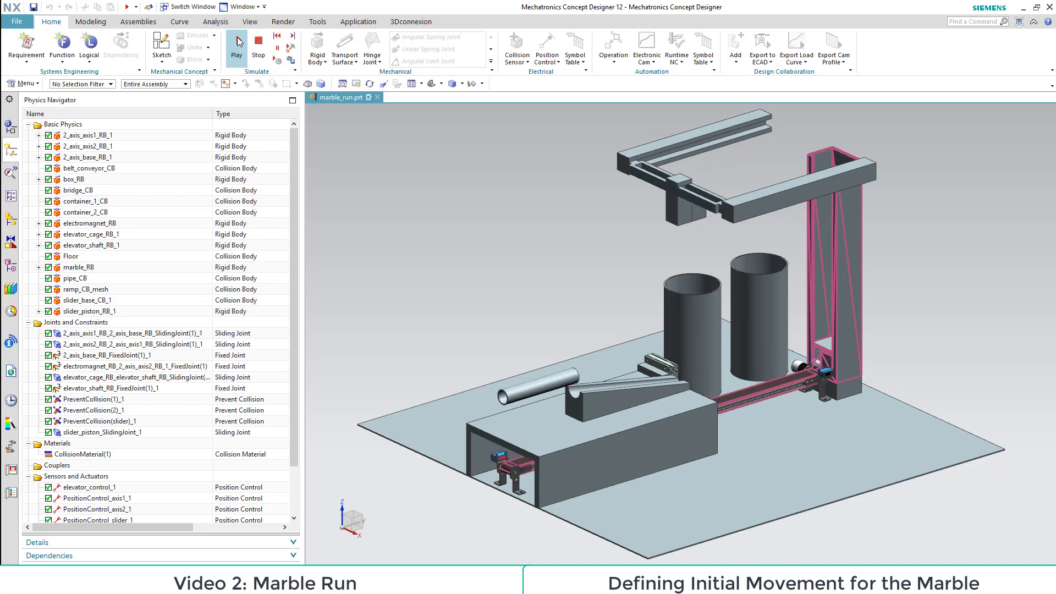
pyautogui.click(261, 49)
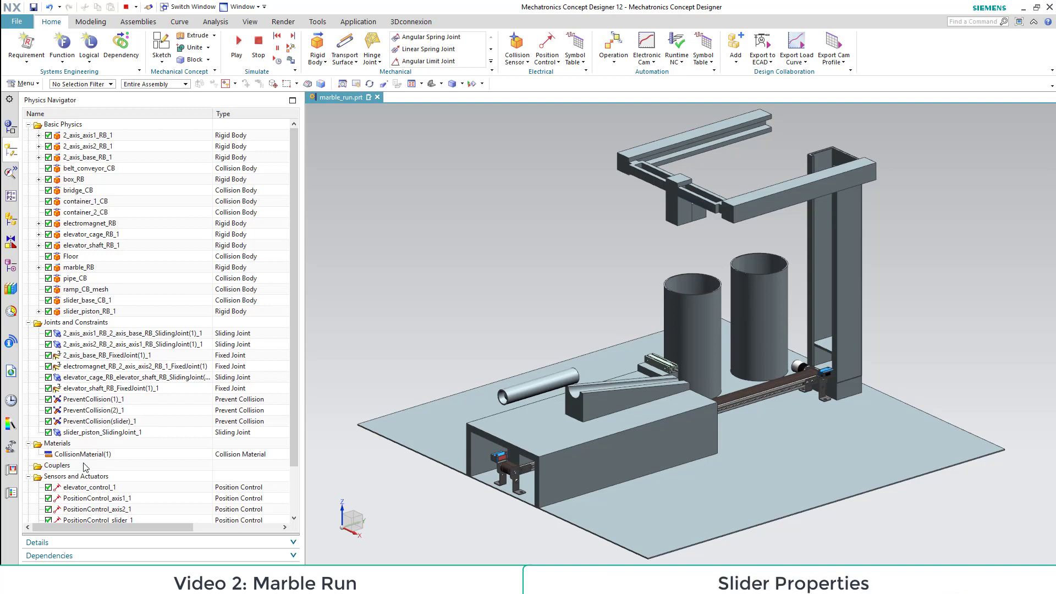
# Accept PositionControl_slider_1's settings after dismissing the Work Part Changed message
pyautogui.scroll(-1, 87, 473)
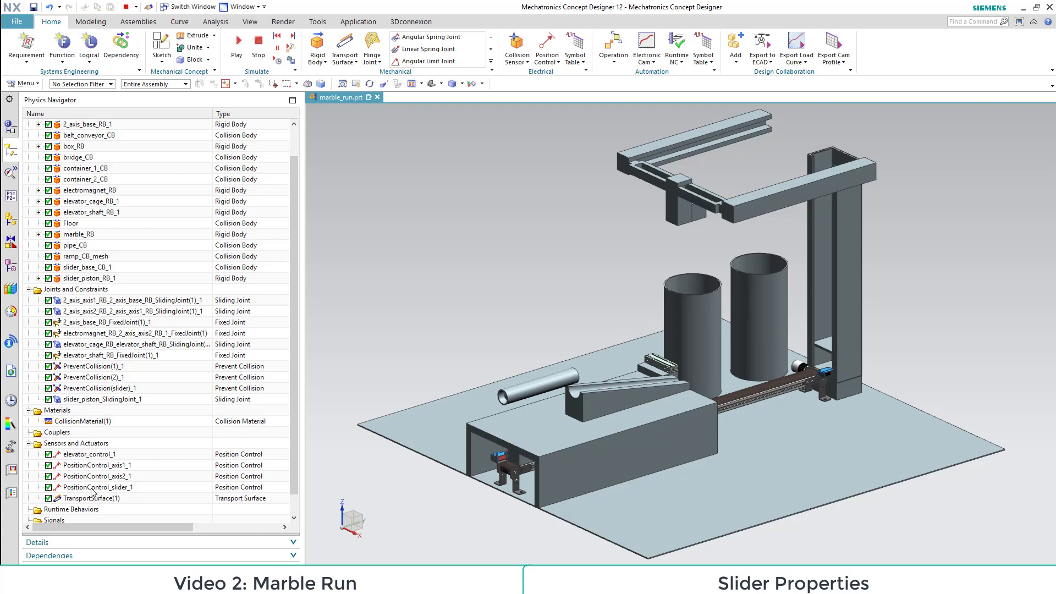
pyautogui.click(92, 488)
pyautogui.doubleClick(92, 488)
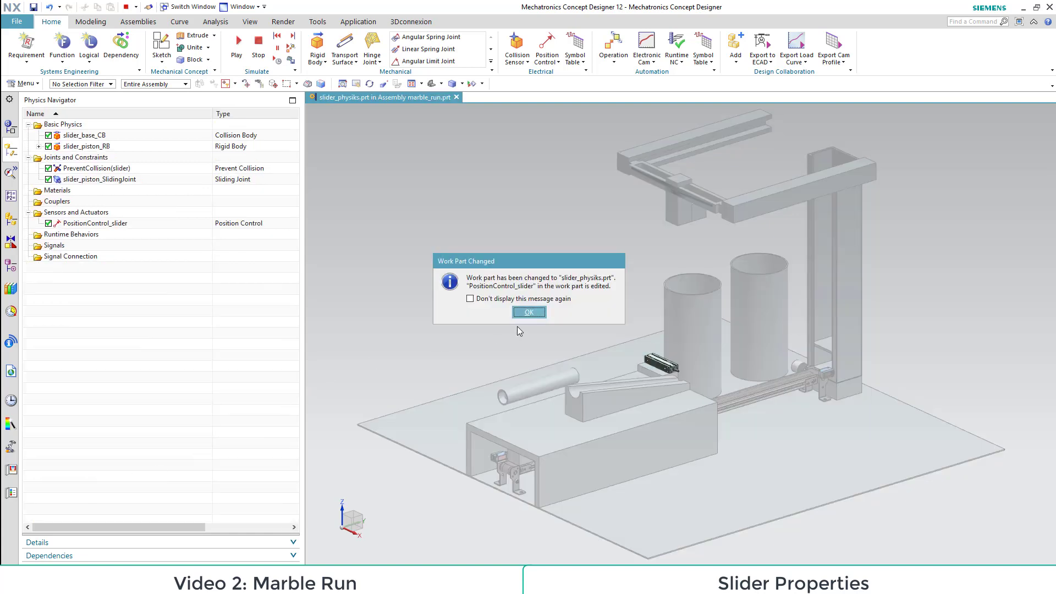
pyautogui.click(528, 312)
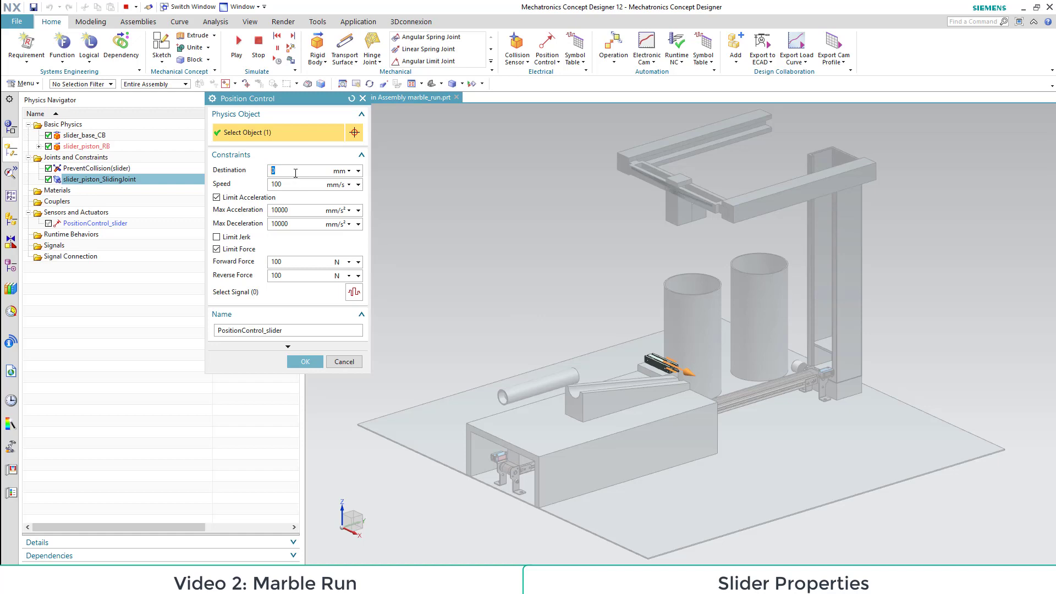
pyautogui.click(305, 362)
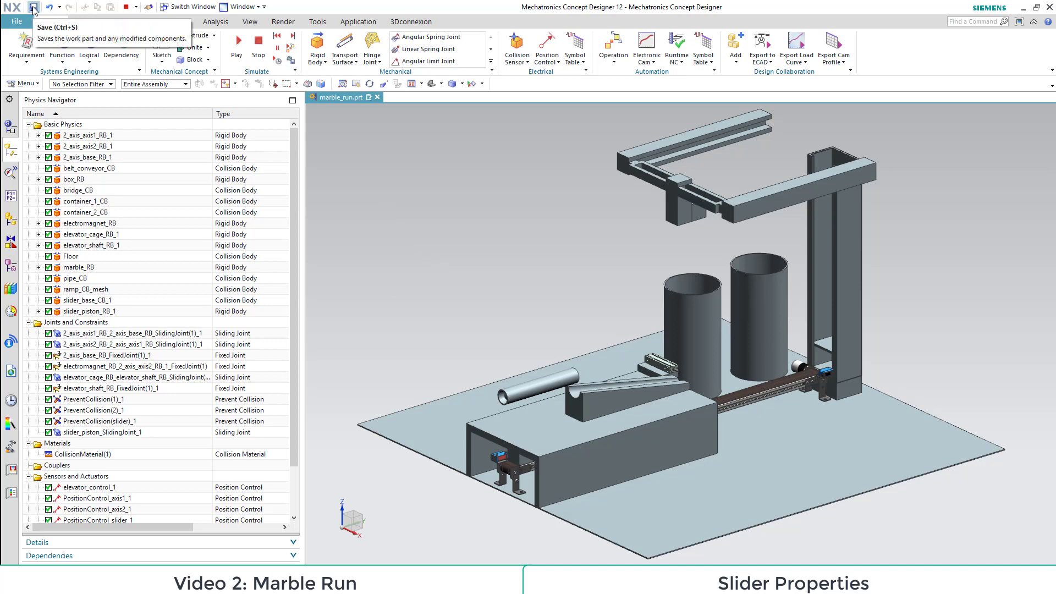
# Run and stop a test simulation, then save the part
pyautogui.click(236, 47)
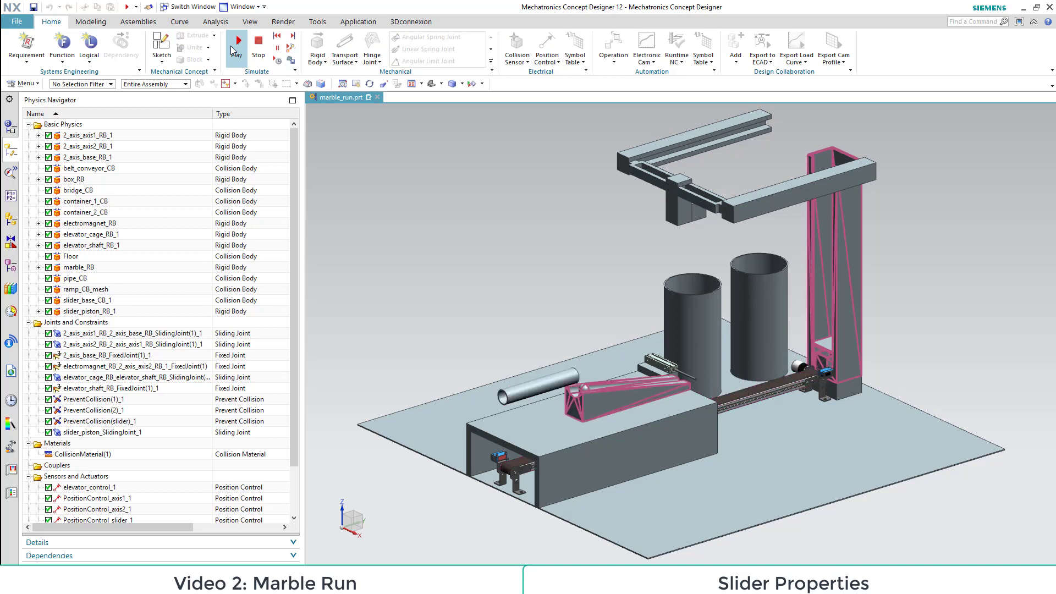
pyautogui.click(258, 44)
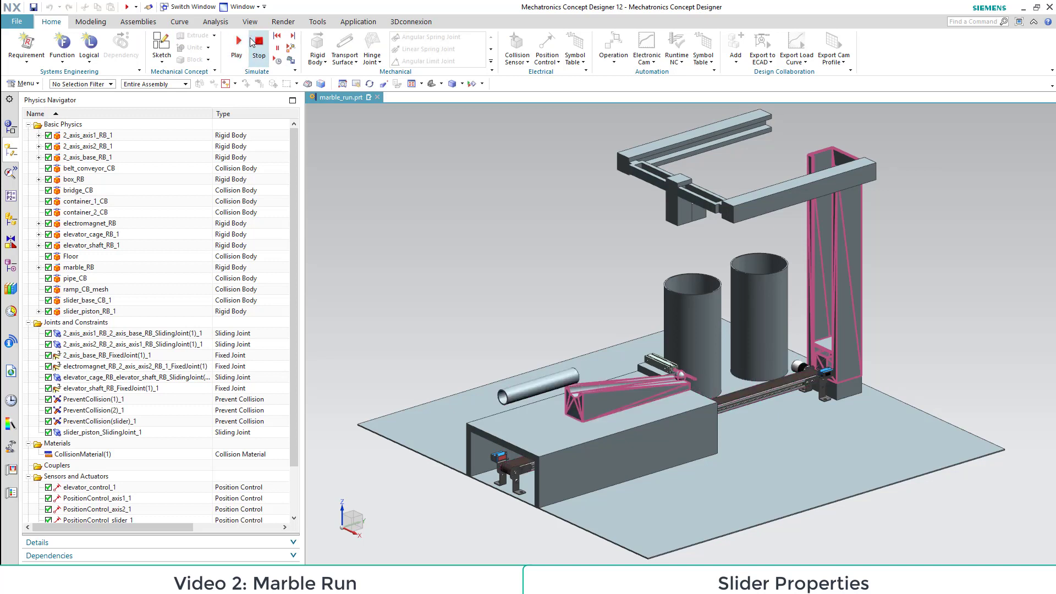
pyautogui.click(34, 7)
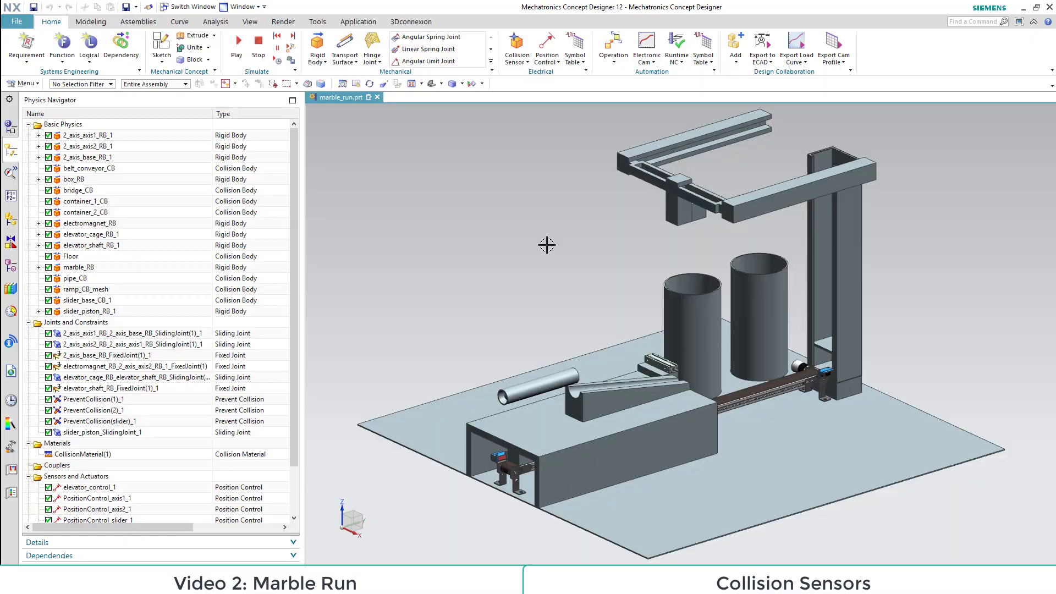
# Orbit the model and switch to the right-side orthographic view
pyautogui.moveTo(545, 250); pyautogui.dragTo(514, 254, button='middle')
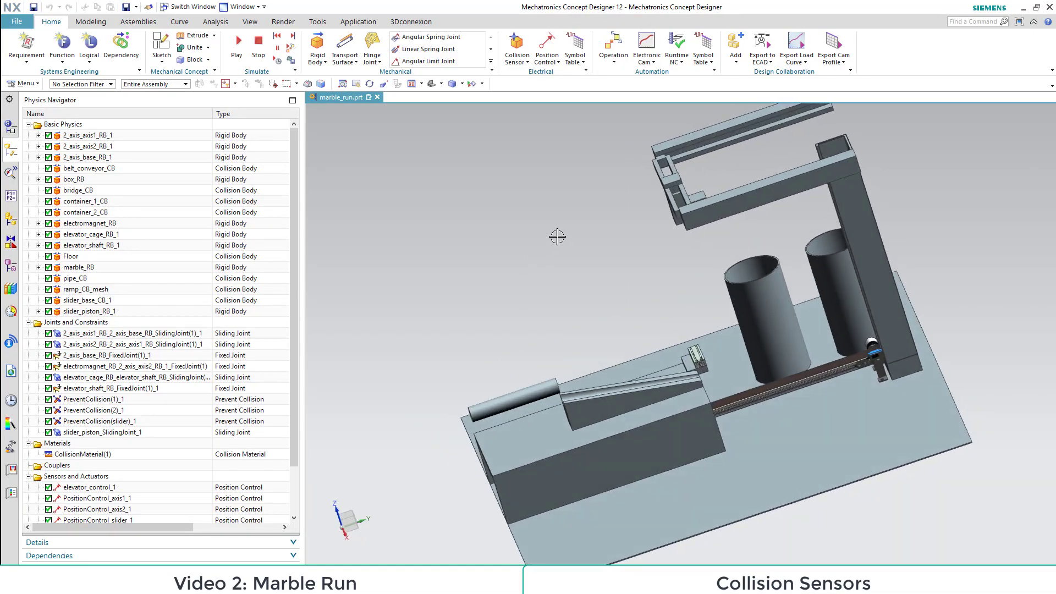
pyautogui.rightClick(511, 244)
pyautogui.hotkey('ctrl', 'alt', 'r')
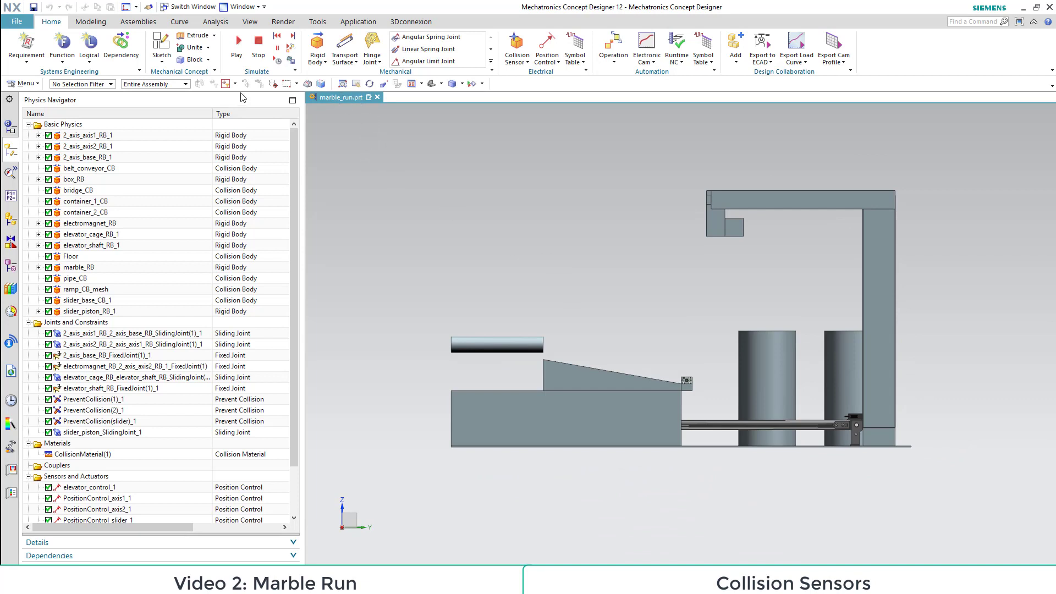
# Start a Two Points and Height block with its first corner at (400, 550, 80)
pyautogui.click(188, 61)
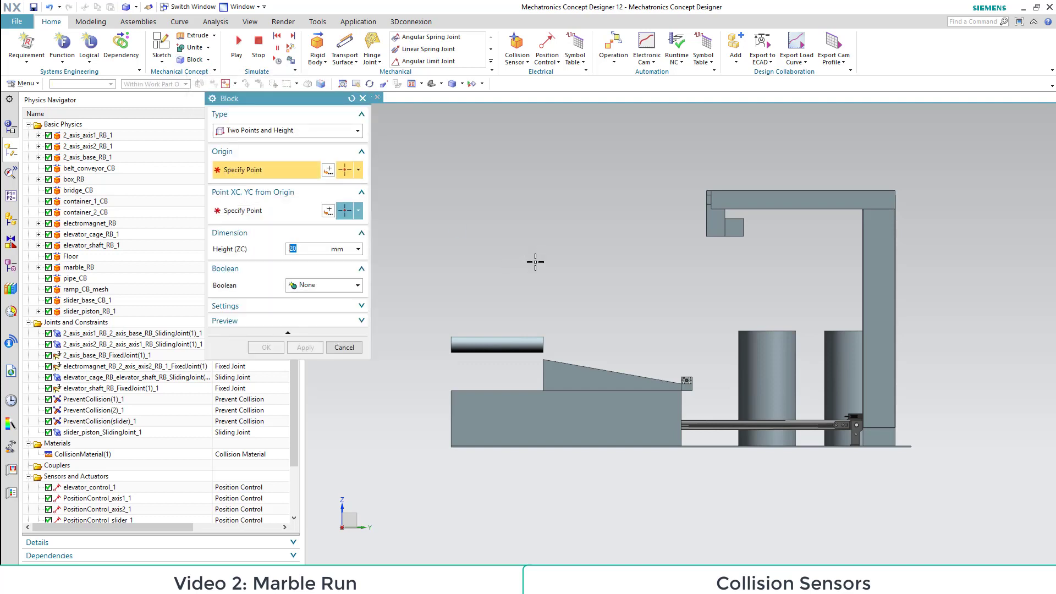
pyautogui.click(328, 170)
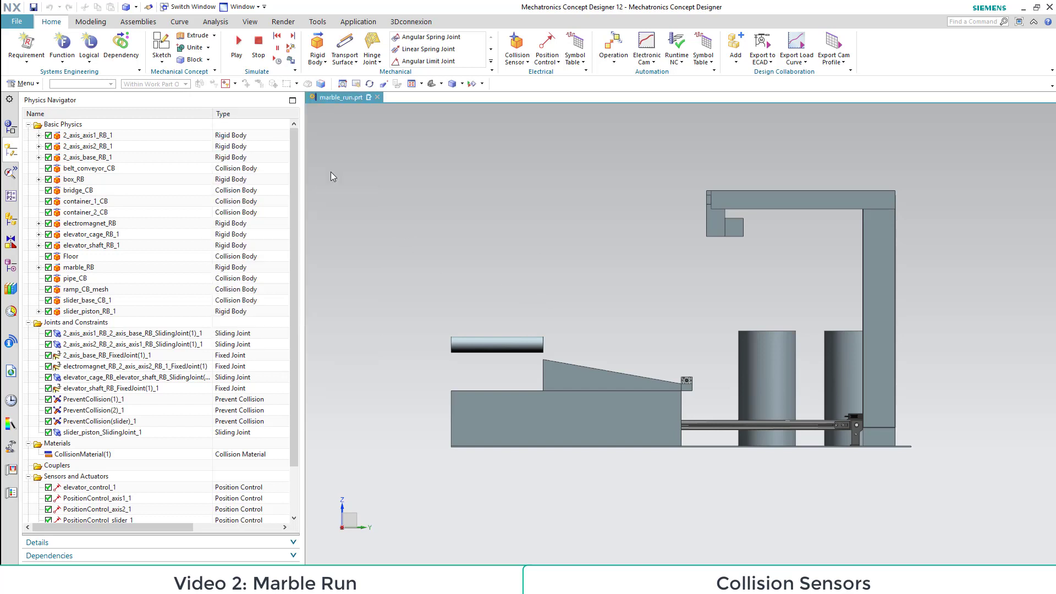
pyautogui.write('400')
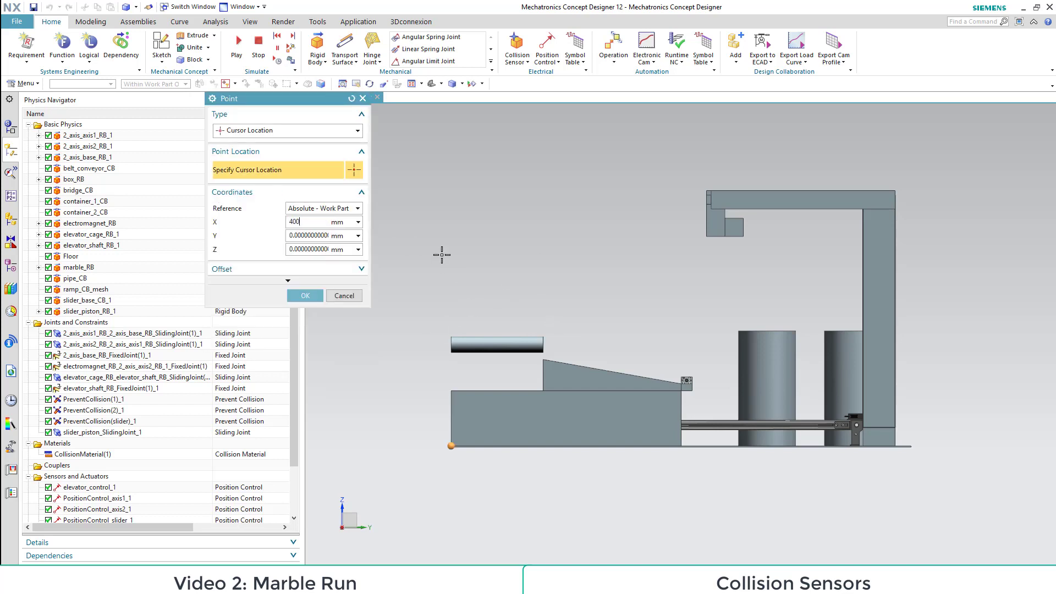
pyautogui.press('Tab')
pyautogui.write('500')
pyautogui.press('Return')
pyautogui.press('Tab')
pyautogui.write('80')
pyautogui.press('Return')
pyautogui.doubleClick(306, 235)
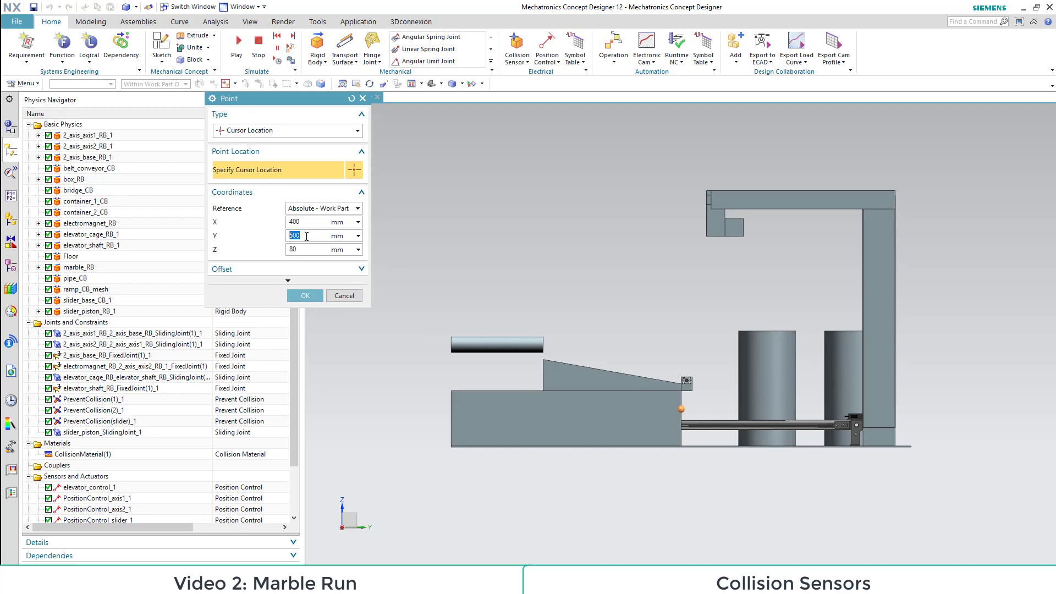
pyautogui.write('550')
pyautogui.press('Return')
pyautogui.click(302, 221)
pyautogui.moveTo(531, 277); pyautogui.dragTo(531, 324, button='middle')
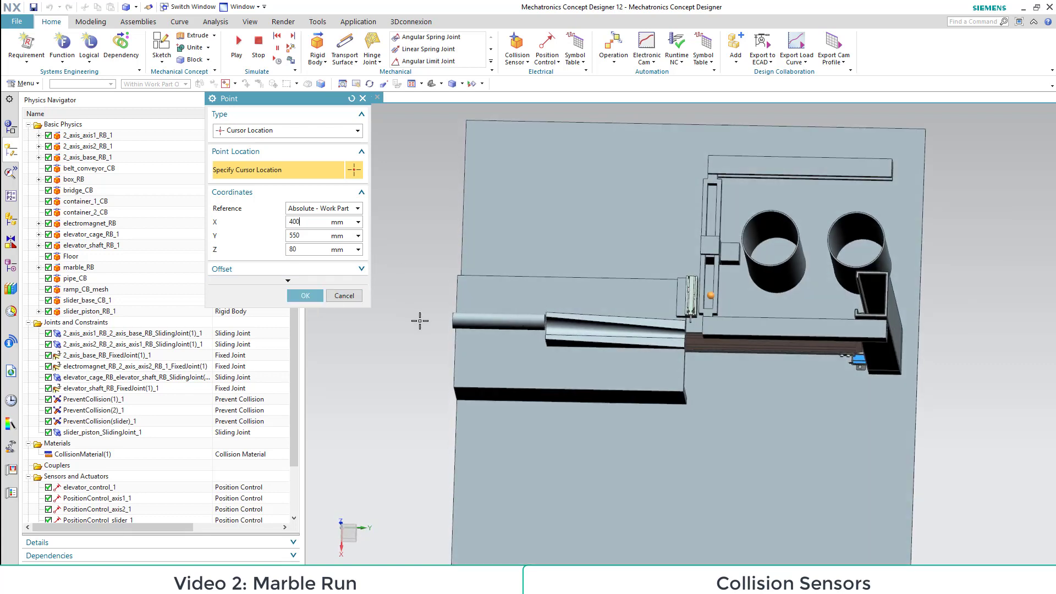
pyautogui.click(303, 297)
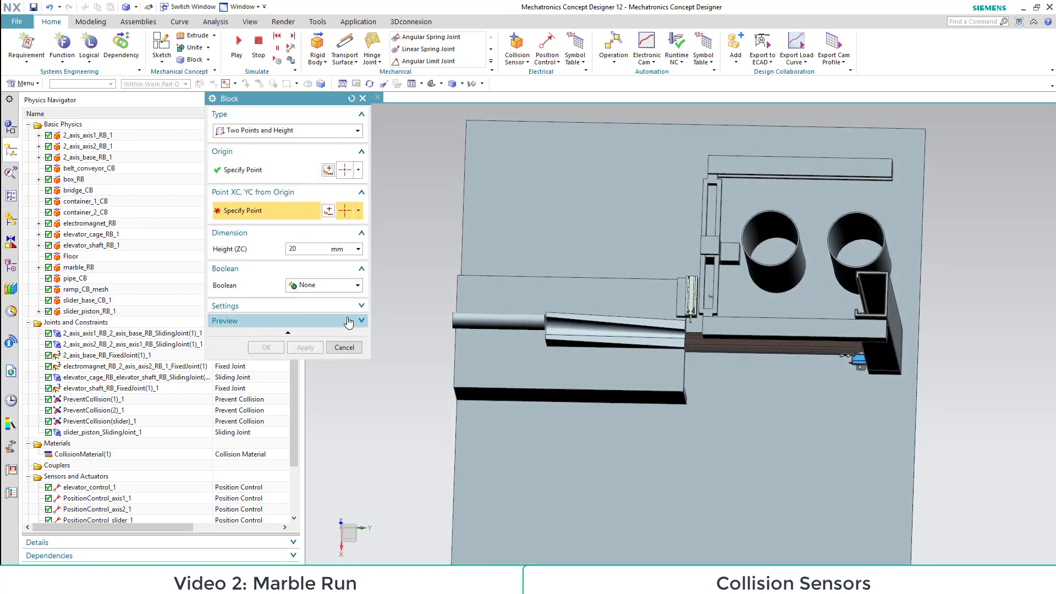
# Set the second corner to (550, 550, 80) and create the 30 mm-high block
pyautogui.click(345, 211)
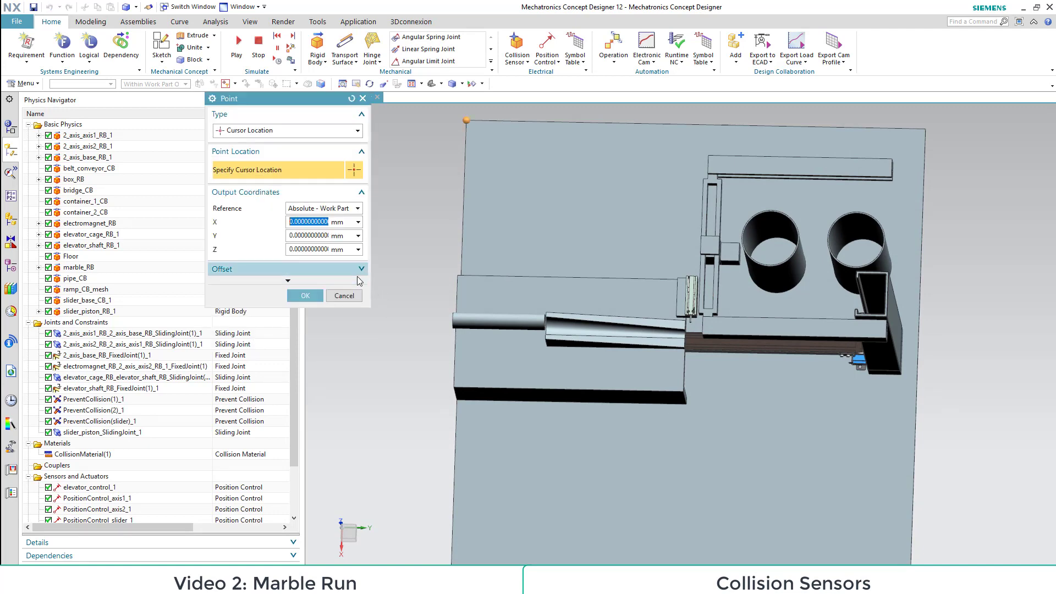
pyautogui.write('550')
pyautogui.press('Tab')
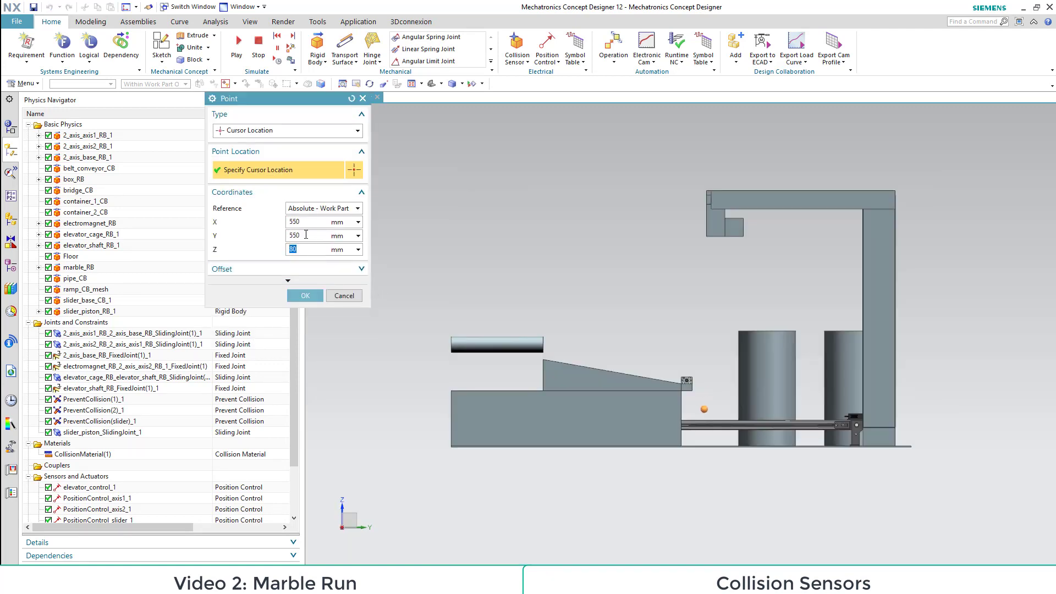
pyautogui.click(306, 234)
pyautogui.click(305, 295)
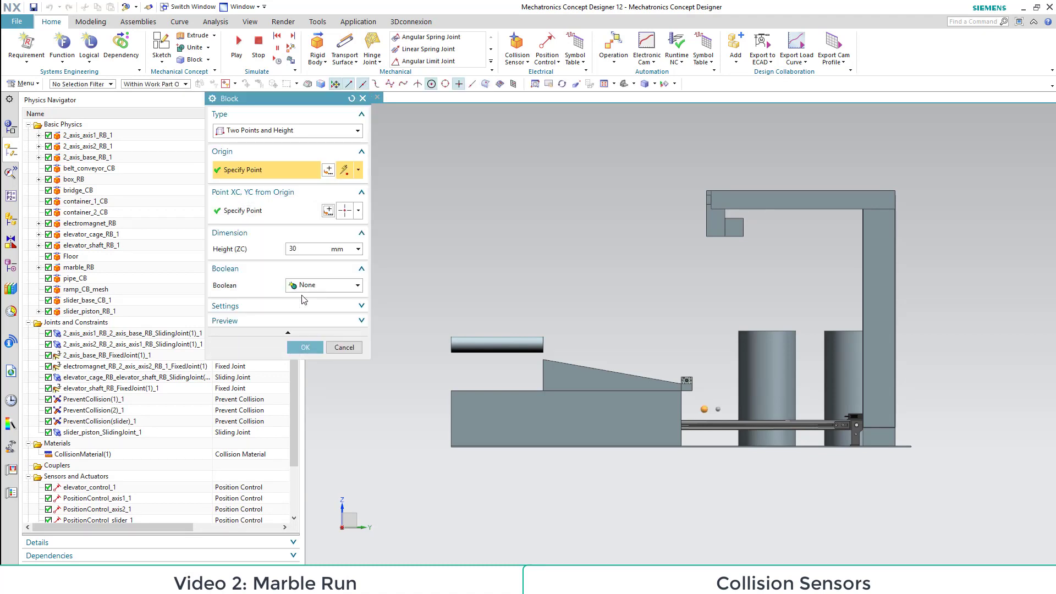
pyautogui.click(305, 347)
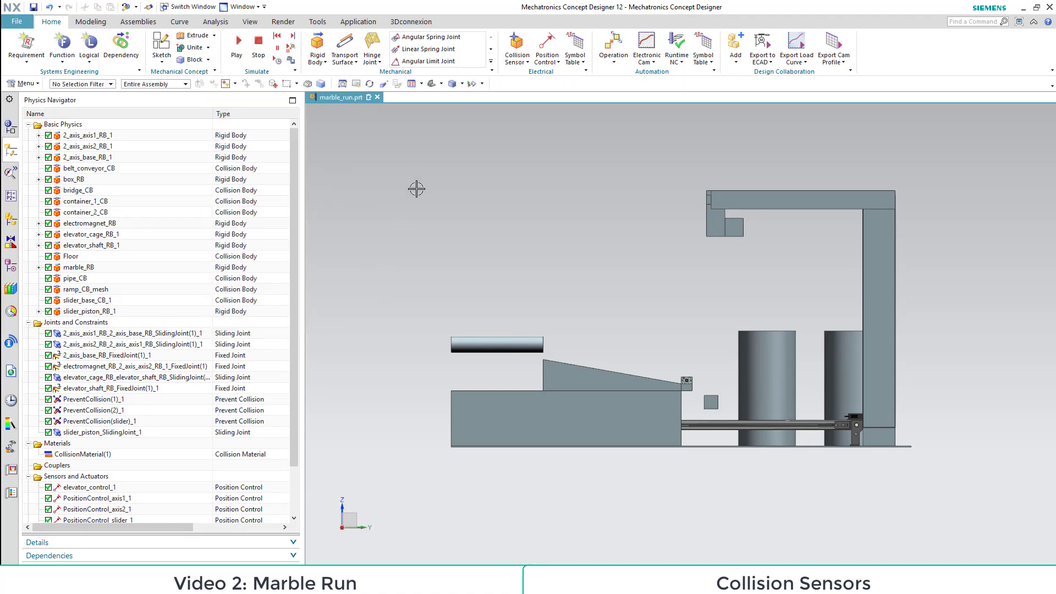
# Make the small block a collision sensor named CollisionSensor(box_position)
pyautogui.click(709, 396)
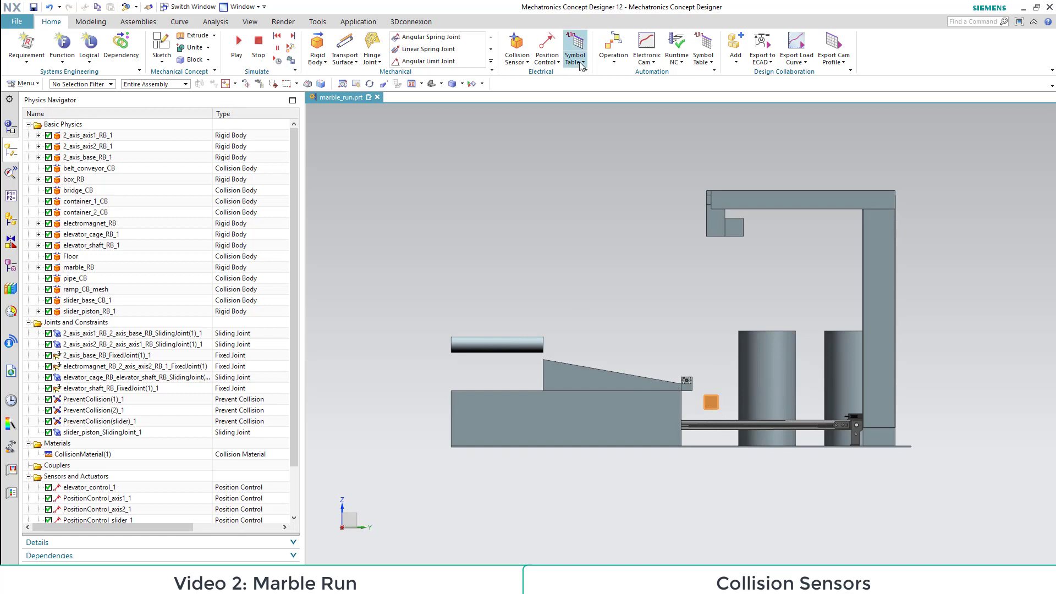
pyautogui.click(517, 44)
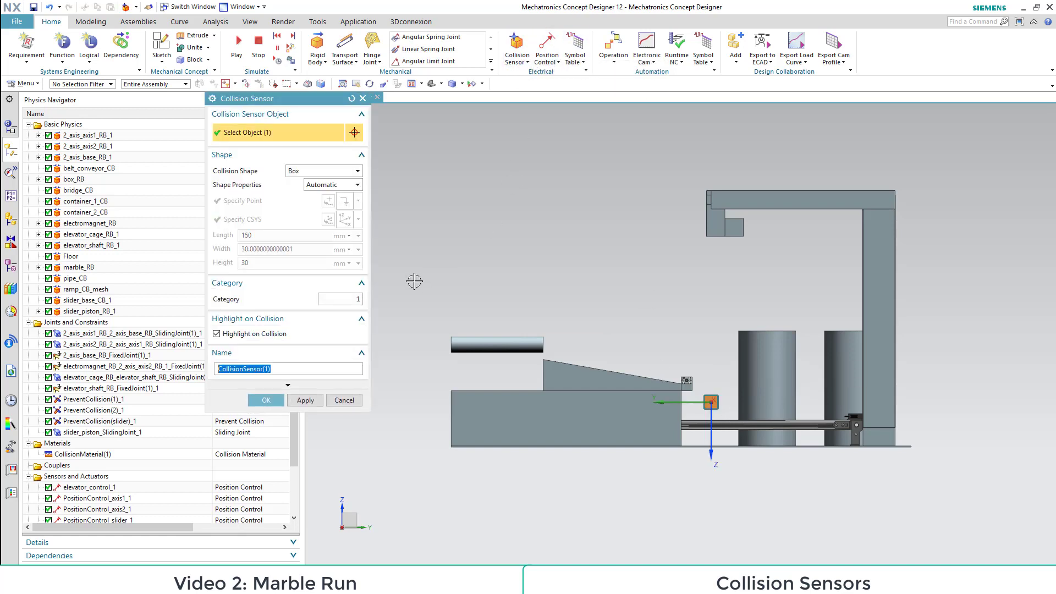
pyautogui.write('CollisionSensor(box_position)')
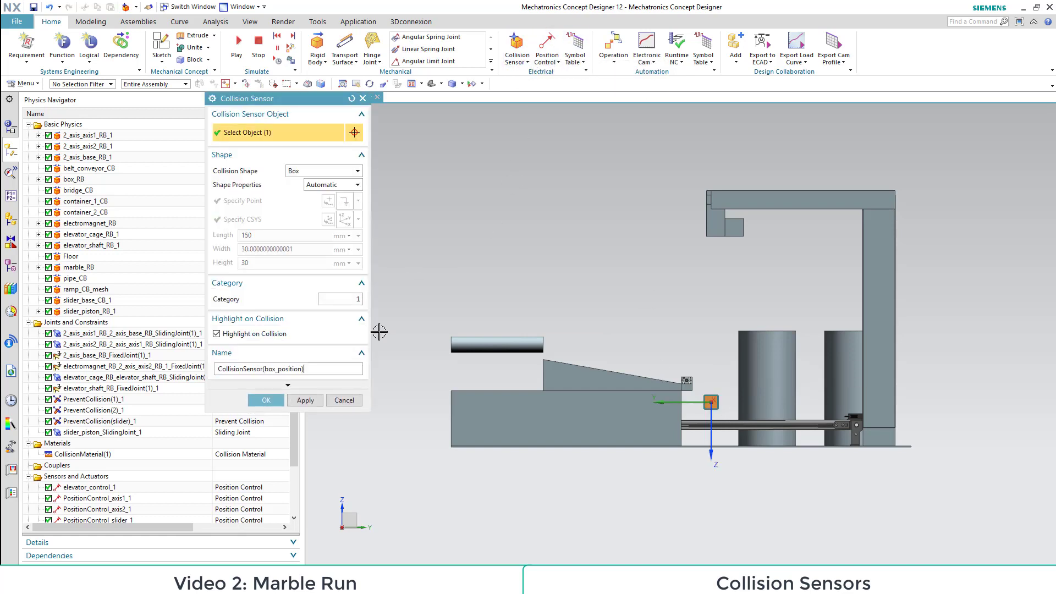
pyautogui.click(266, 400)
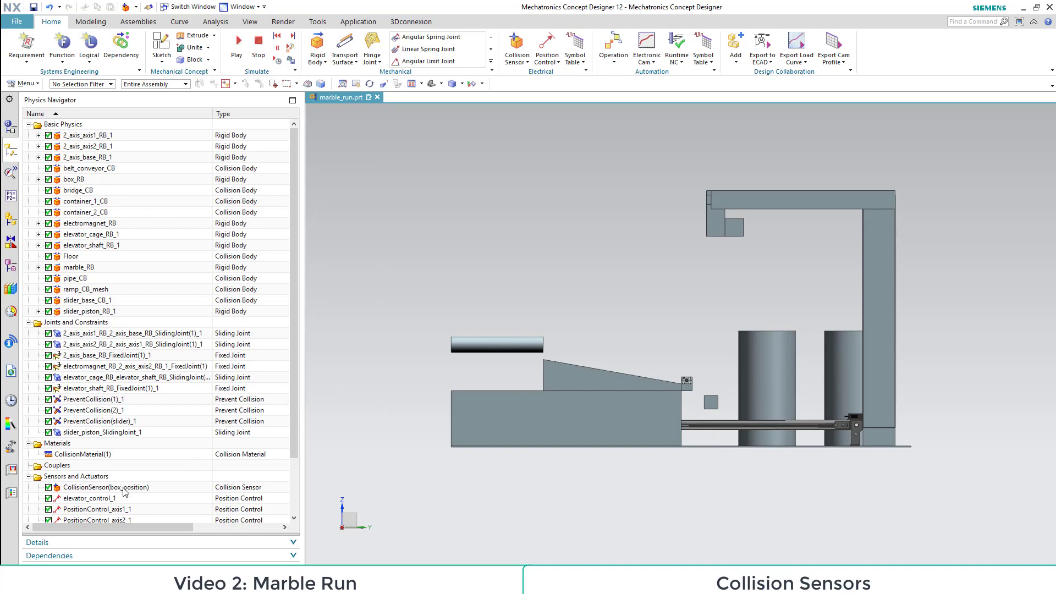
# Give Block (5) a green feature colour from the Part Navigator
pyautogui.click(11, 266)
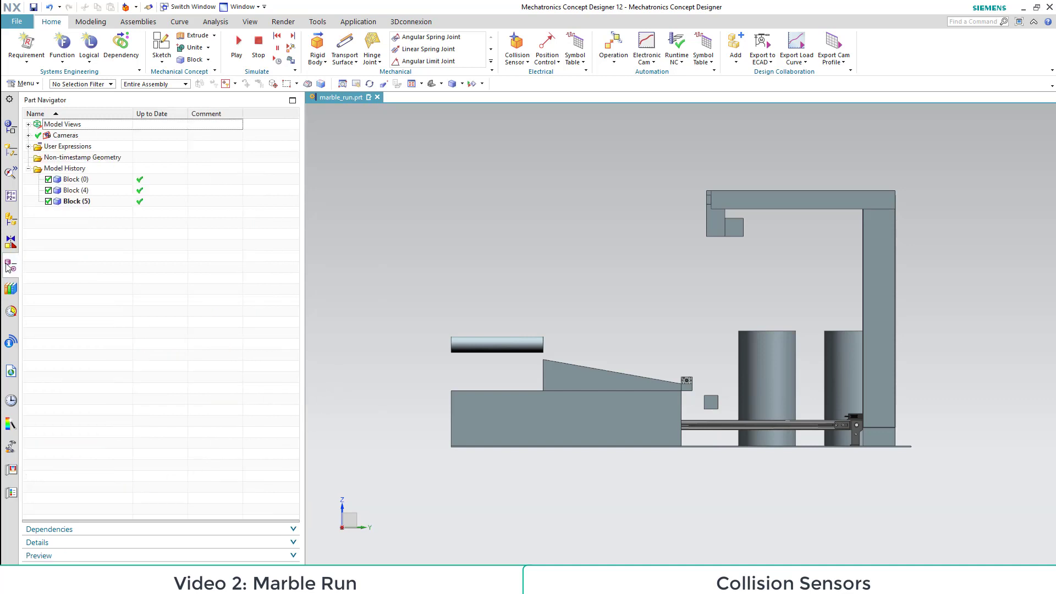
pyautogui.rightClick(76, 203)
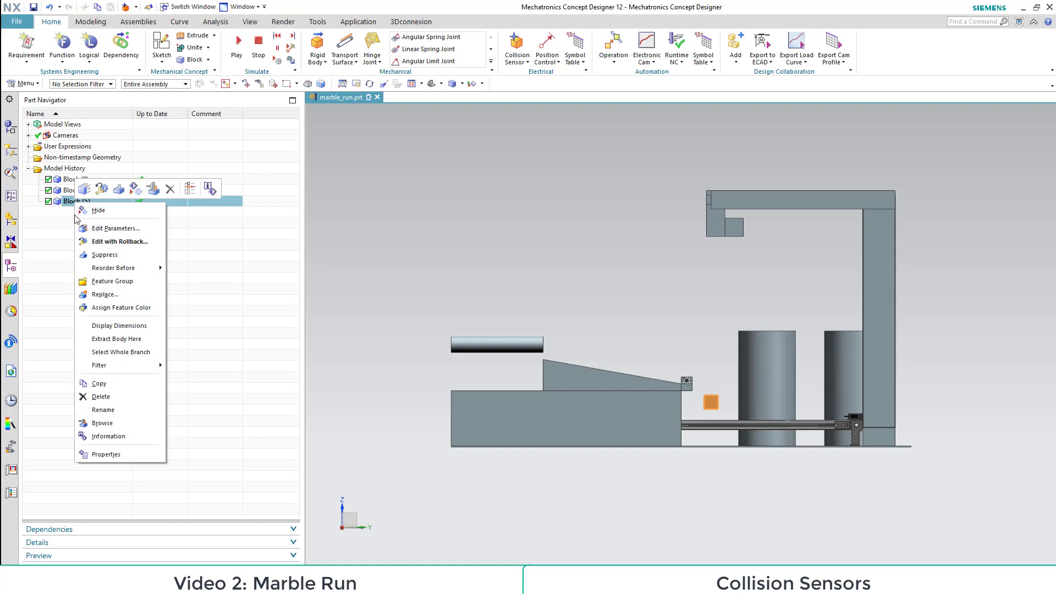
pyautogui.click(118, 308)
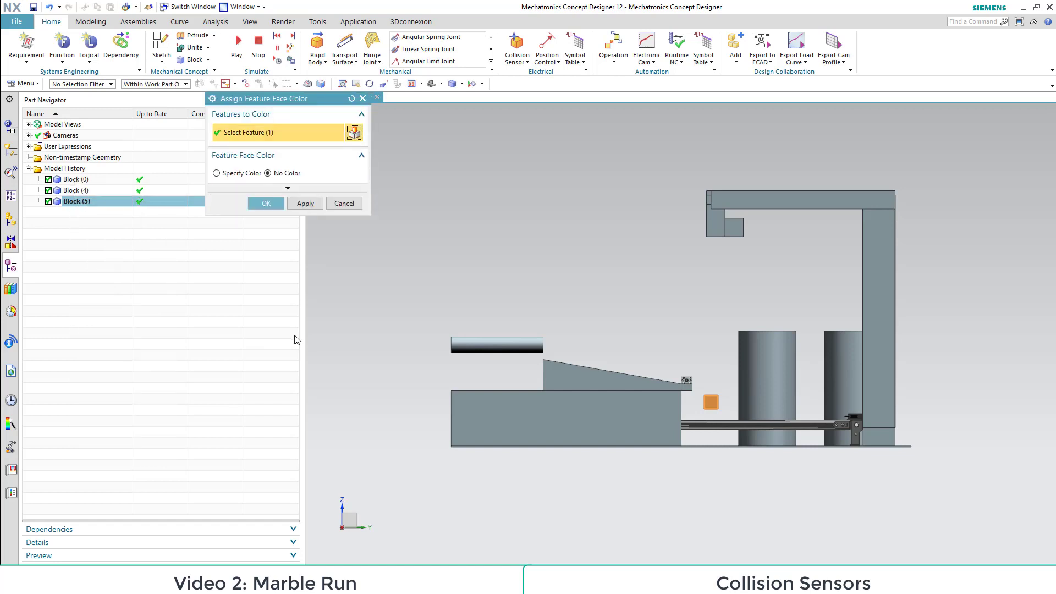
pyautogui.click(217, 173)
pyautogui.click(338, 183)
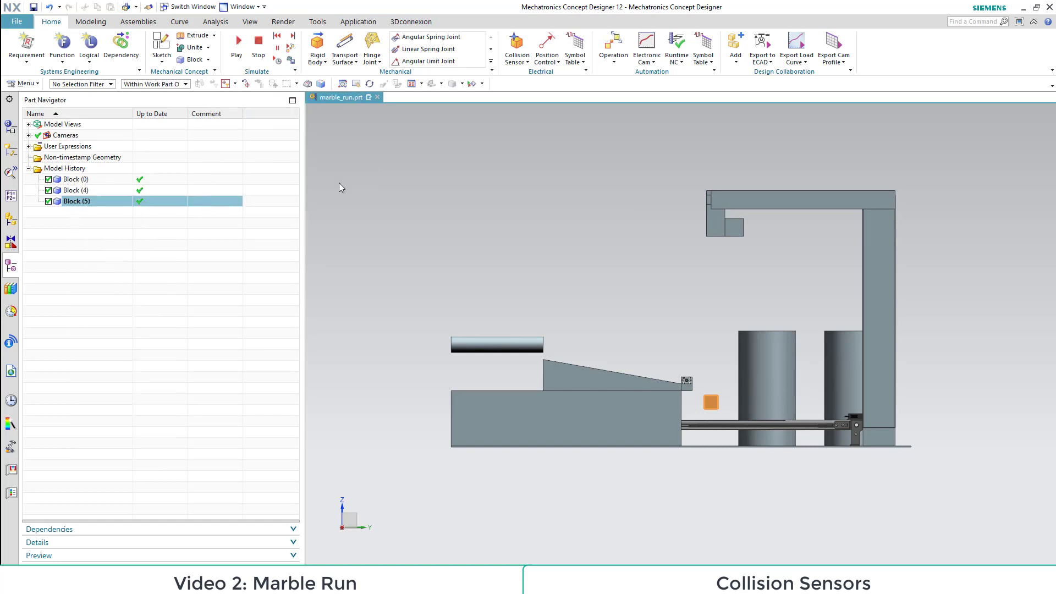
pyautogui.click(304, 257)
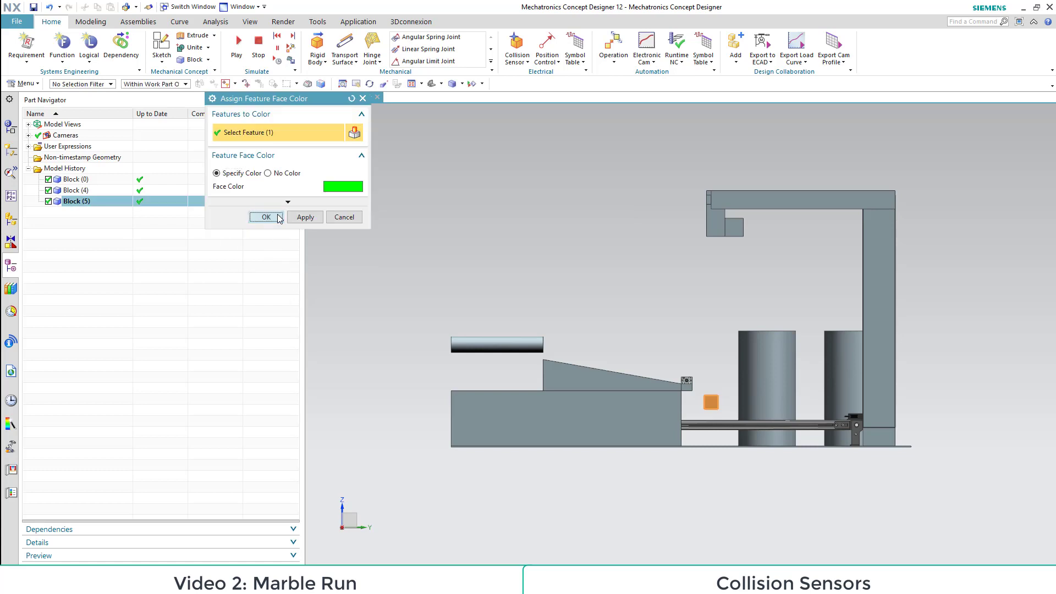
pyautogui.click(266, 217)
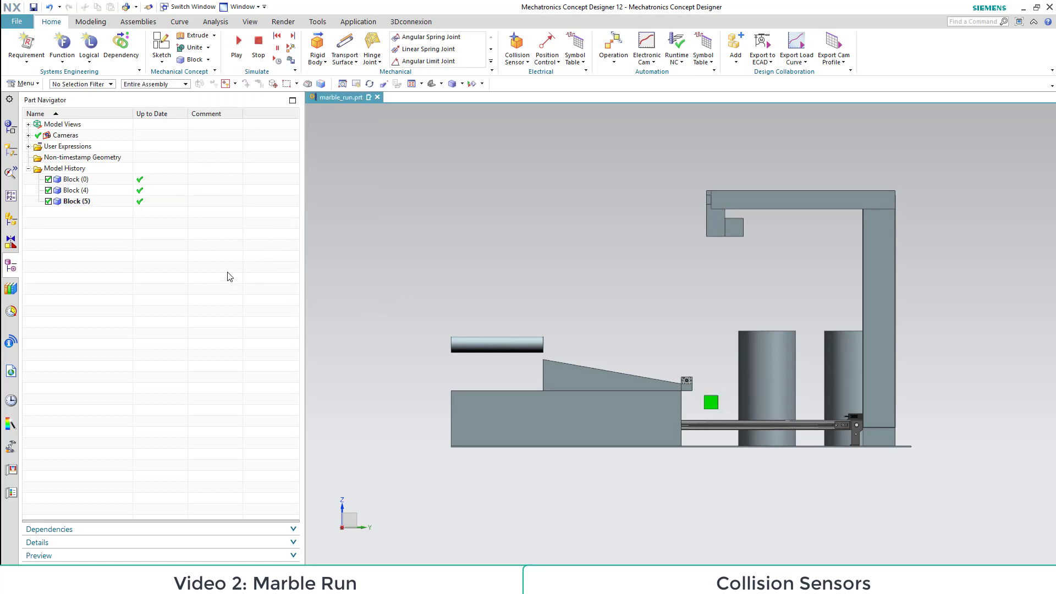
# Add CollisionSensor(box_position) to the runtime inspector
pyautogui.click(11, 173)
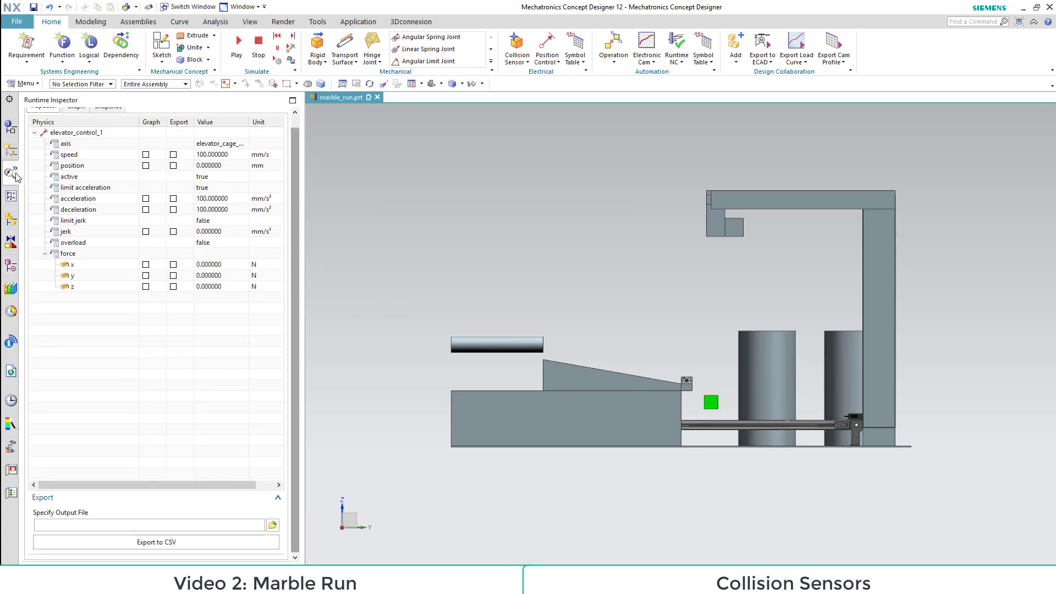
pyautogui.scroll(1, 47, 172)
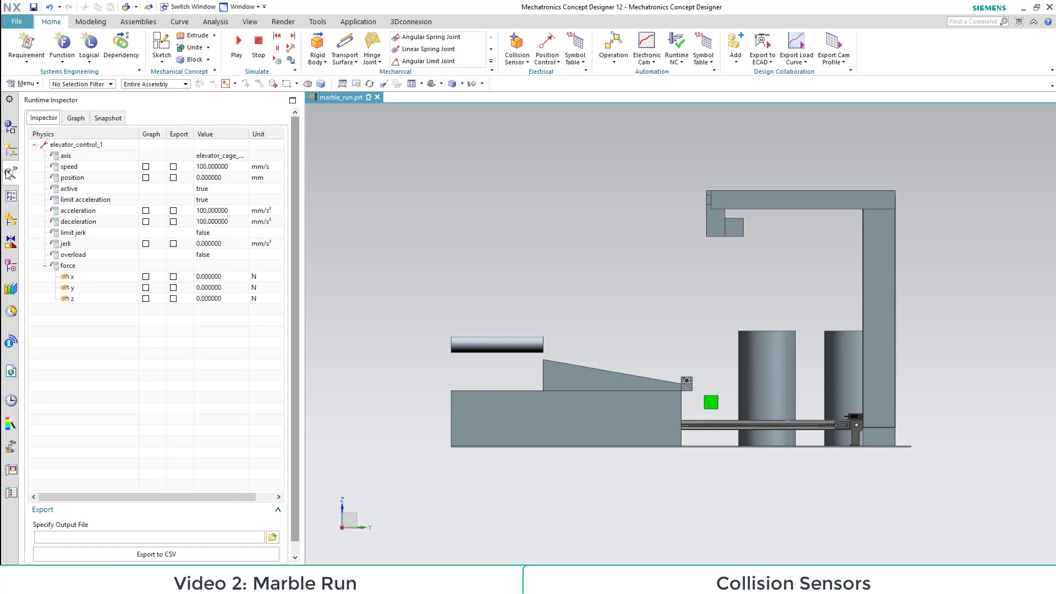
pyautogui.click(11, 150)
pyautogui.scroll(-2, 98, 457)
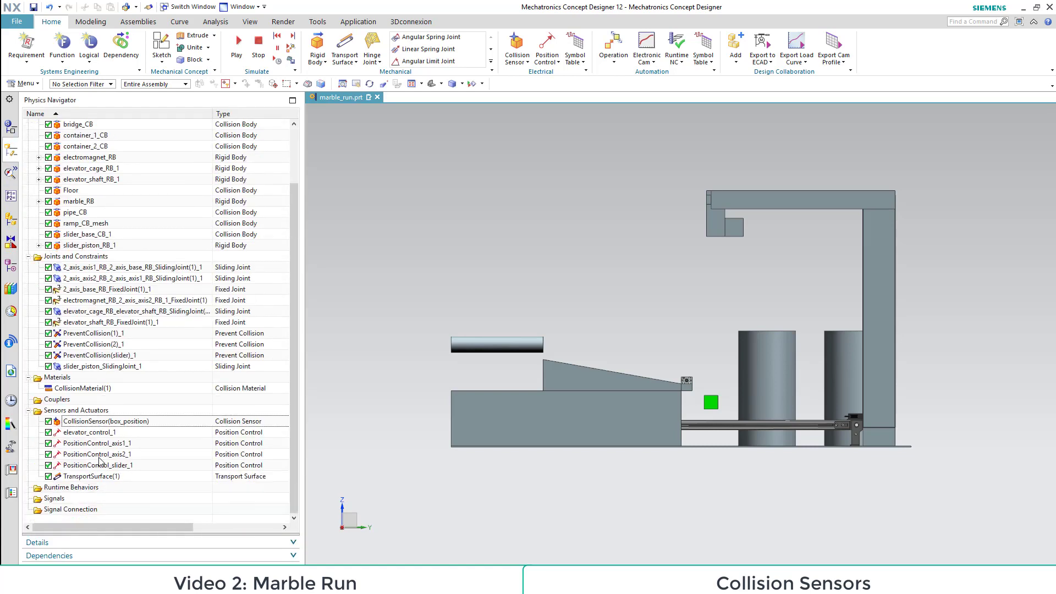
pyautogui.rightClick(104, 426)
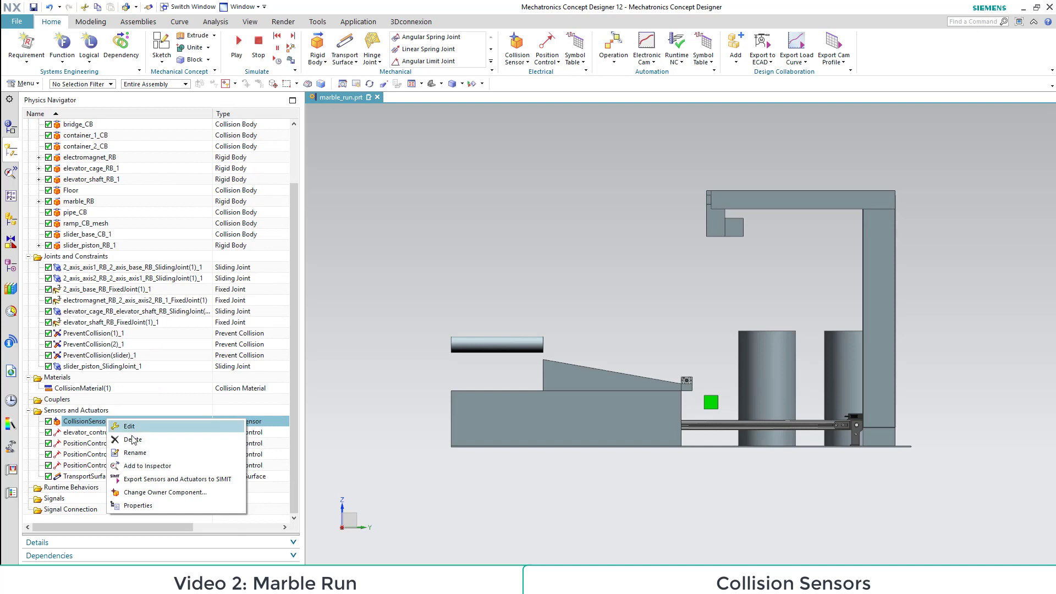
pyautogui.click(153, 466)
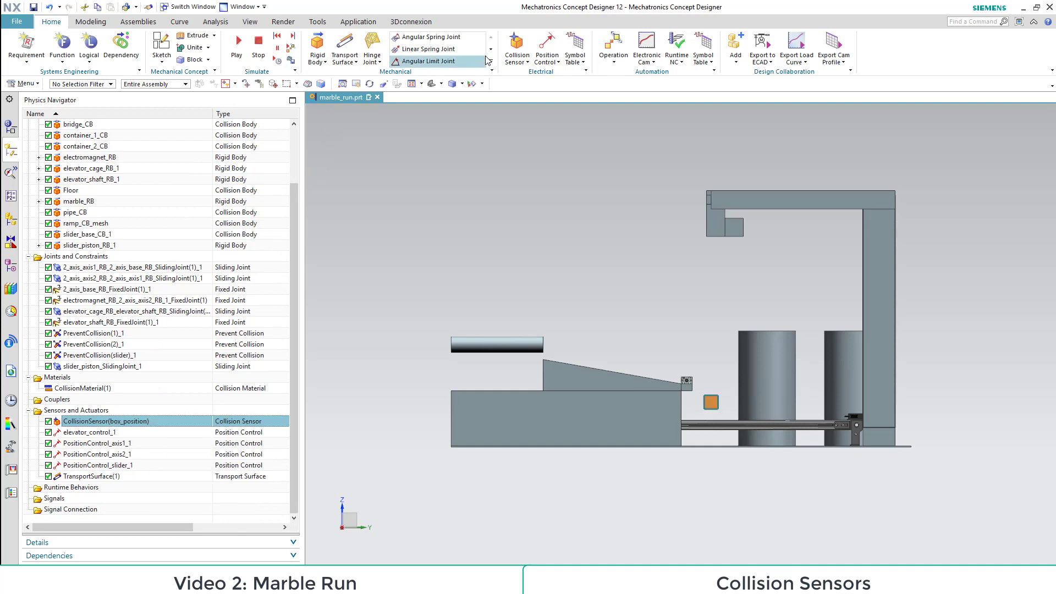
# Run the simulation at 0.1 time scale, watch the inspector values, then stop it
pyautogui.click(290, 61)
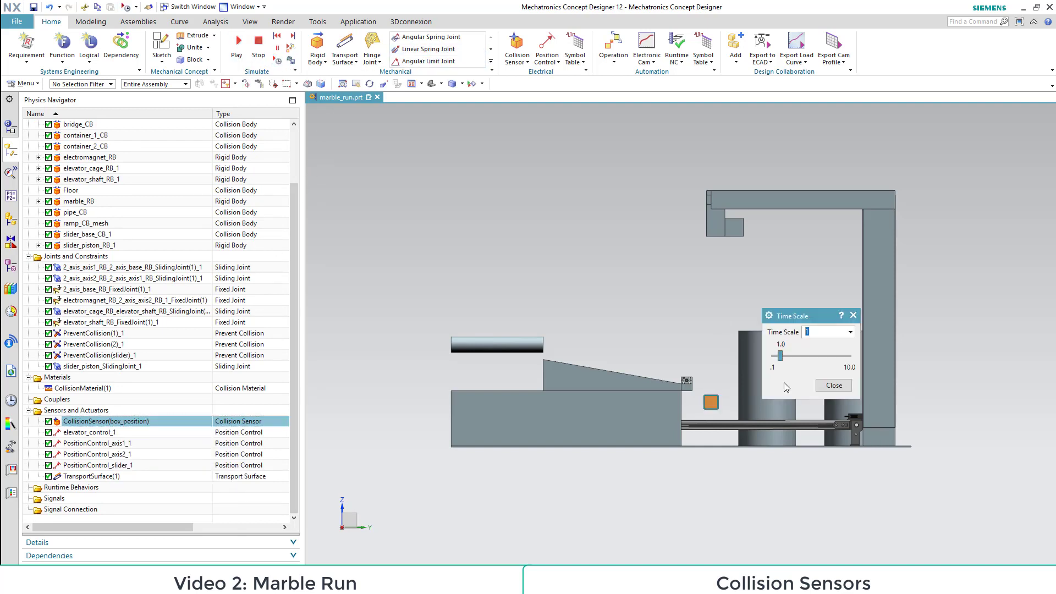
pyautogui.moveTo(780, 356); pyautogui.dragTo(749, 366)
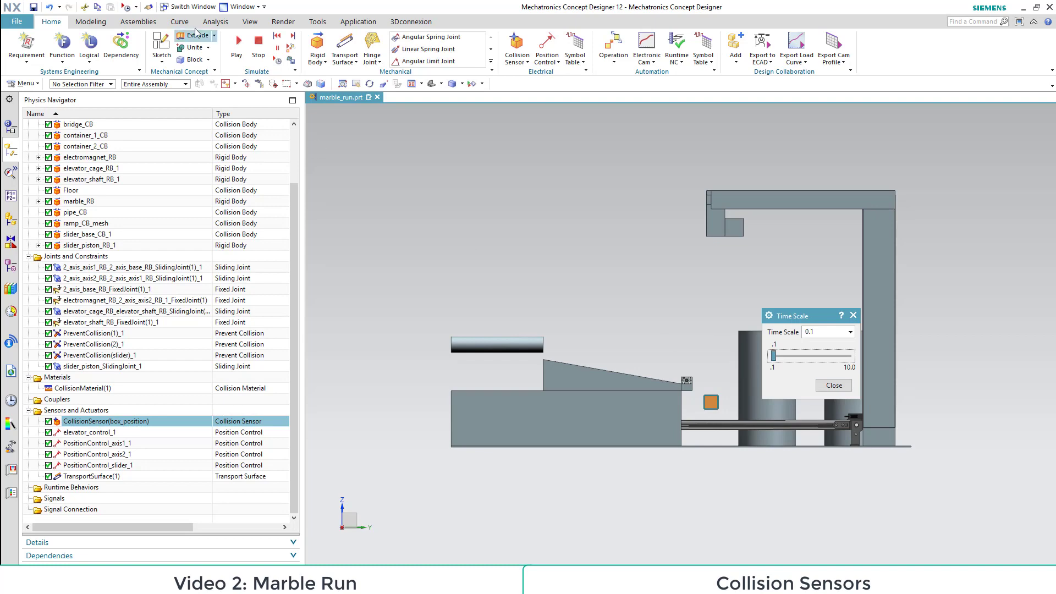
pyautogui.click(237, 43)
pyautogui.click(15, 175)
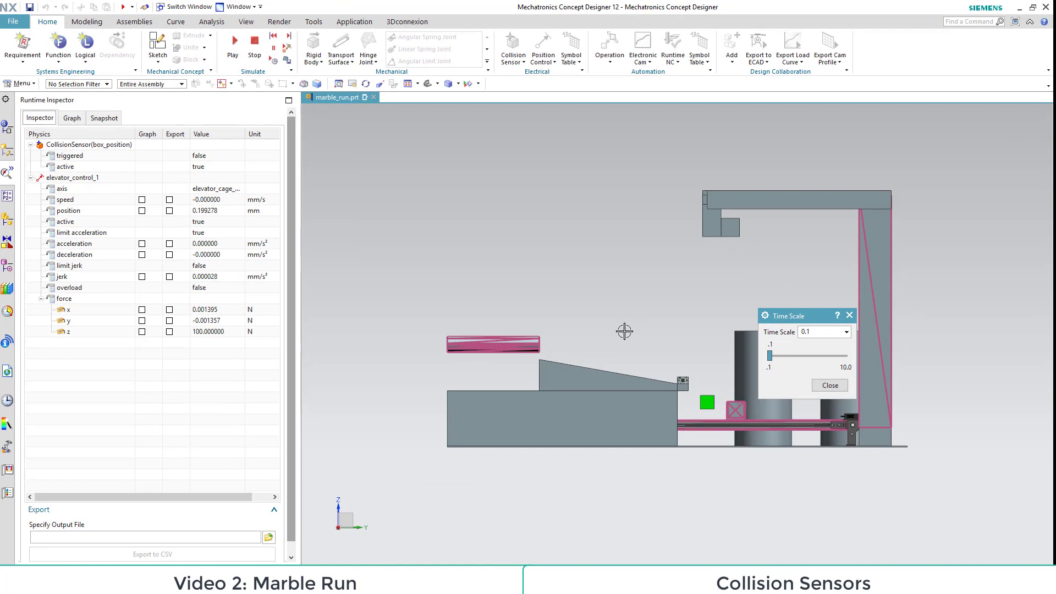
pyautogui.click(830, 386)
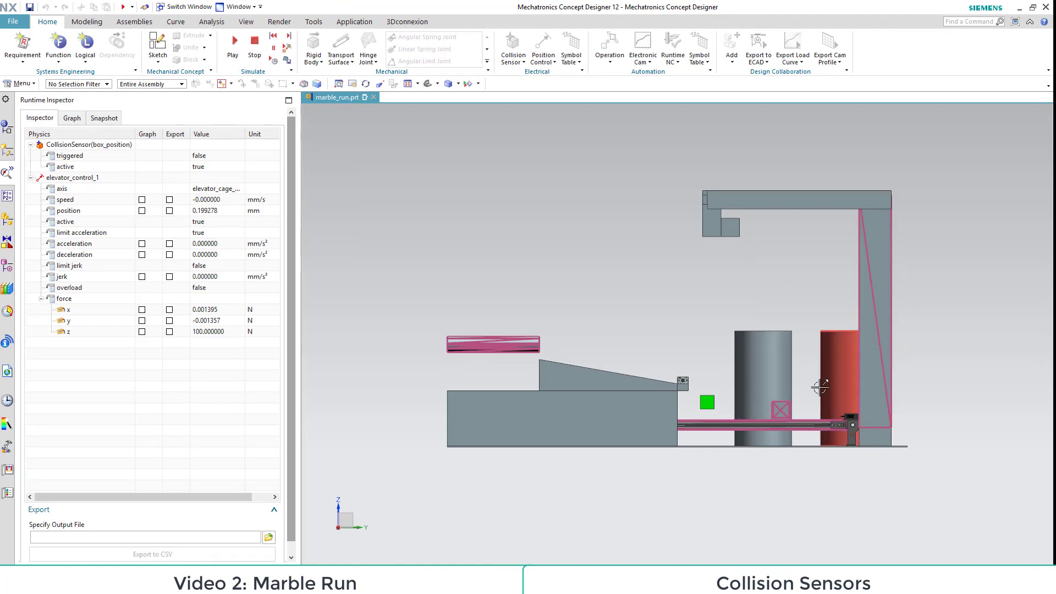
pyautogui.click(256, 42)
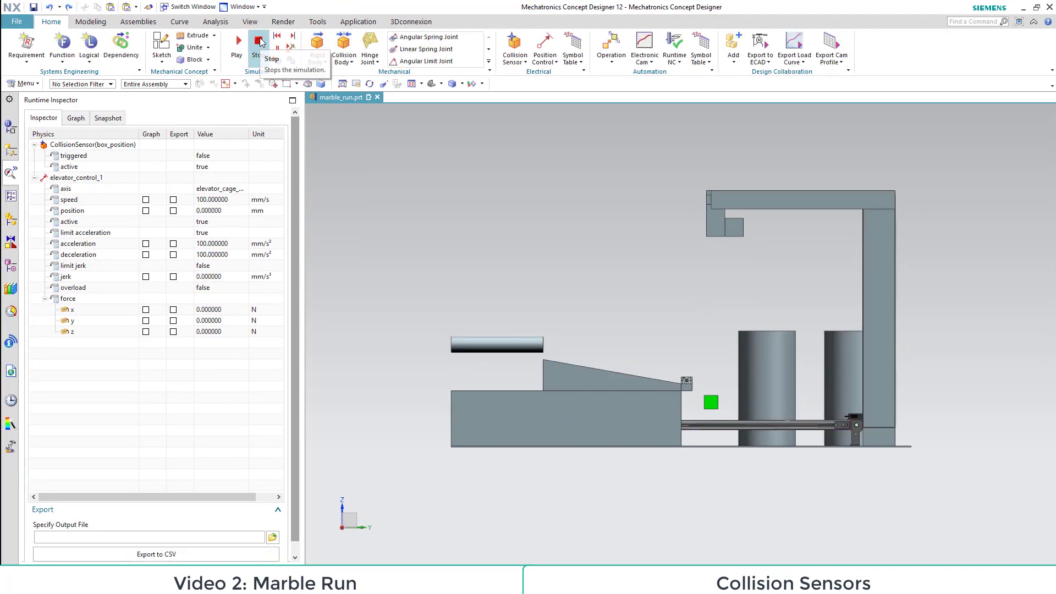
# Copy Block (5) in the model history and paste it as Block (6)
pyautogui.click(711, 402)
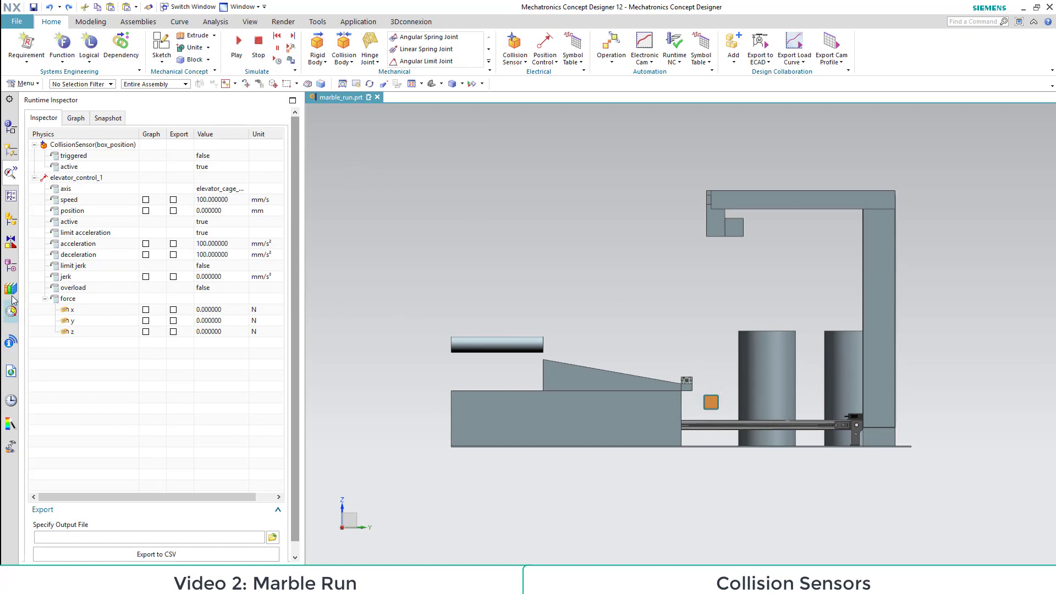
pyautogui.click(12, 268)
pyautogui.click(83, 192)
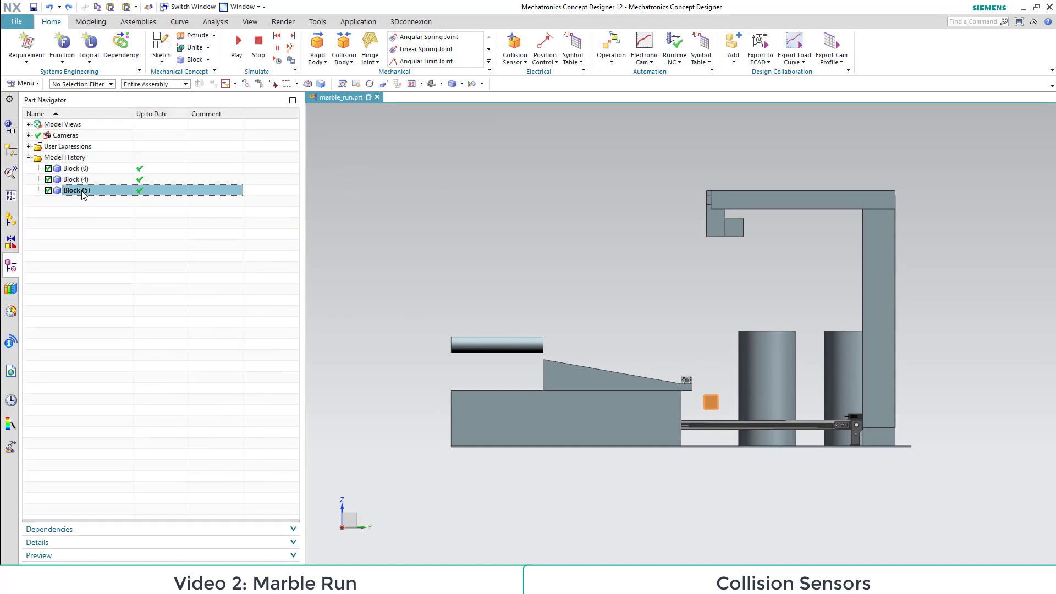
pyautogui.rightClick(82, 190)
pyautogui.click(107, 339)
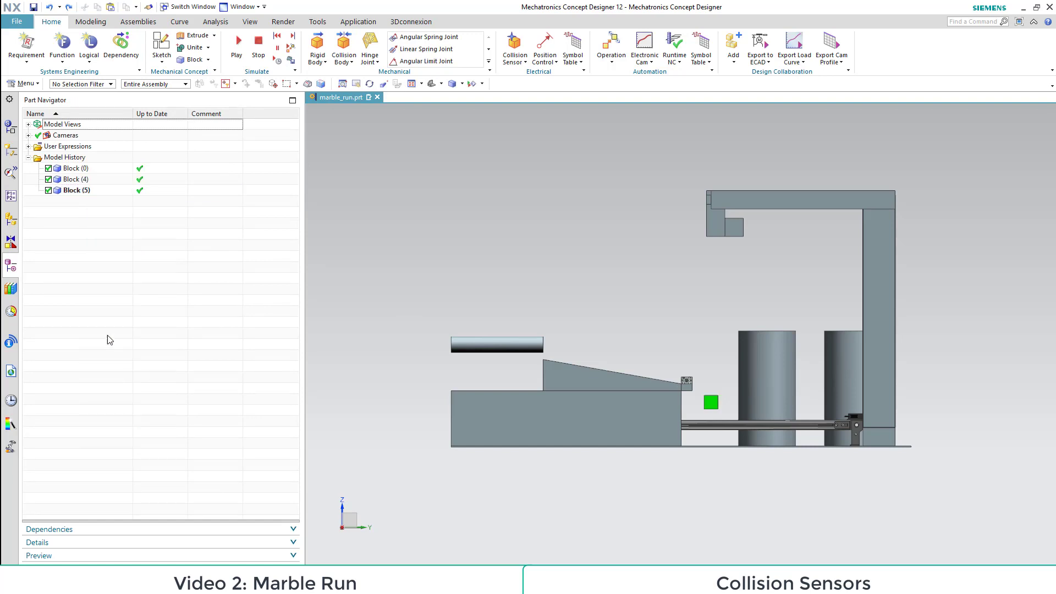
pyautogui.rightClick(100, 265)
pyautogui.click(151, 401)
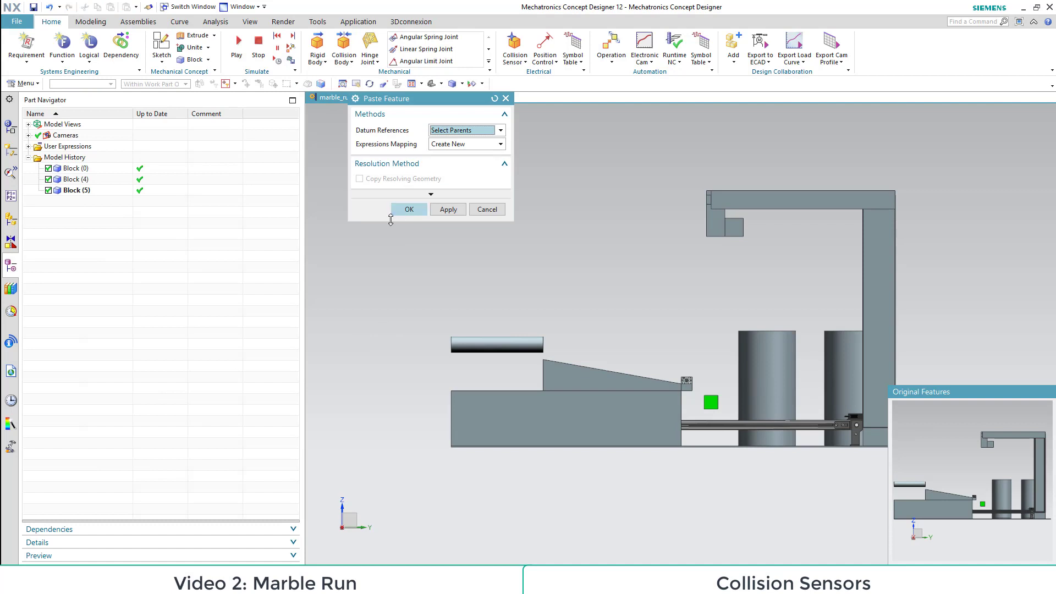
pyautogui.click(399, 214)
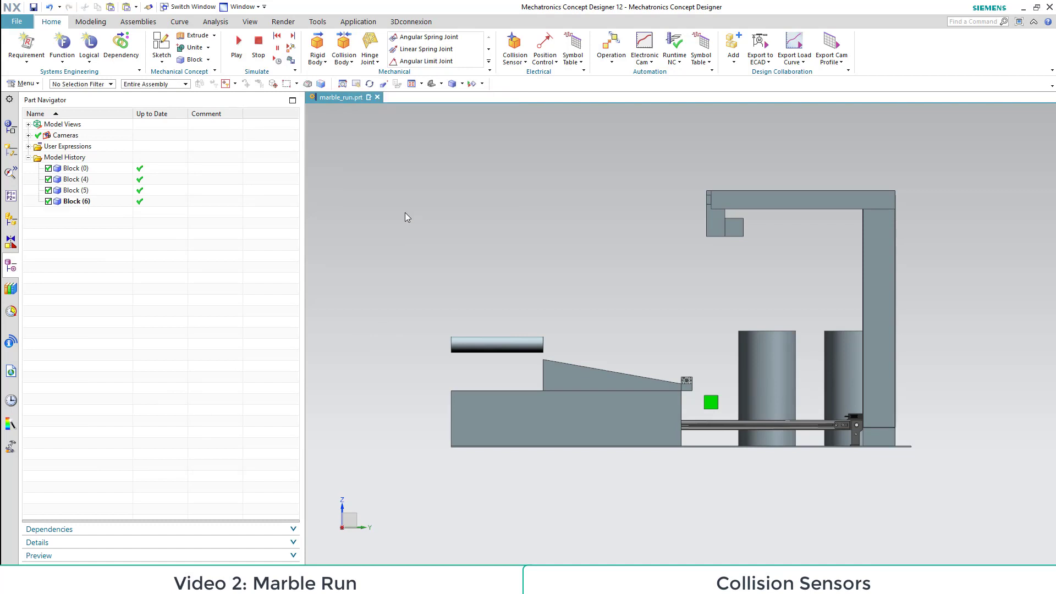
# Move Block (6) right along YC to Y 875, beside the right-hand cylinder
pyautogui.click(317, 22)
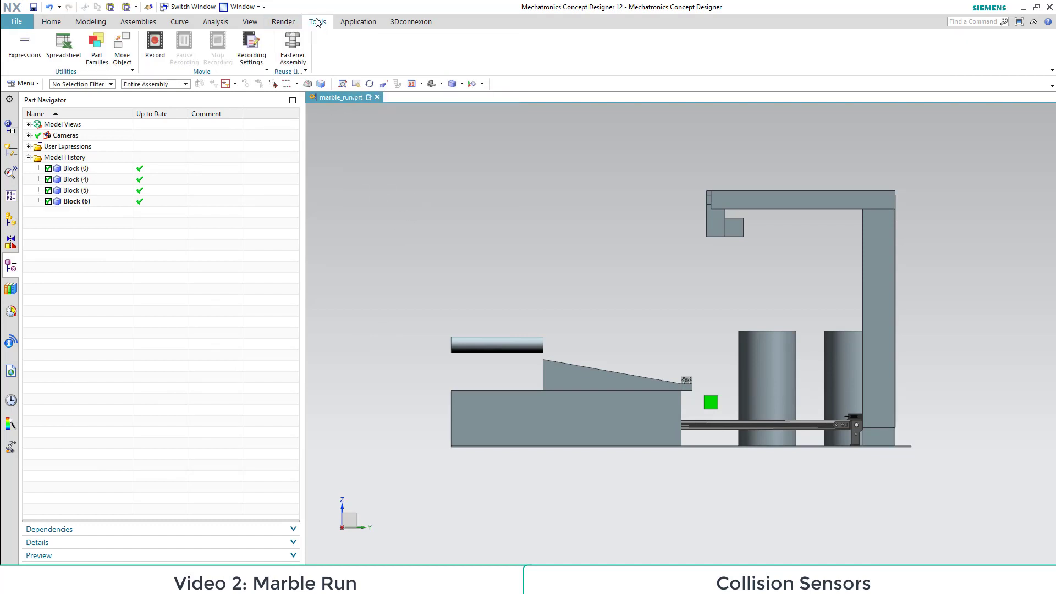
pyautogui.click(122, 47)
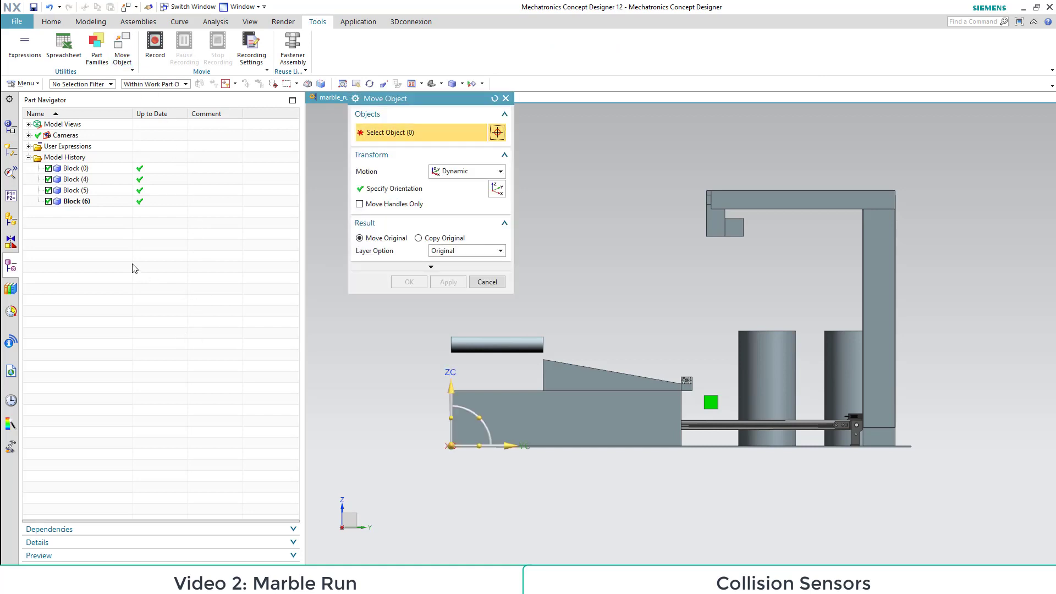
pyautogui.click(80, 201)
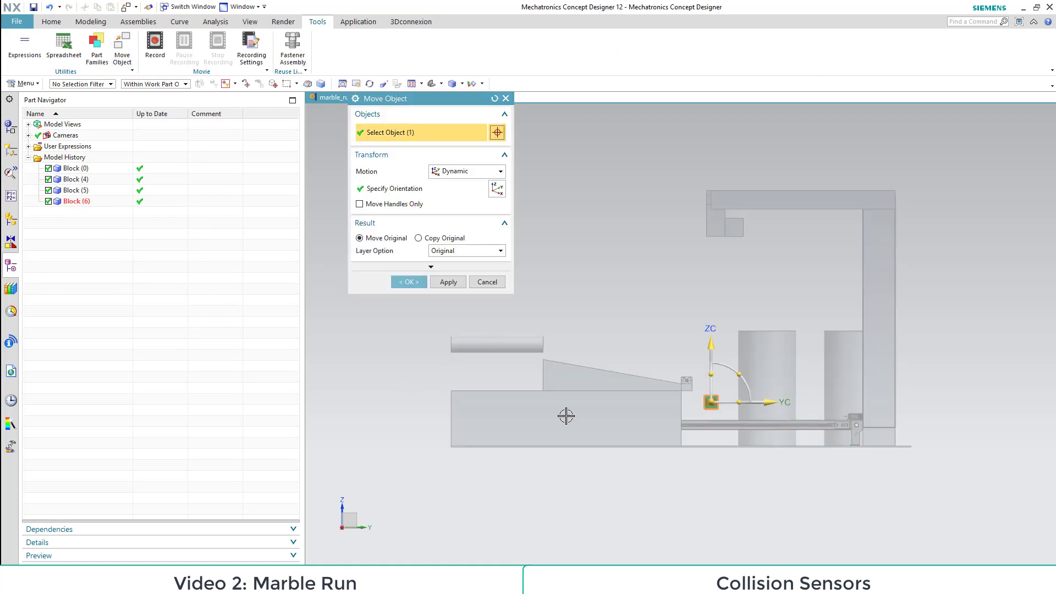
pyautogui.moveTo(769, 402); pyautogui.dragTo(905, 393)
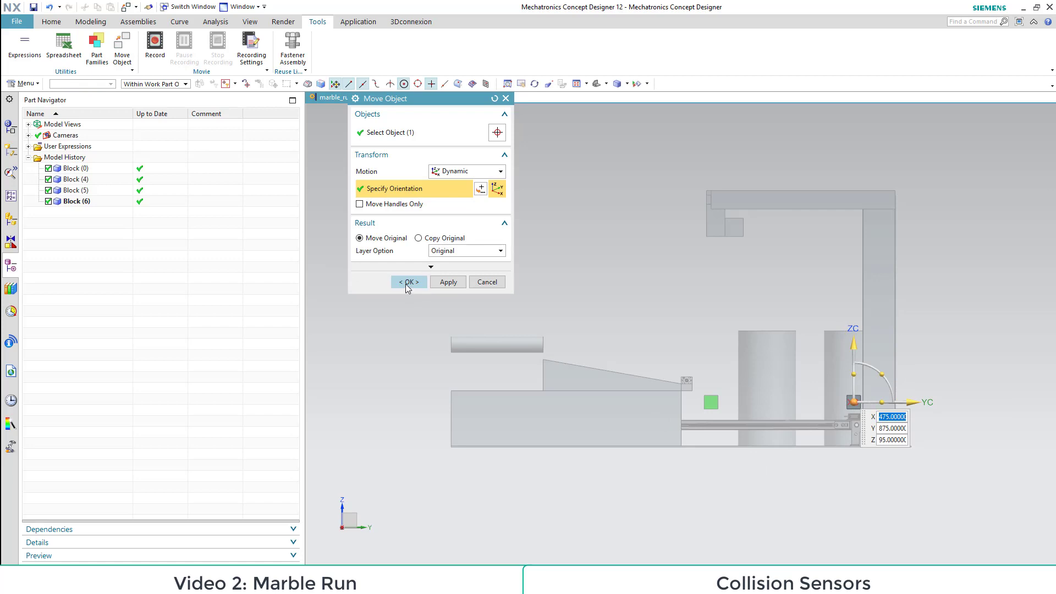
pyautogui.click(409, 282)
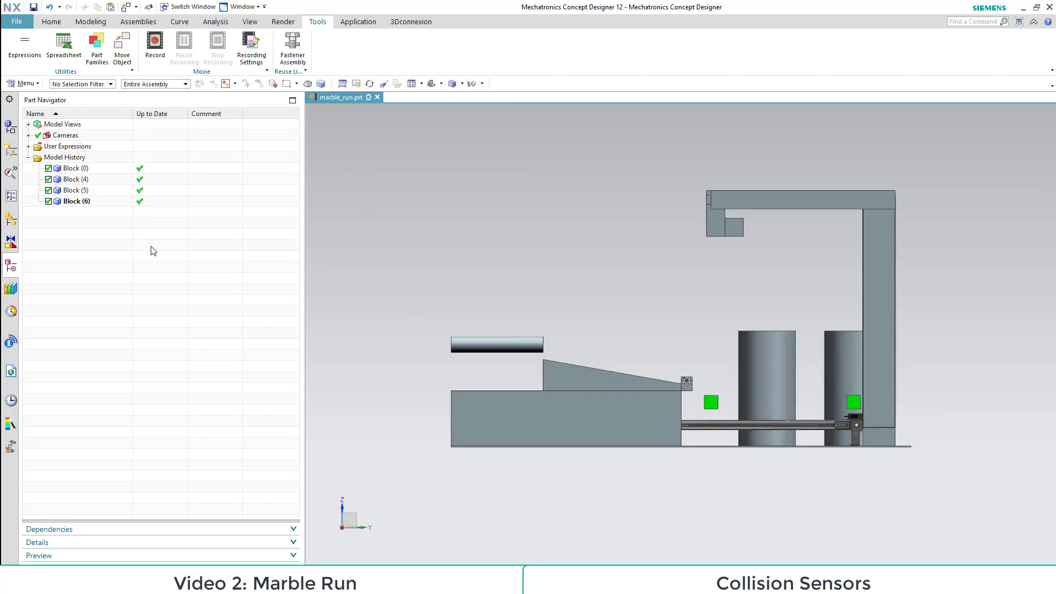
# Create a collision sensor named CollisionSensor(end of conveyor) on the right green block
pyautogui.click(51, 22)
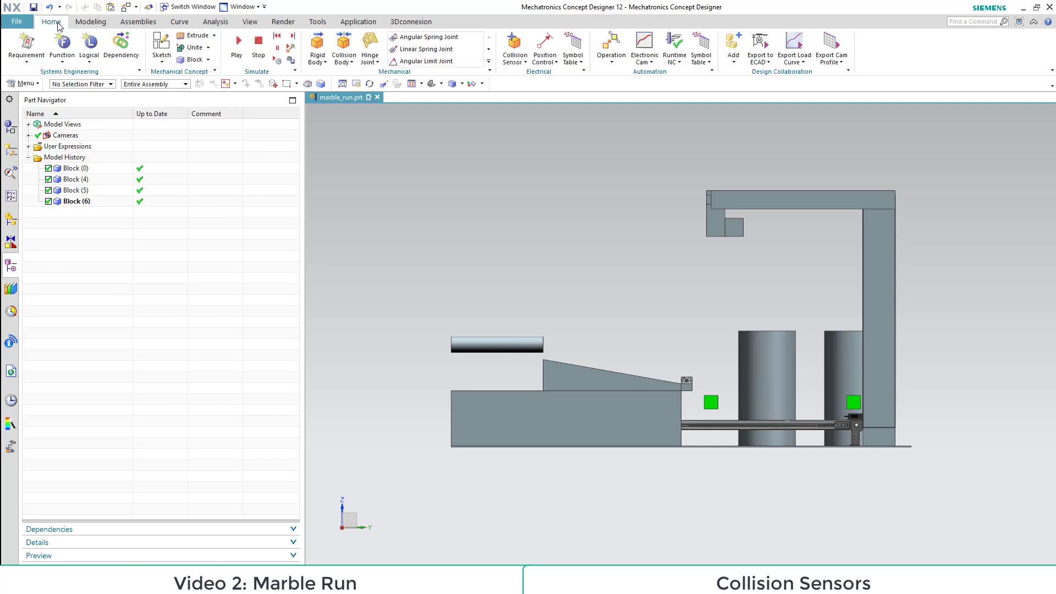
pyautogui.click(11, 152)
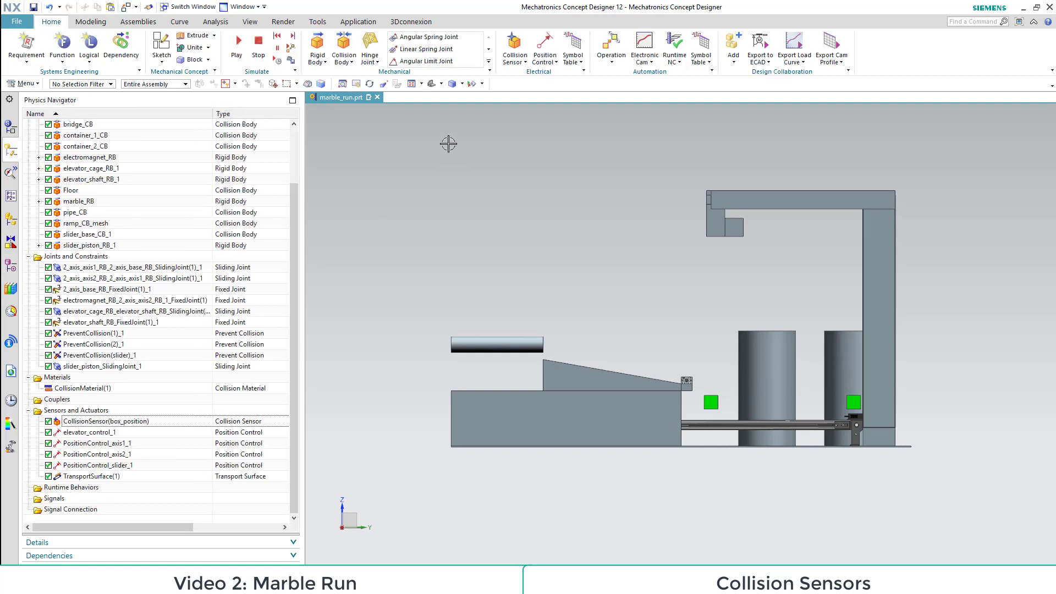
pyautogui.click(511, 53)
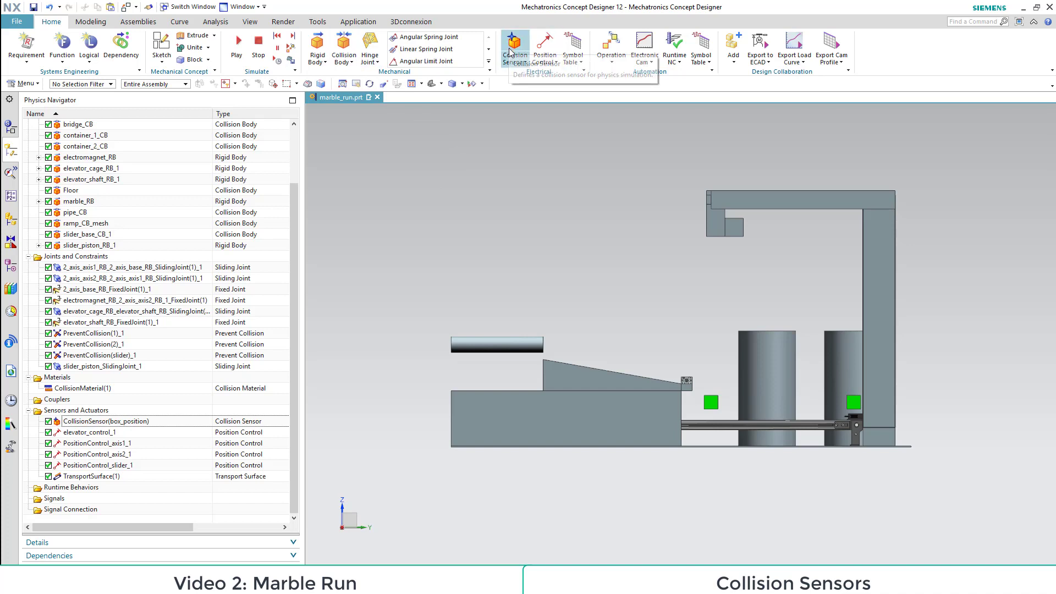
pyautogui.click(854, 400)
pyautogui.tripleClick(481, 369)
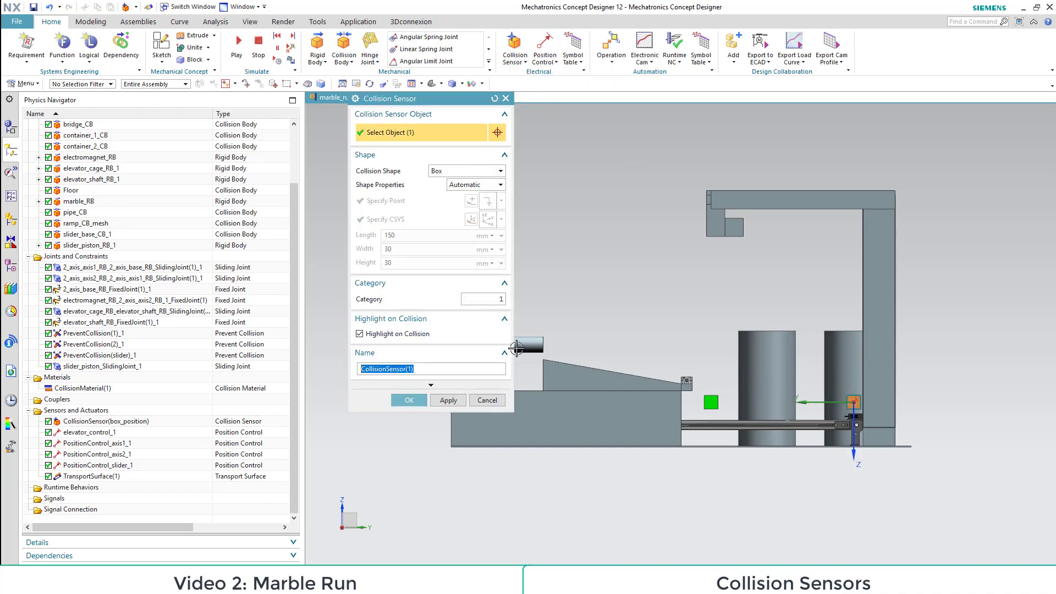
pyautogui.write('CollisionSensor(end of conveyor)')
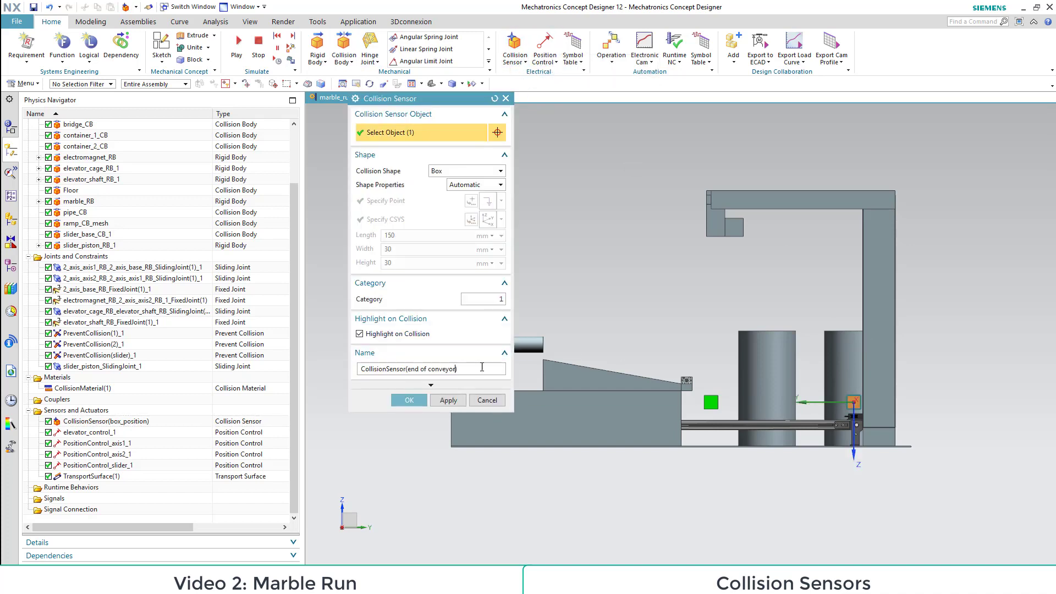
pyautogui.click(409, 400)
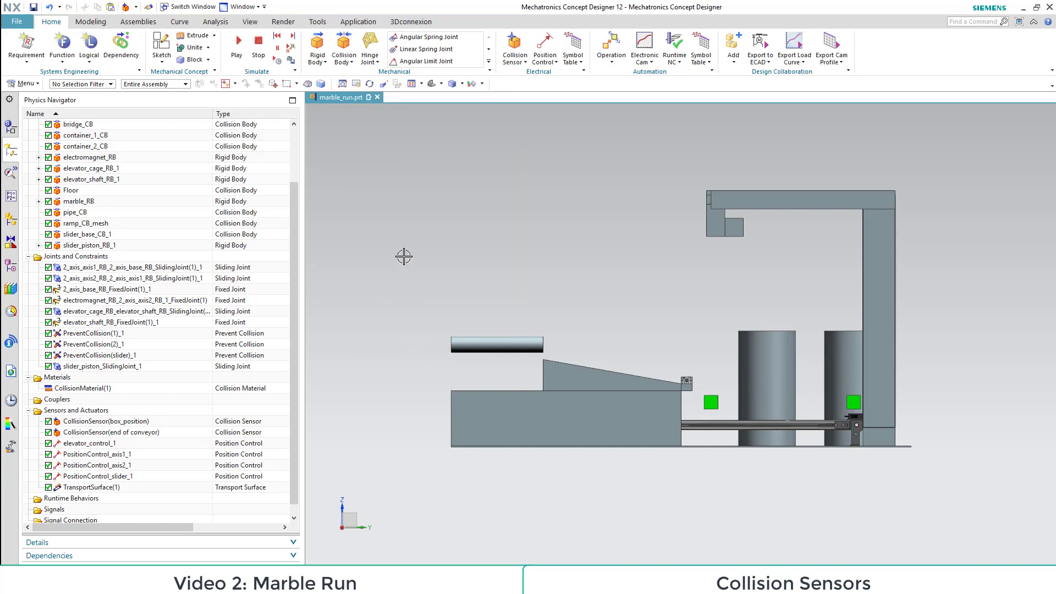
# Switch to a Trimetric view and add CollisionSensor(end of conveyor) to the runtime inspector
pyautogui.click(431, 83)
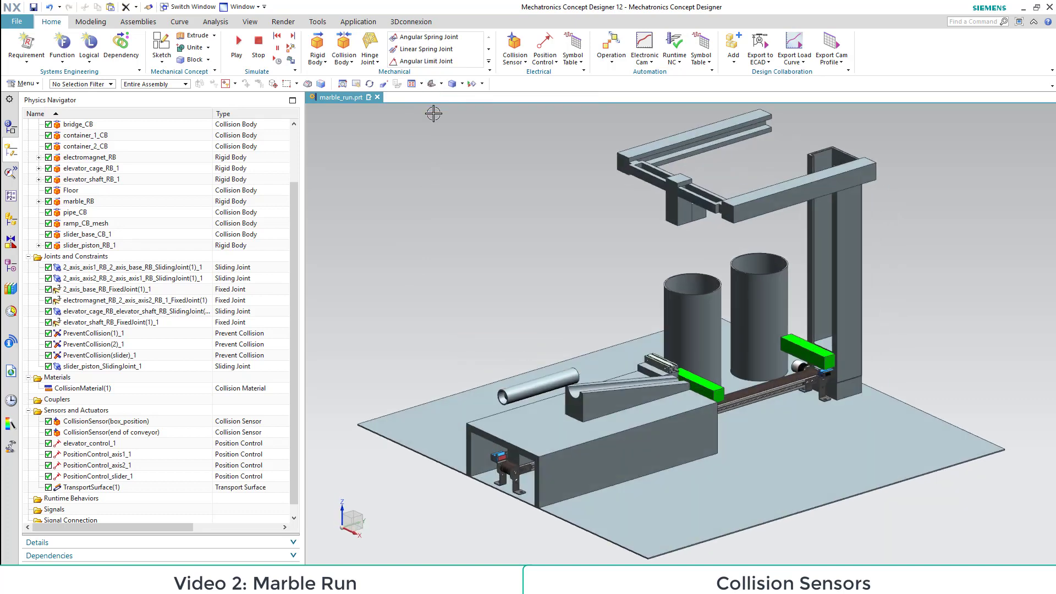
pyautogui.click(130, 432)
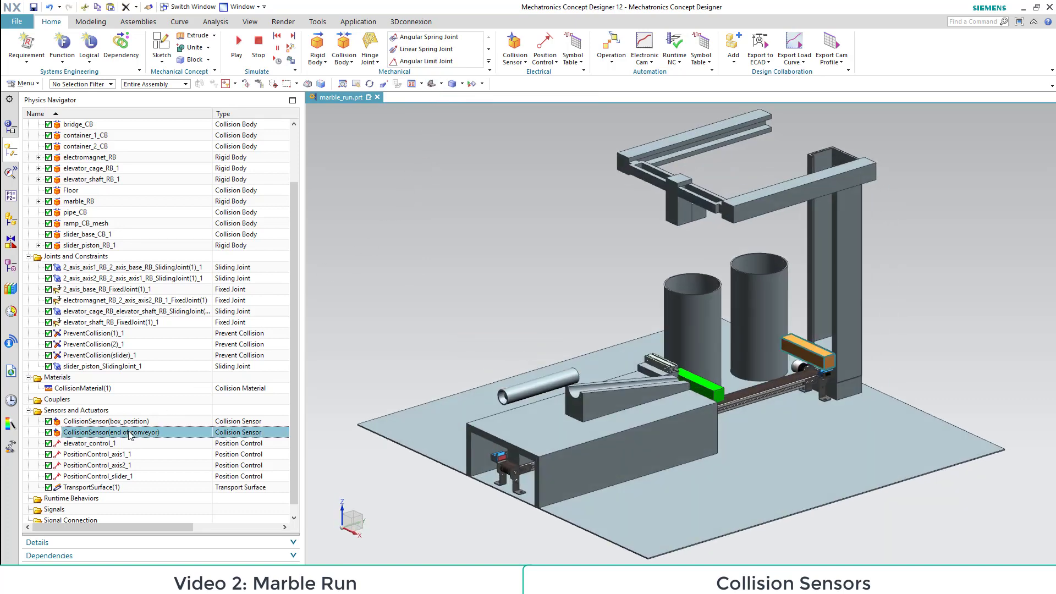
pyautogui.rightClick(130, 434)
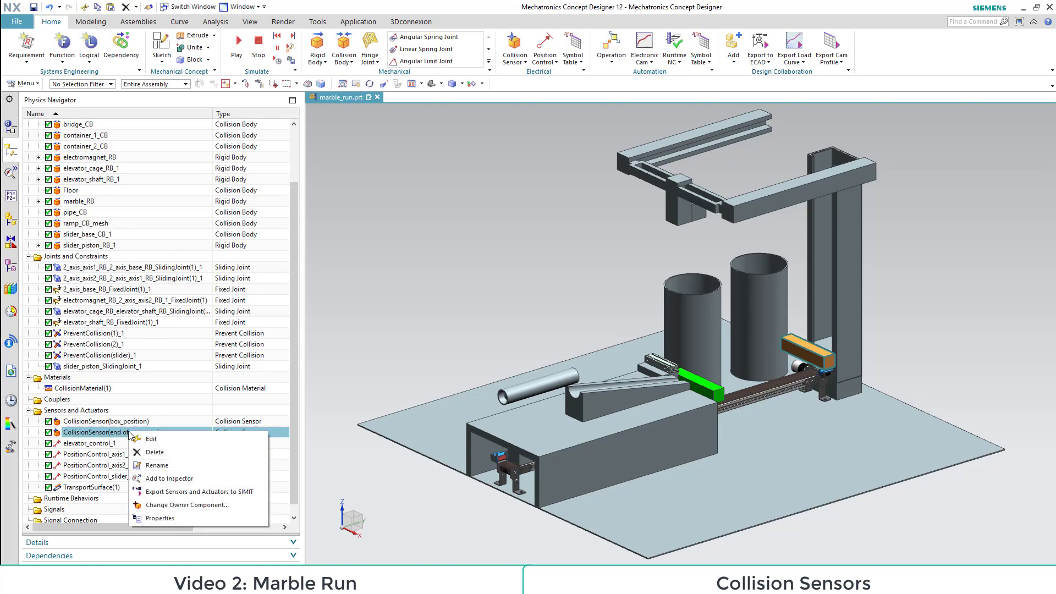
pyautogui.click(176, 479)
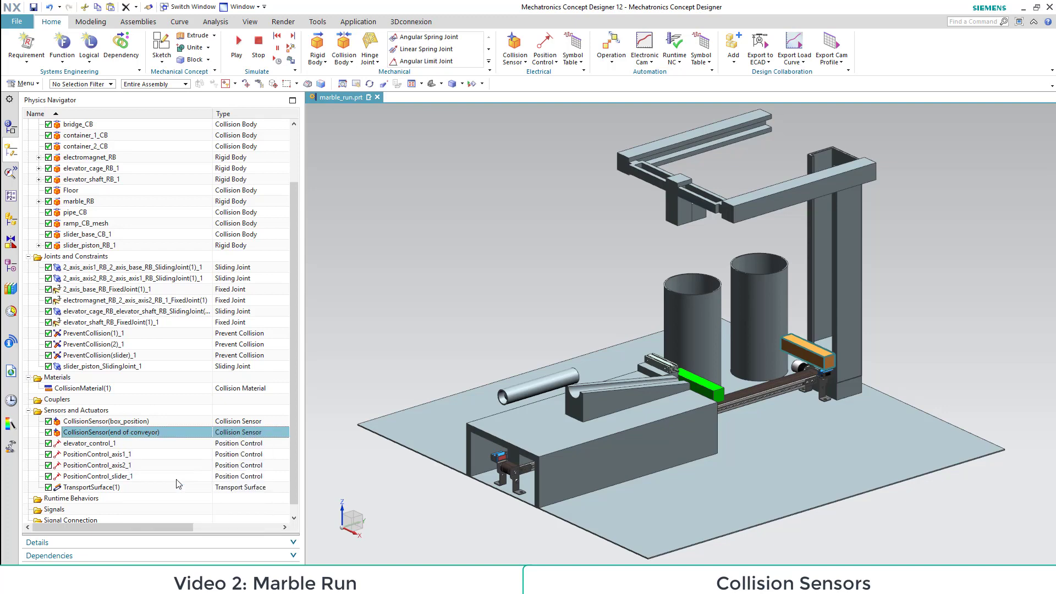
# Play the simulation at 0.3 time scale with the runtime inspector shown, then stop and reset
pyautogui.click(11, 173)
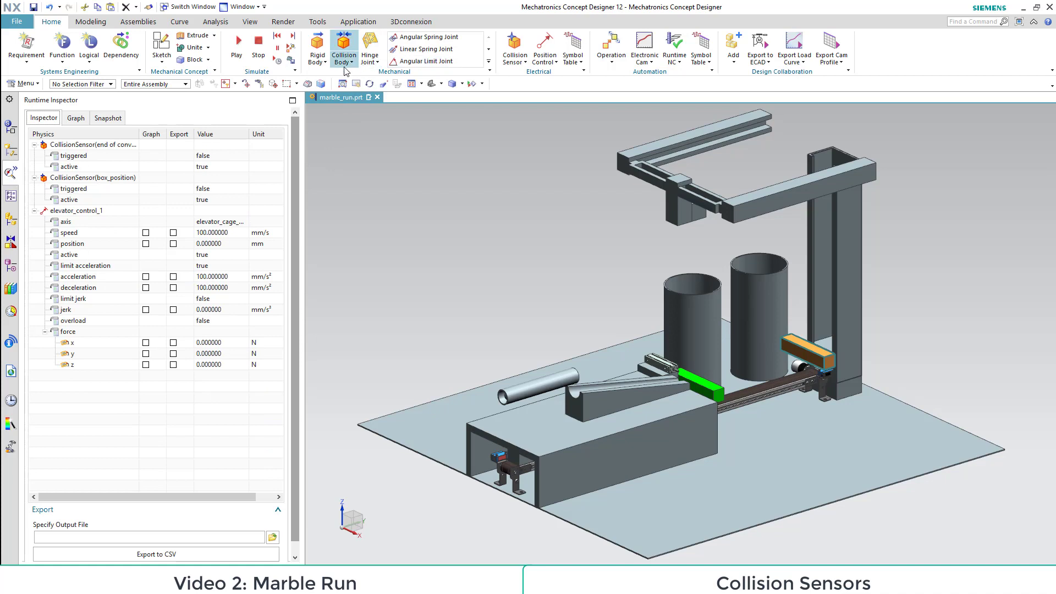
pyautogui.click(278, 60)
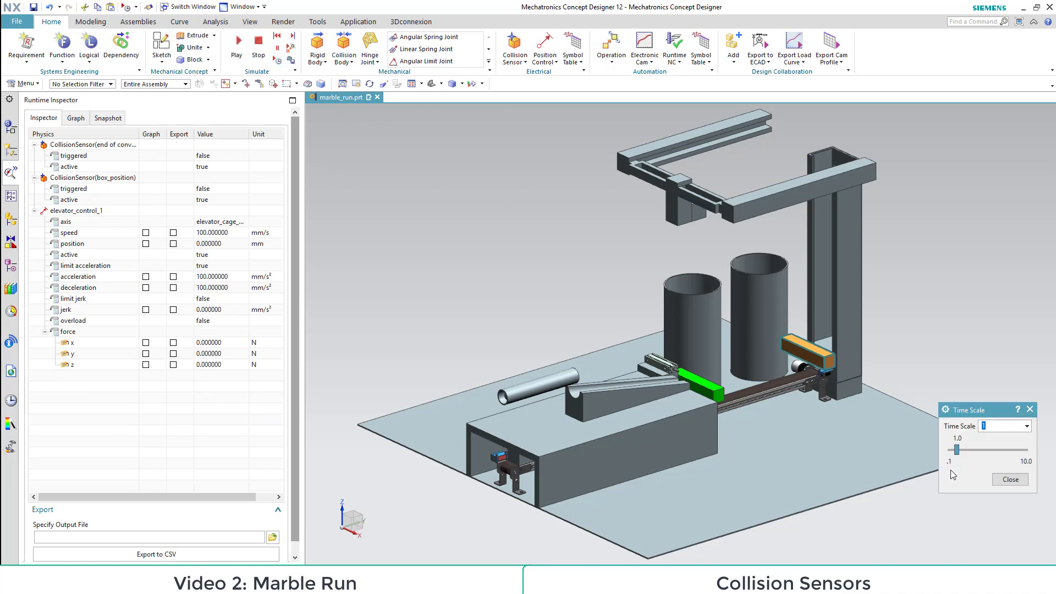
pyautogui.click(956, 451)
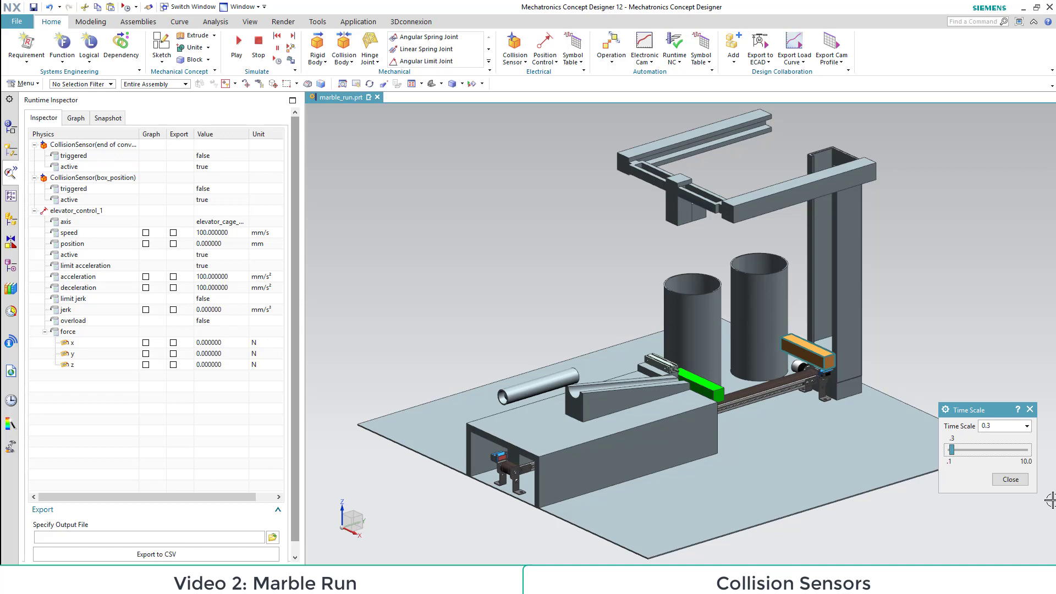
pyautogui.click(238, 47)
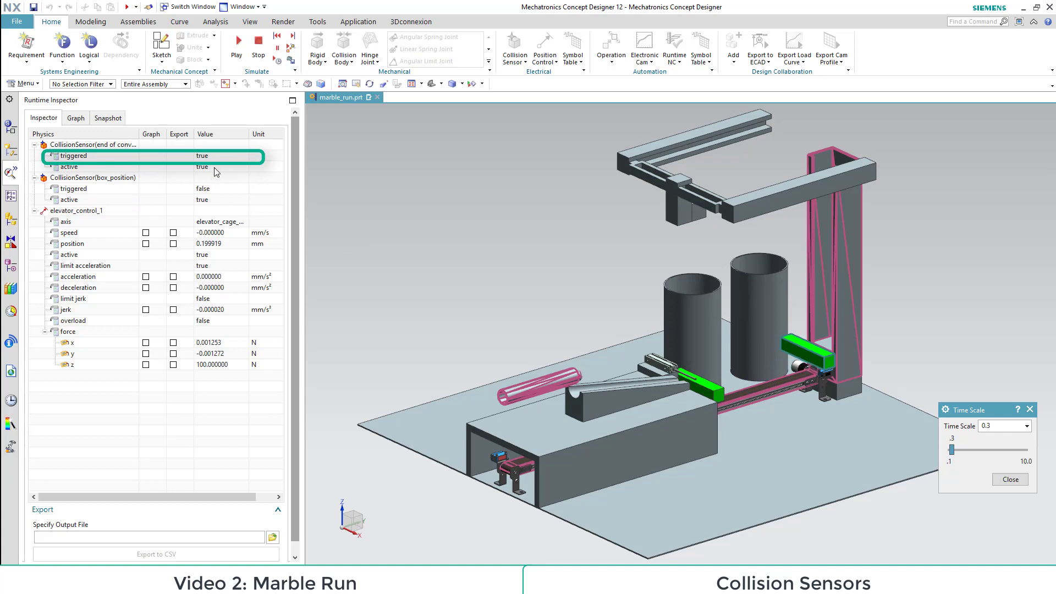
pyautogui.click(1010, 480)
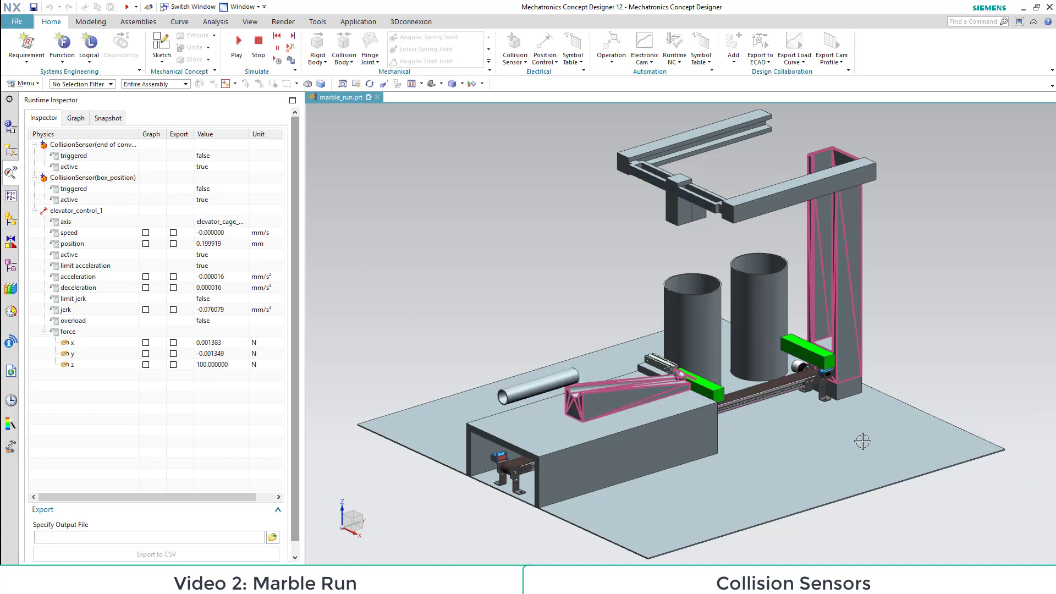
pyautogui.click(270, 59)
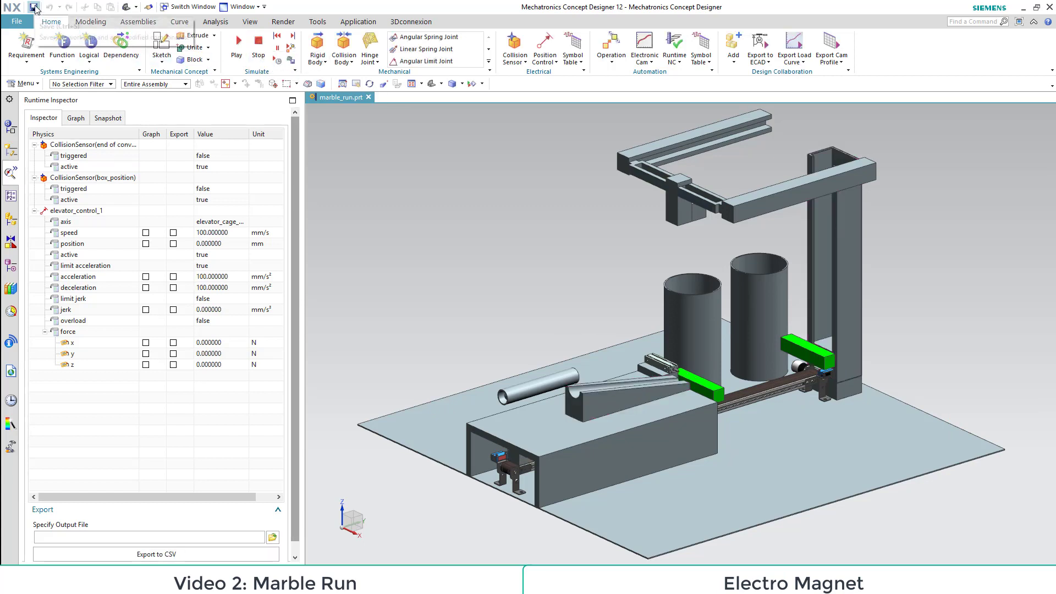
# Enable Stick when Collision on box_CB, the collision body under box_RB
pyautogui.click(16, 157)
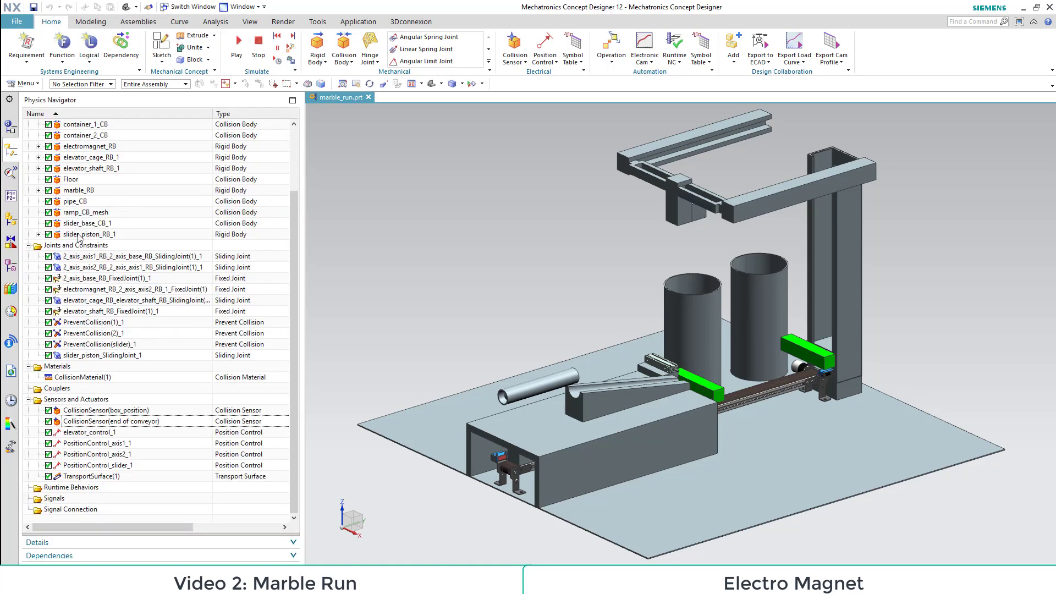
pyautogui.scroll(2, 56, 209)
pyautogui.click(39, 146)
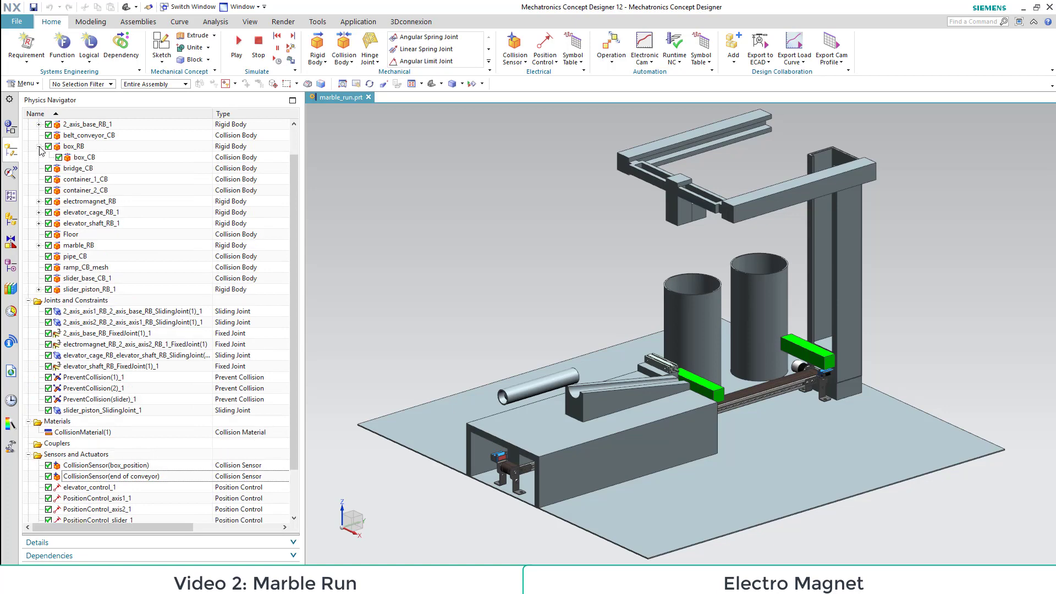
pyautogui.click(92, 157)
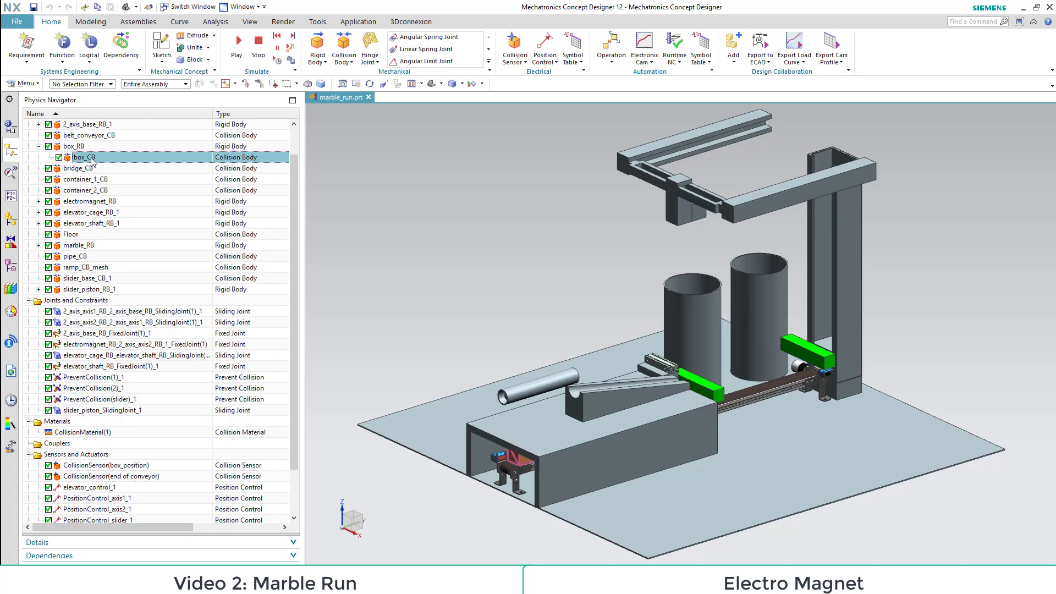
pyautogui.doubleClick(88, 158)
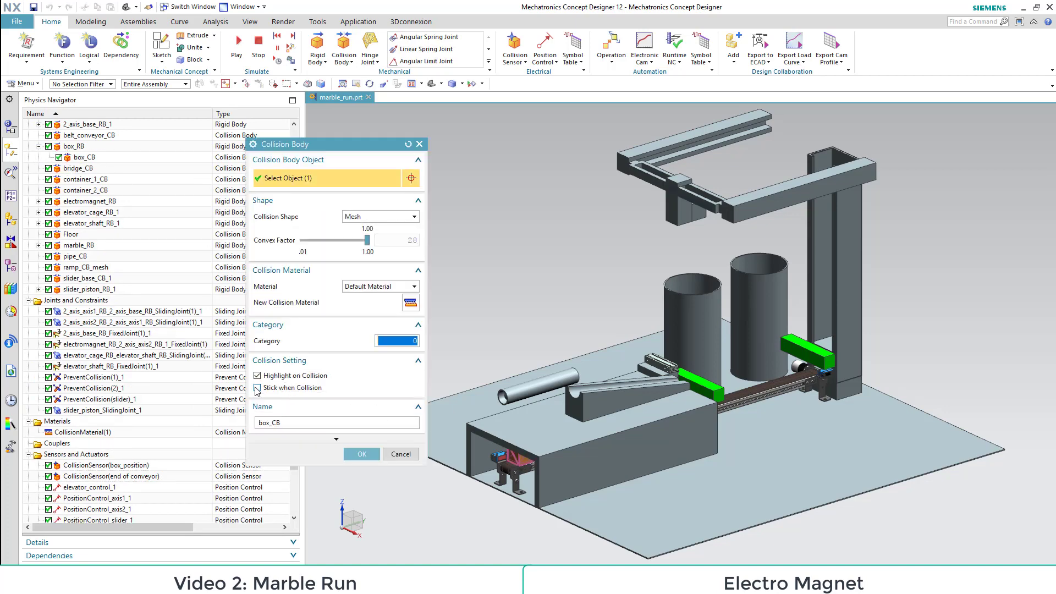
pyautogui.click(256, 389)
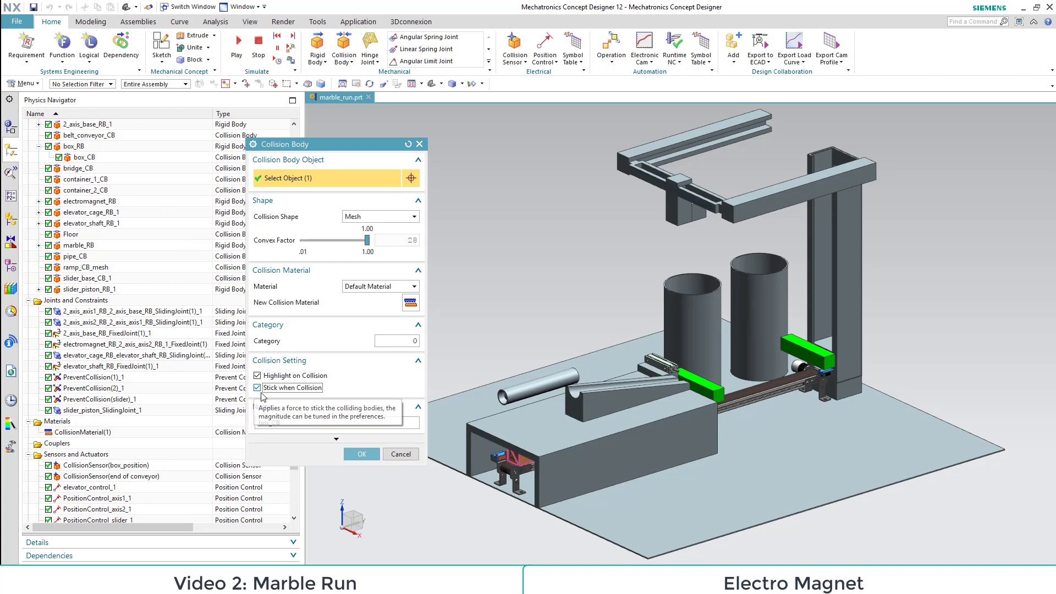
pyautogui.click(362, 454)
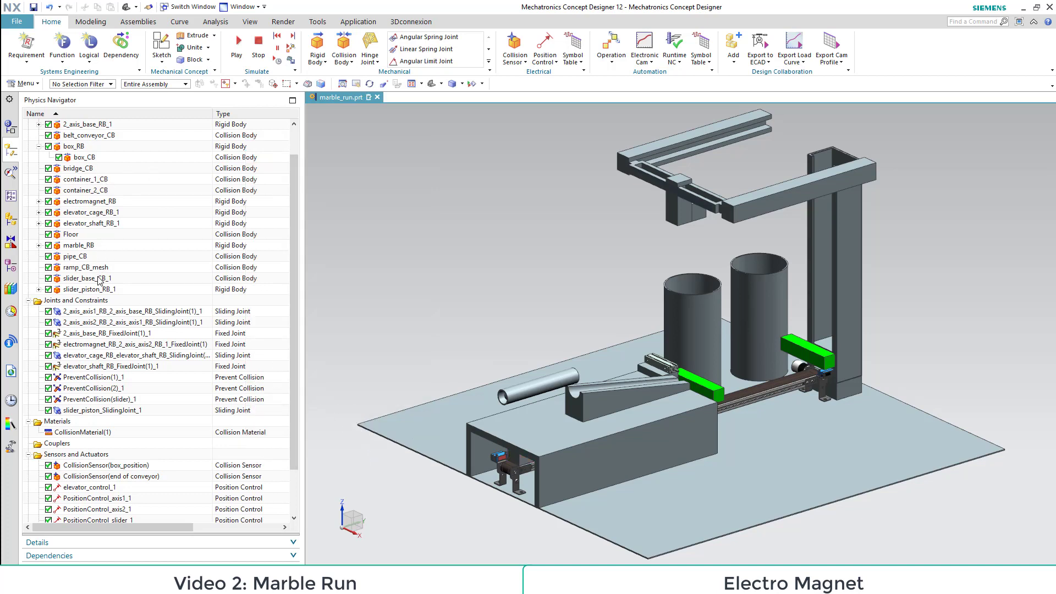
pyautogui.scroll(-2, 99, 297)
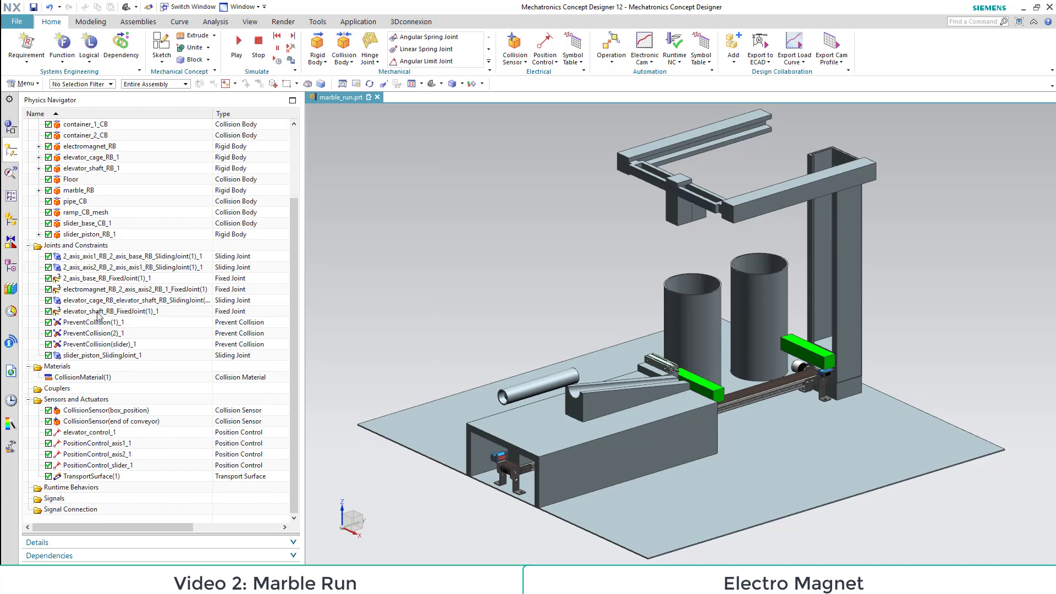
# Check which joints PositionControl_axis2_1 and PositionControl_axis1_1 drive
pyautogui.rightClick(92, 461)
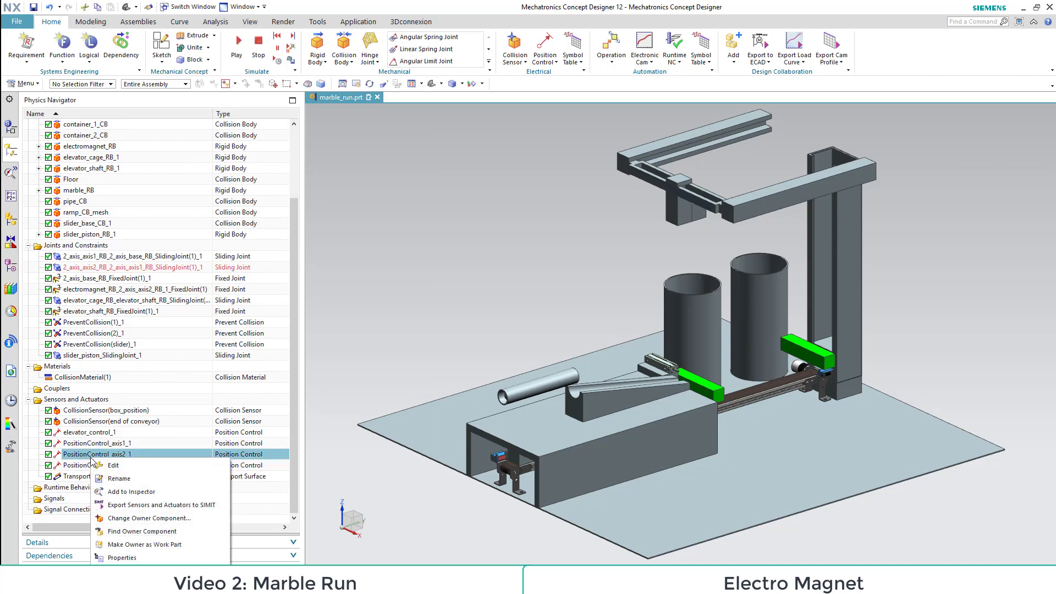
pyautogui.click(130, 467)
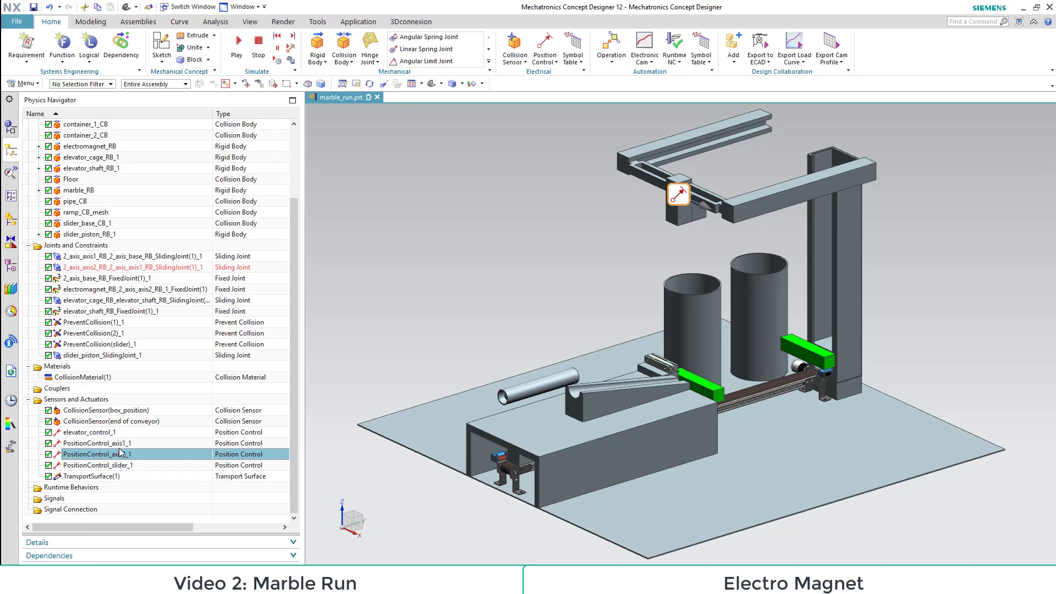
pyautogui.rightClick(121, 446)
pyautogui.click(128, 467)
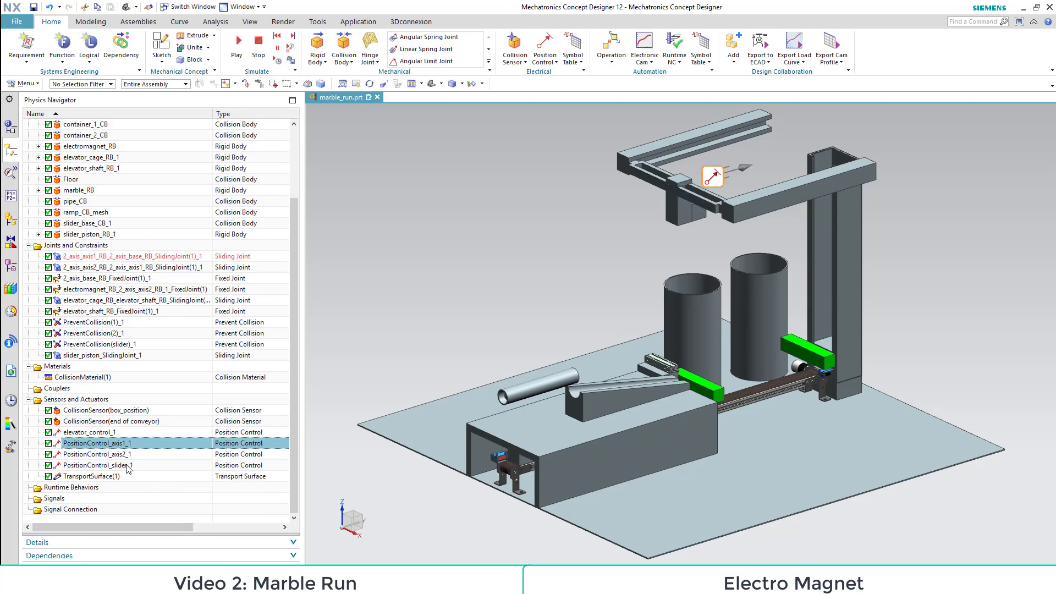
# Reveal electromagnet_CB under electromagnet_RB, locate it in the model, and start the simulation
pyautogui.scroll(3, 102, 430)
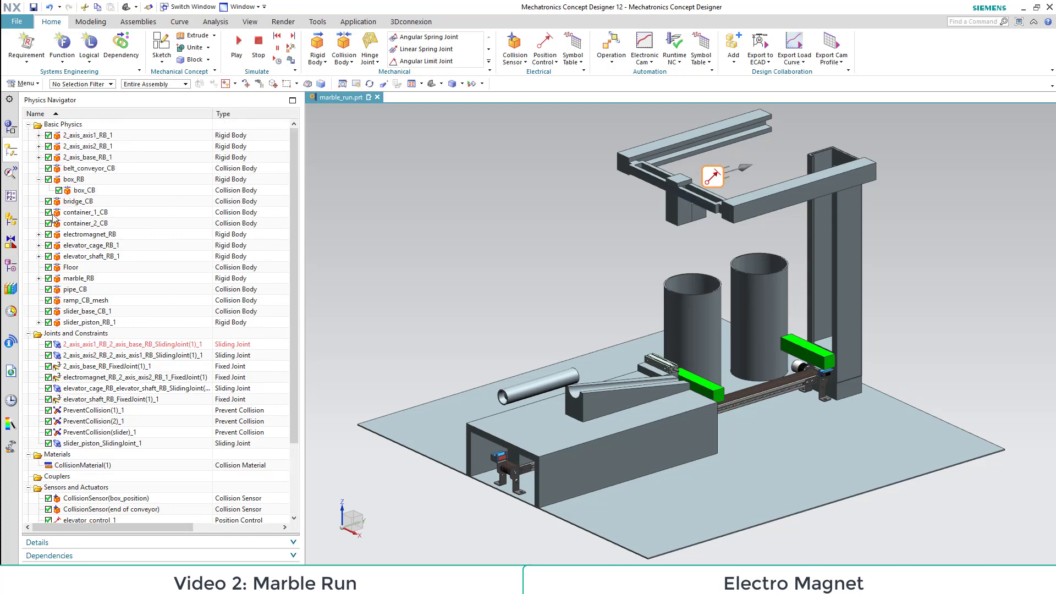
pyautogui.click(39, 234)
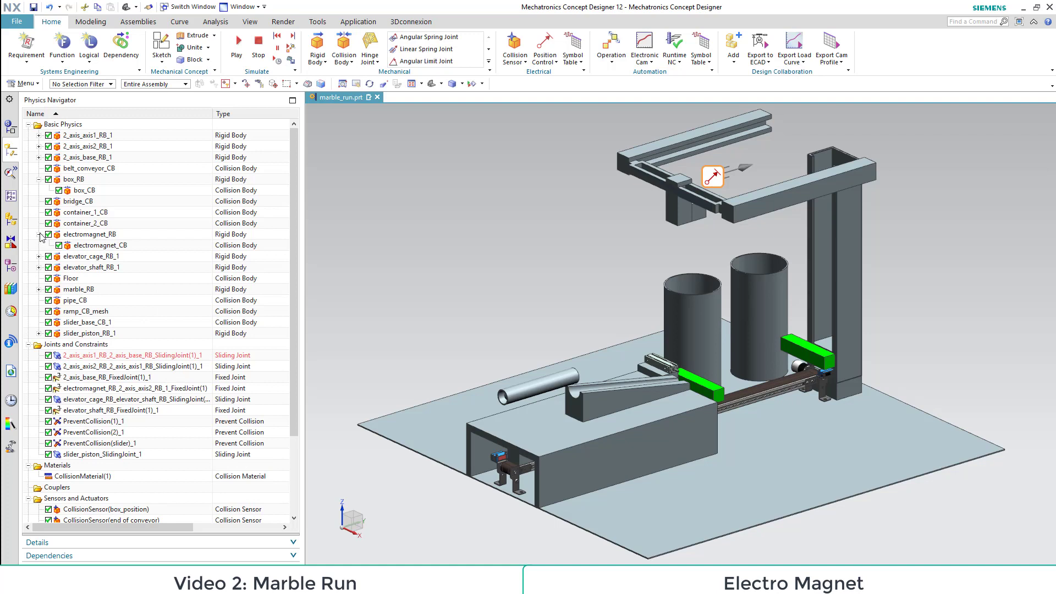
pyautogui.rightClick(108, 249)
pyautogui.click(169, 296)
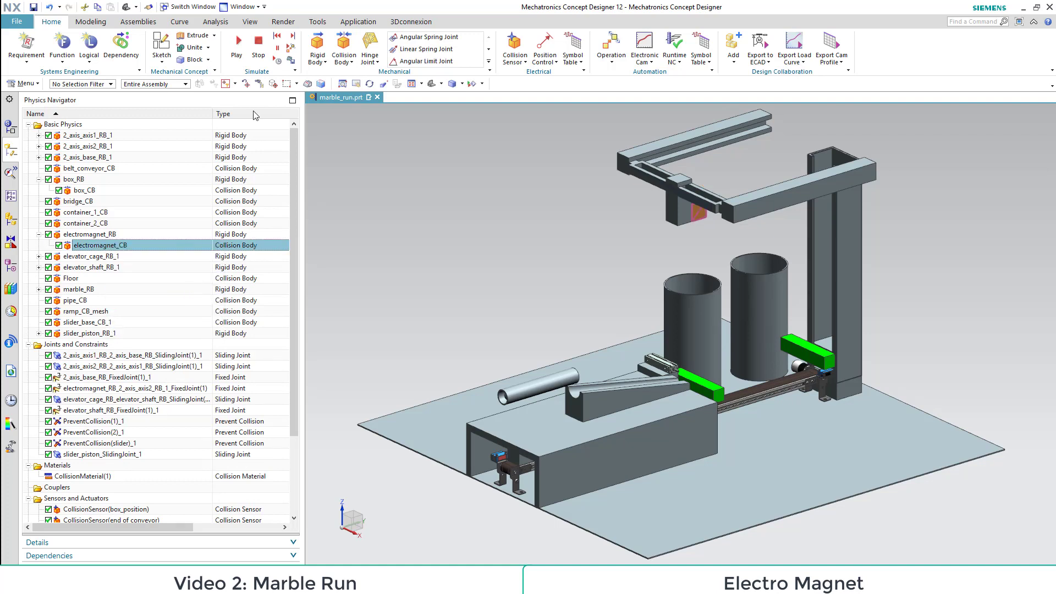
pyautogui.click(237, 44)
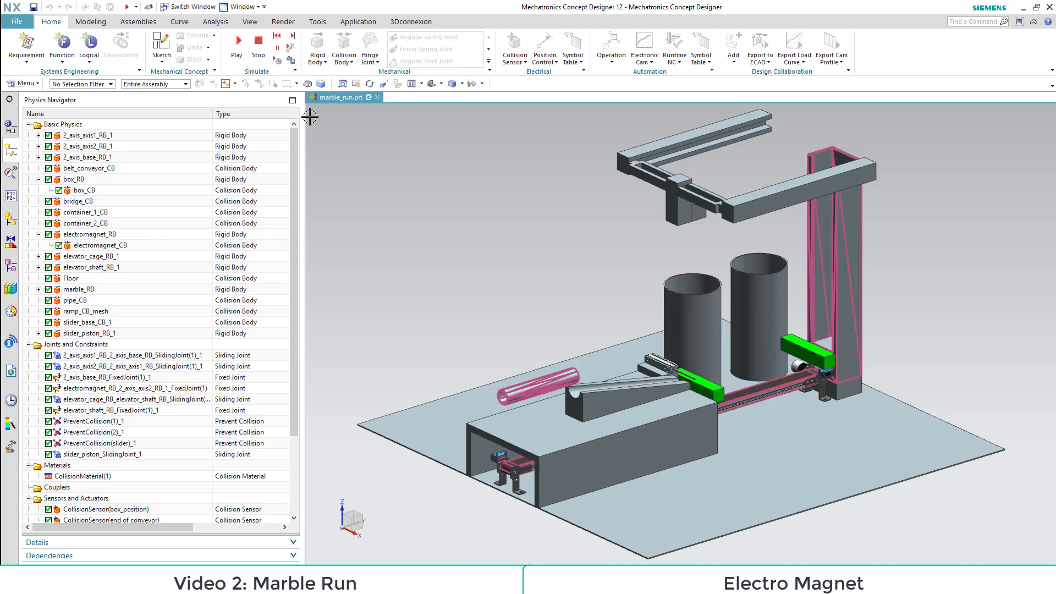
# Raise the elevator by setting its target position to 4 in the runtime inspector
pyautogui.click(10, 172)
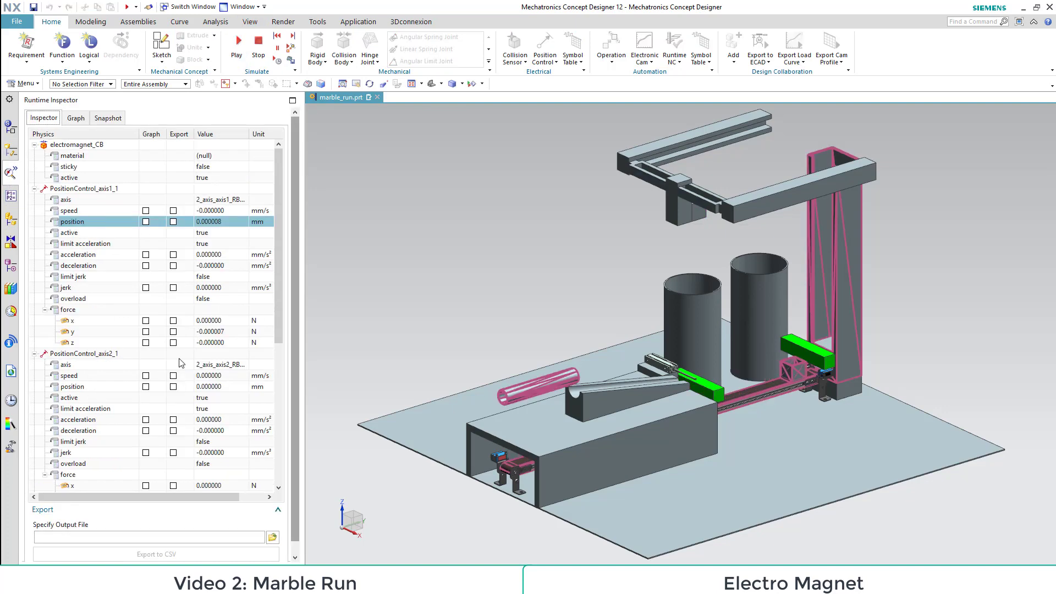
pyautogui.scroll(-5, 204, 387)
pyautogui.doubleClick(210, 364)
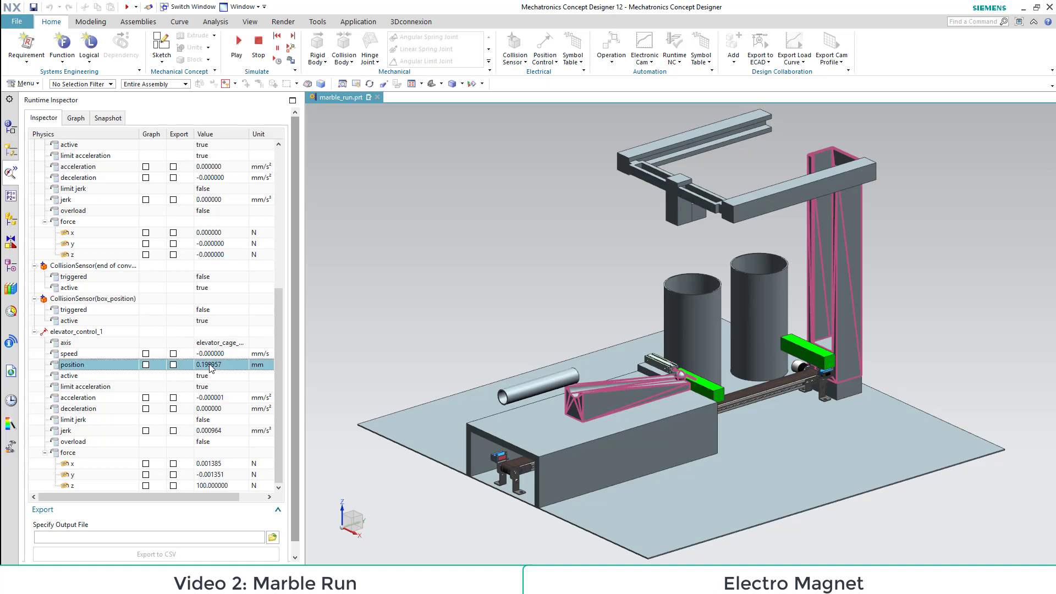
pyautogui.write('400')
pyautogui.press('Return')
# Drive the gantry over the box: axis2 to 100 mm, axis1 to 111.2 mm
pyautogui.scroll(6, 208, 213)
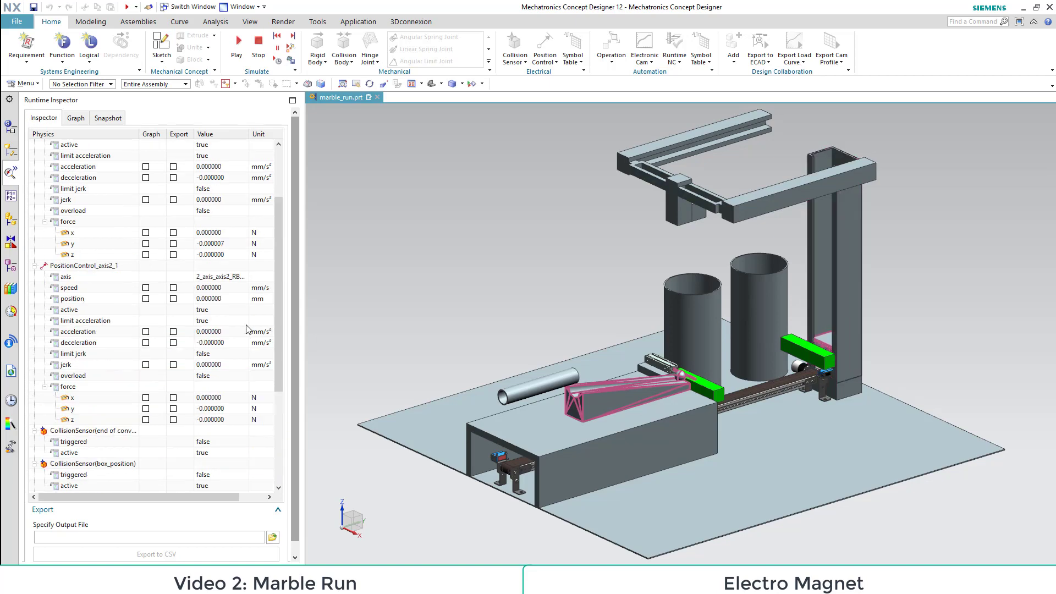
pyautogui.doubleClick(215, 387)
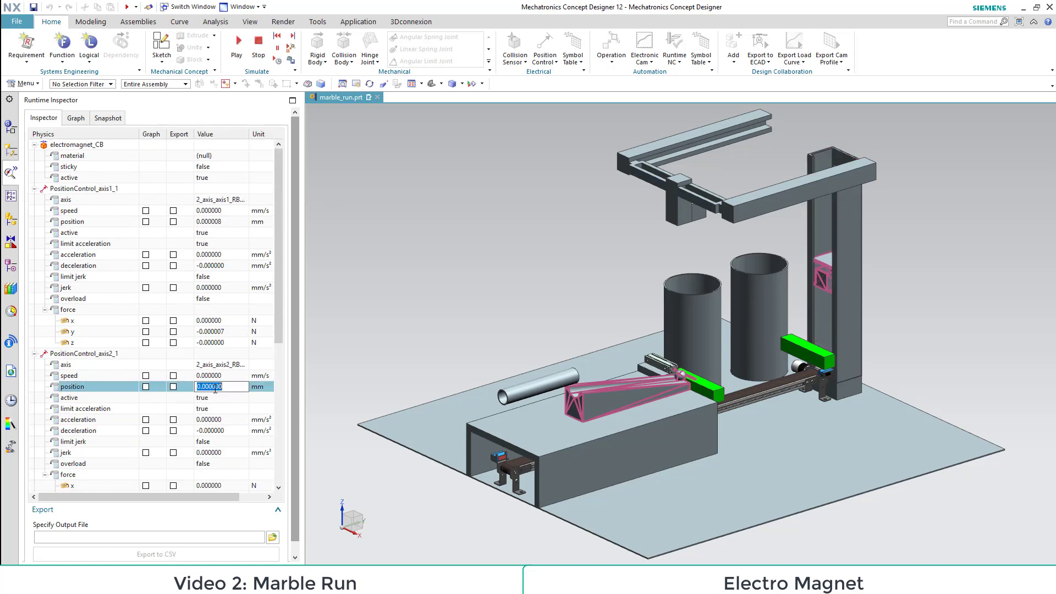
pyautogui.write('100')
pyautogui.press('Return')
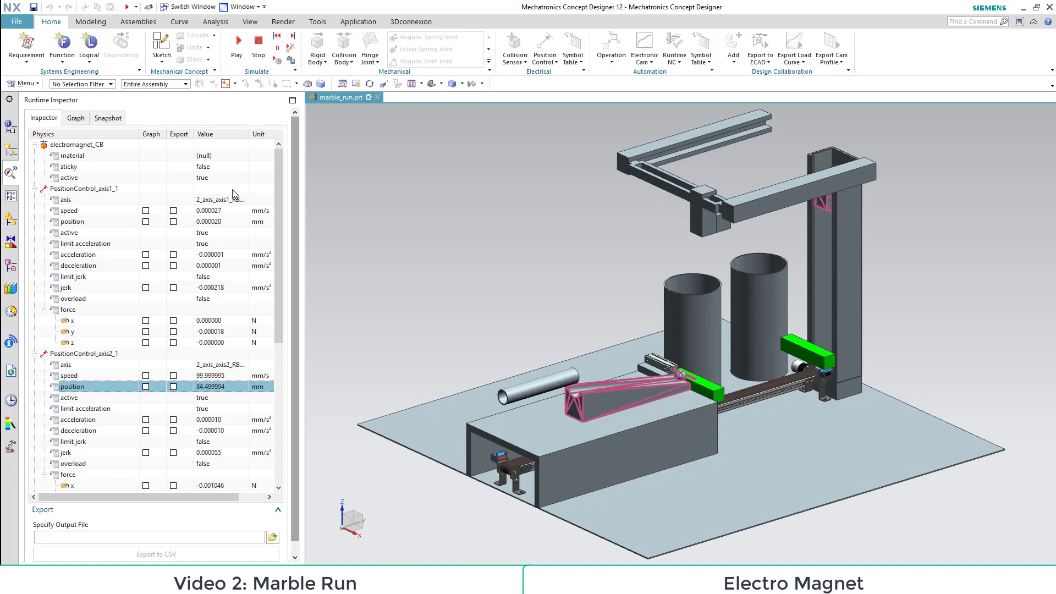
pyautogui.doubleClick(215, 222)
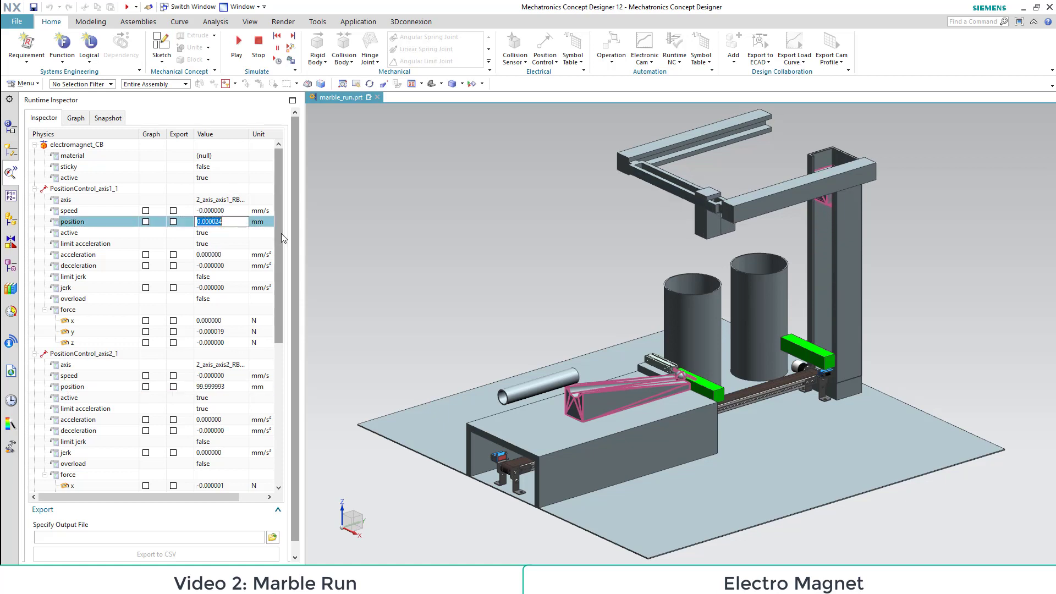
pyautogui.write('111.2')
pyautogui.press('Return')
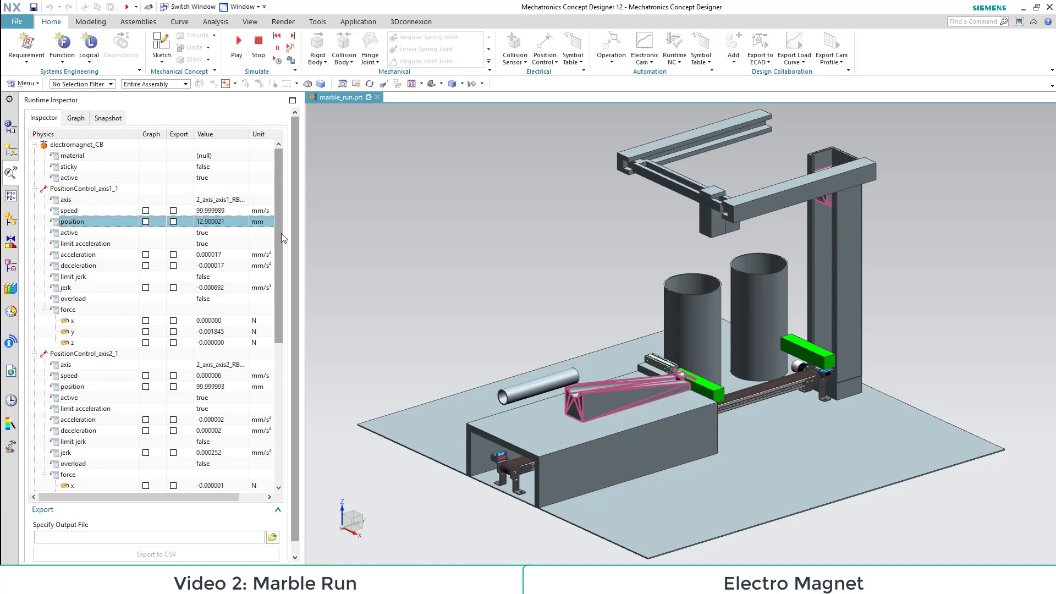
# Make the electromagnet sticky, then lift the box: axis1 to 270 mm, axis2 to 50 mm
pyautogui.doubleClick(205, 167)
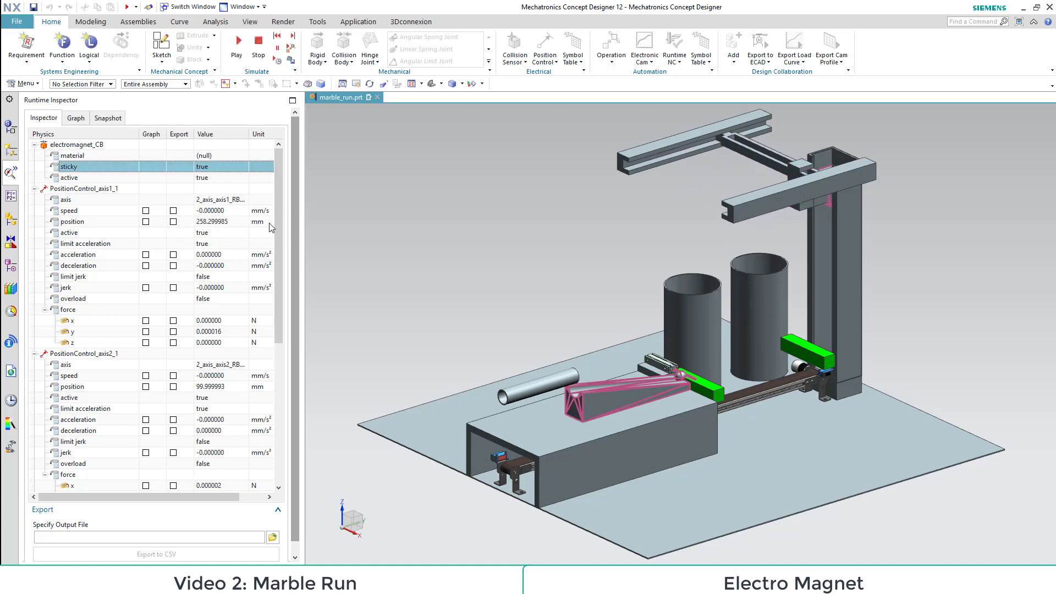
pyautogui.doubleClick(212, 211)
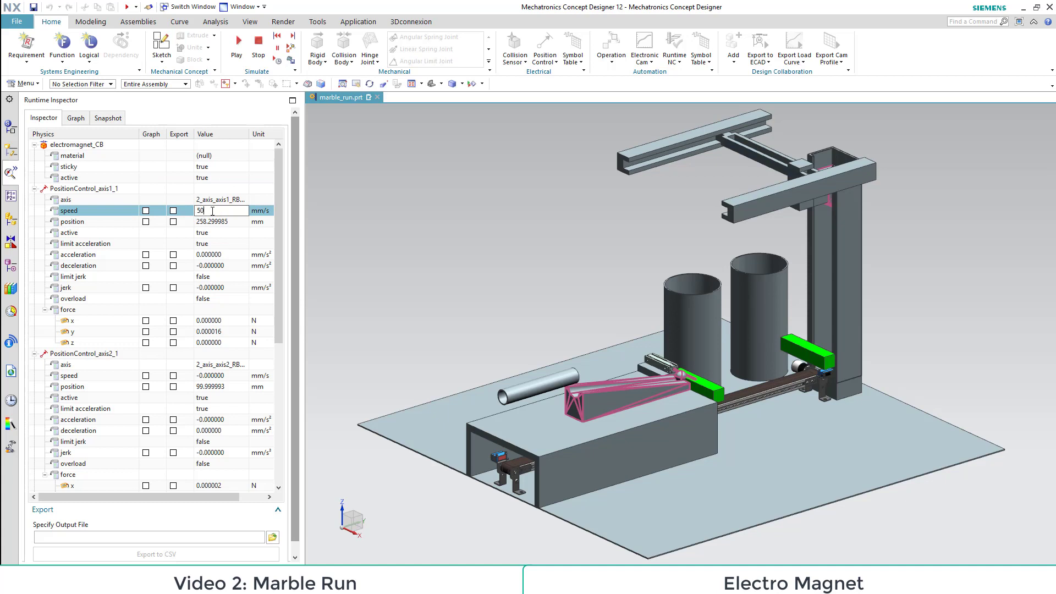
pyautogui.press('Return')
pyautogui.doubleClick(220, 222)
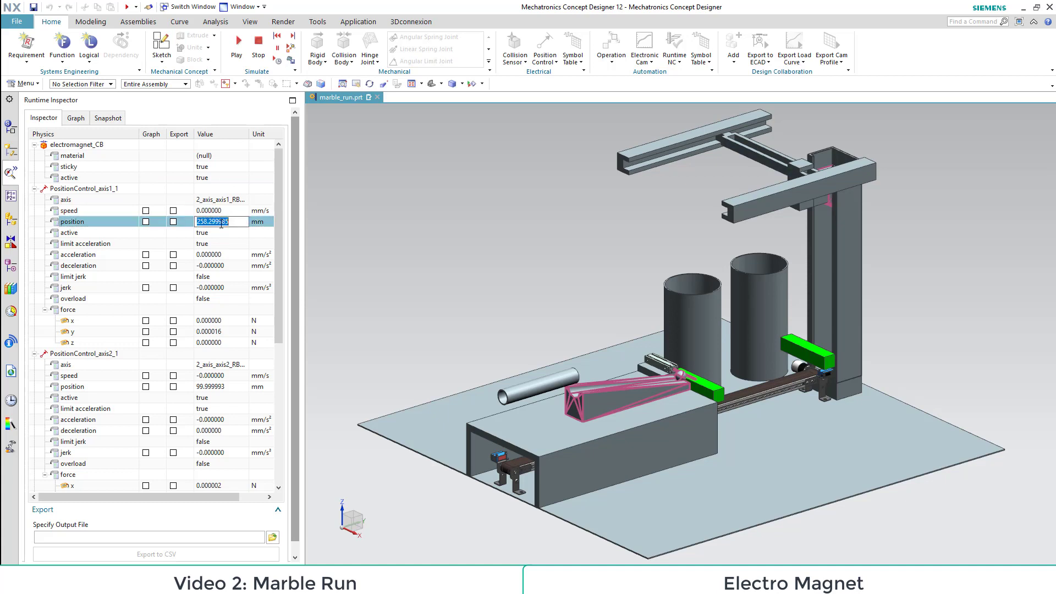
pyautogui.write('270')
pyautogui.press('Return')
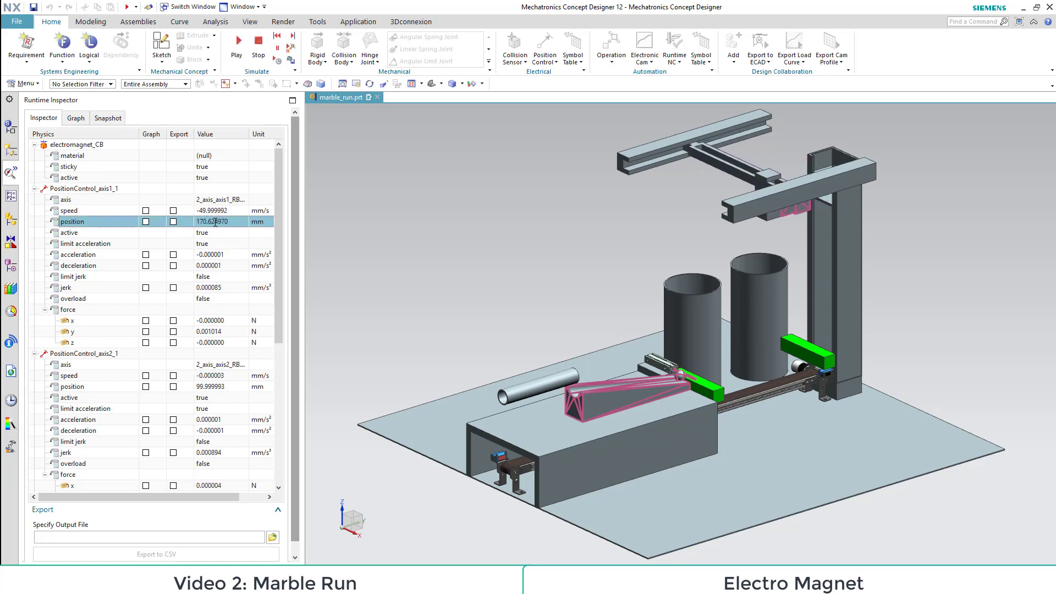
pyautogui.click(219, 387)
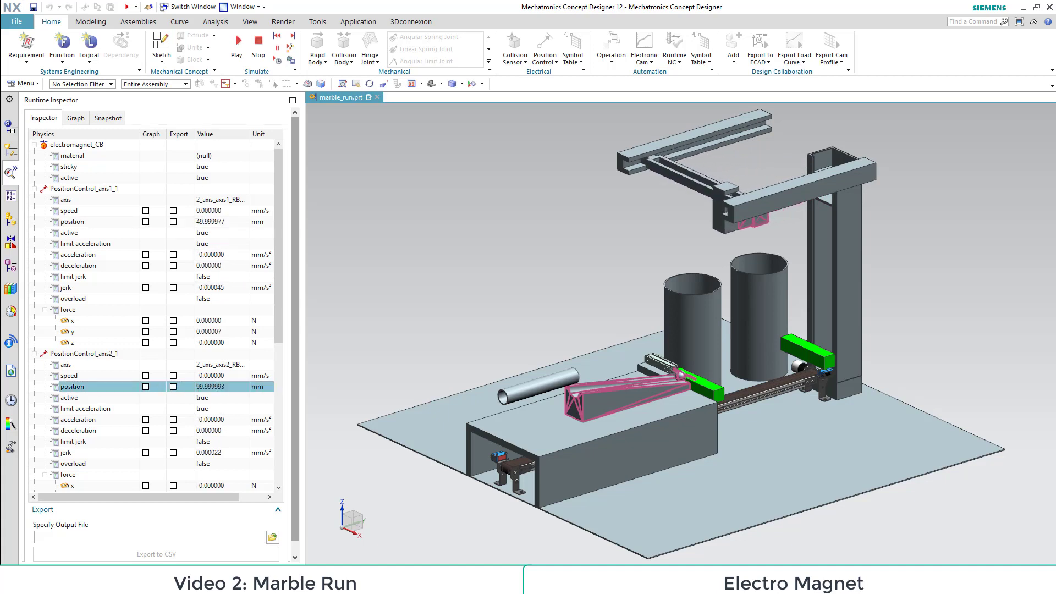
pyautogui.click(219, 387)
pyautogui.write('50')
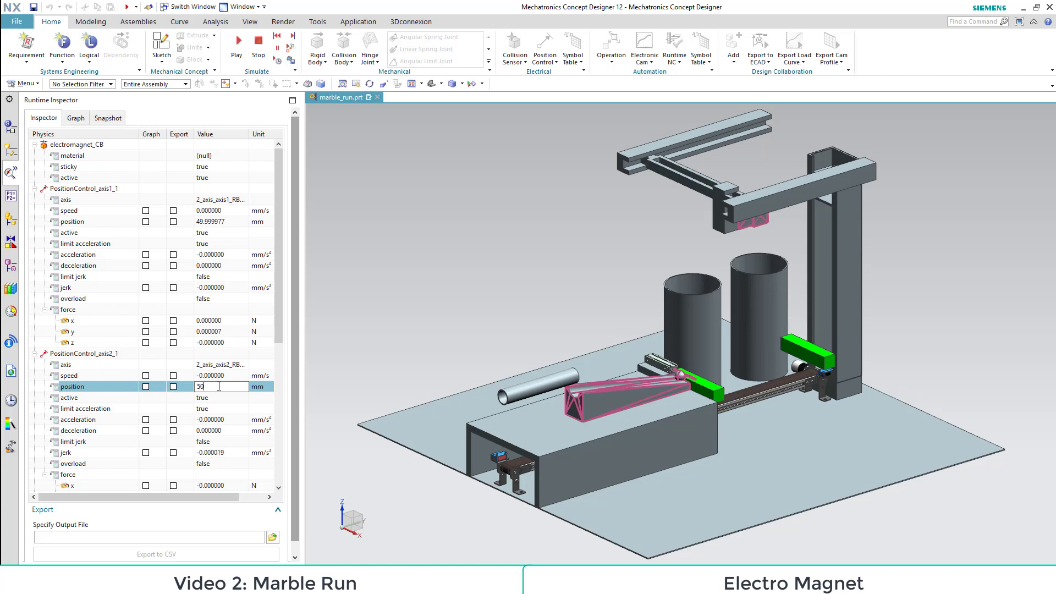
pyautogui.press('Return')
# In Top view, move the second gantry axis to -100 mm over the left cylinder
pyautogui.click(441, 83)
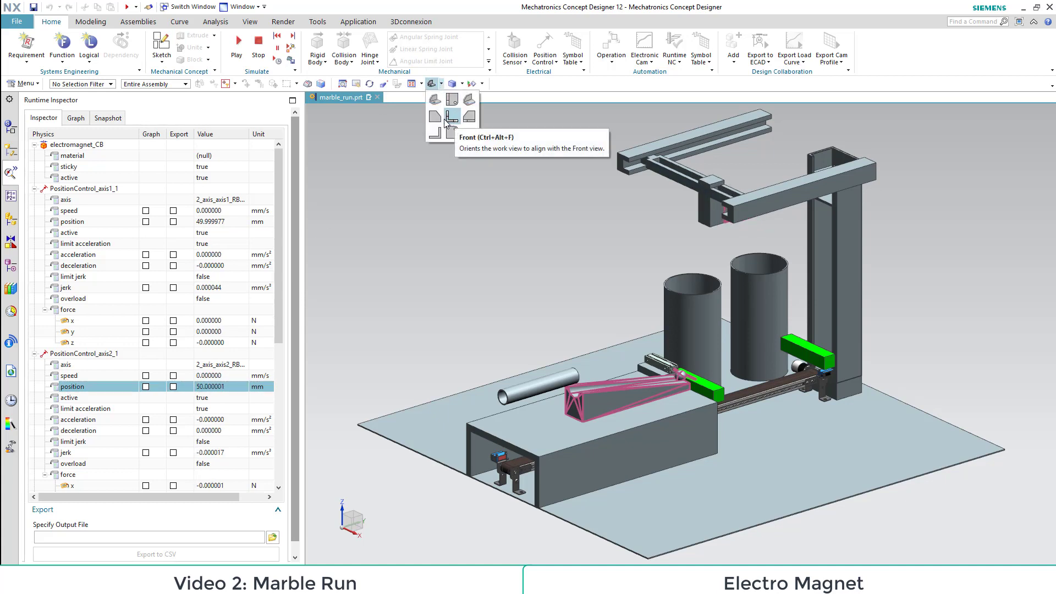
pyautogui.click(451, 99)
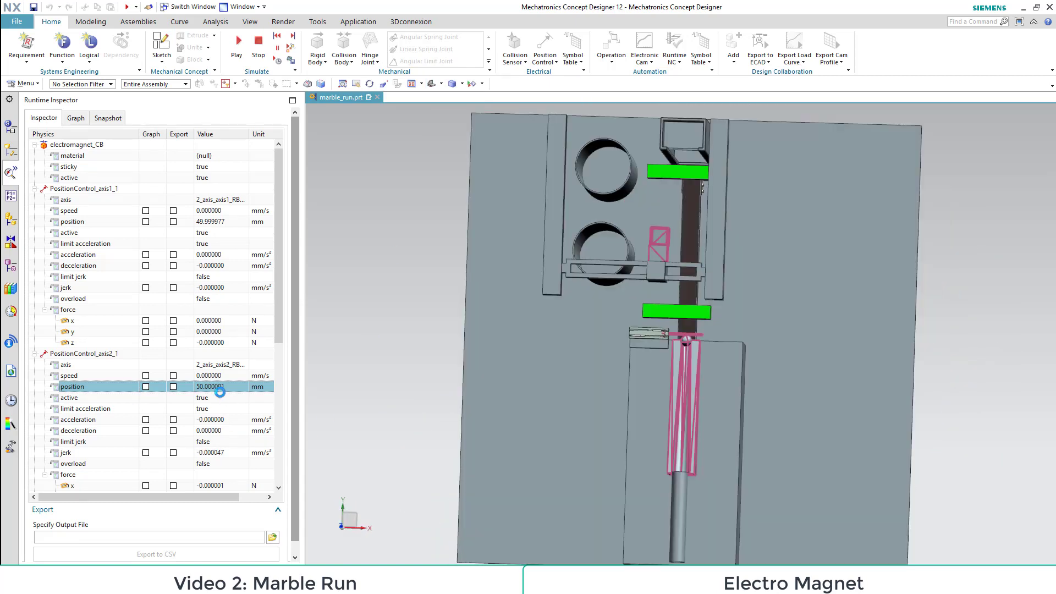
pyautogui.click(212, 387)
pyautogui.write('-10')
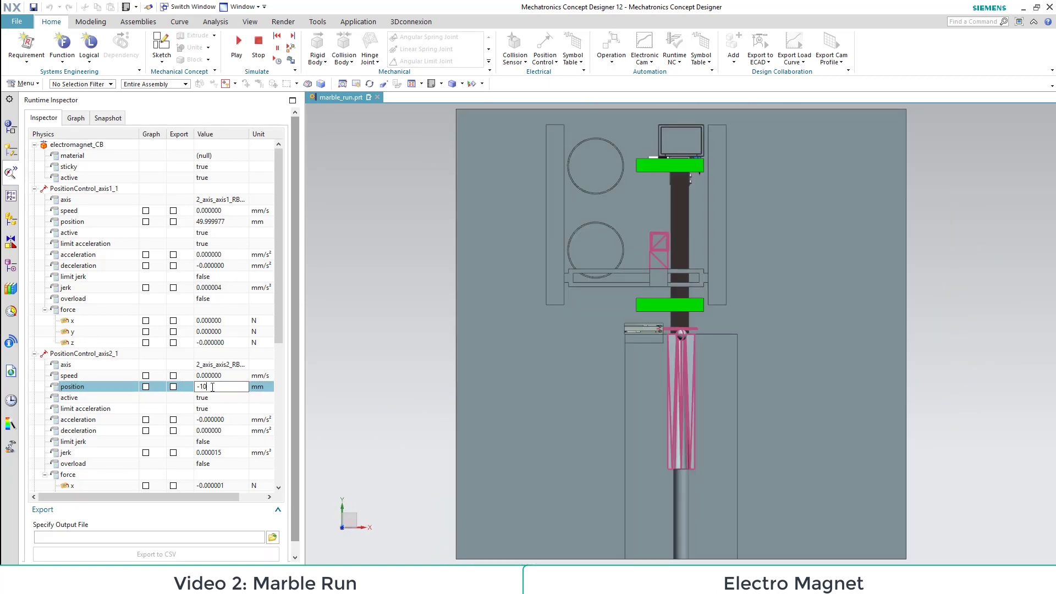
pyautogui.write('0')
pyautogui.press('Return')
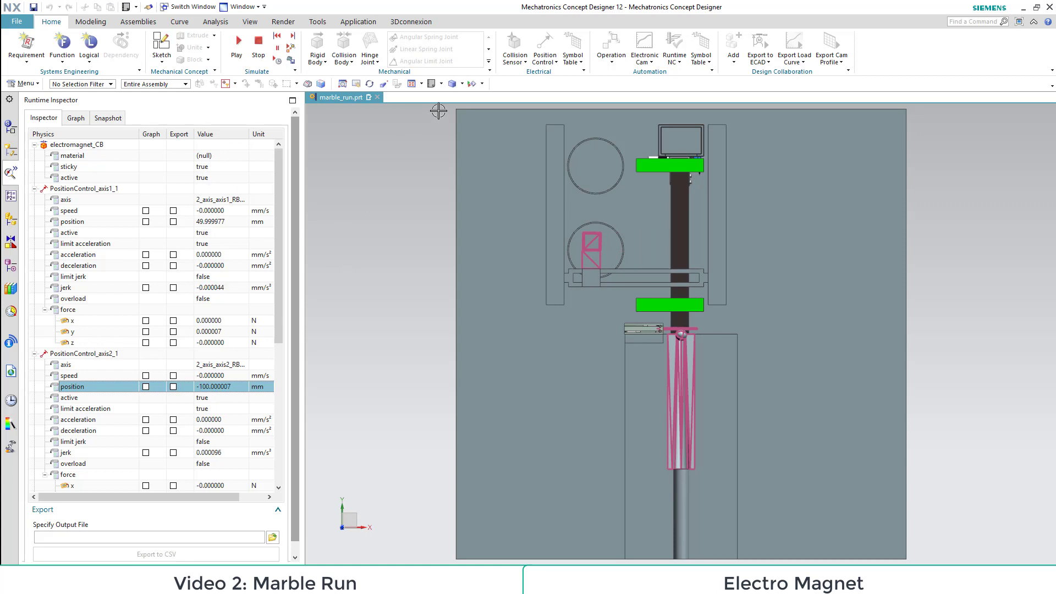
# Back in Trimetric view, set sticky to false to drop the box, then stop and reset the simulation
pyautogui.click(442, 84)
pyautogui.click(430, 94)
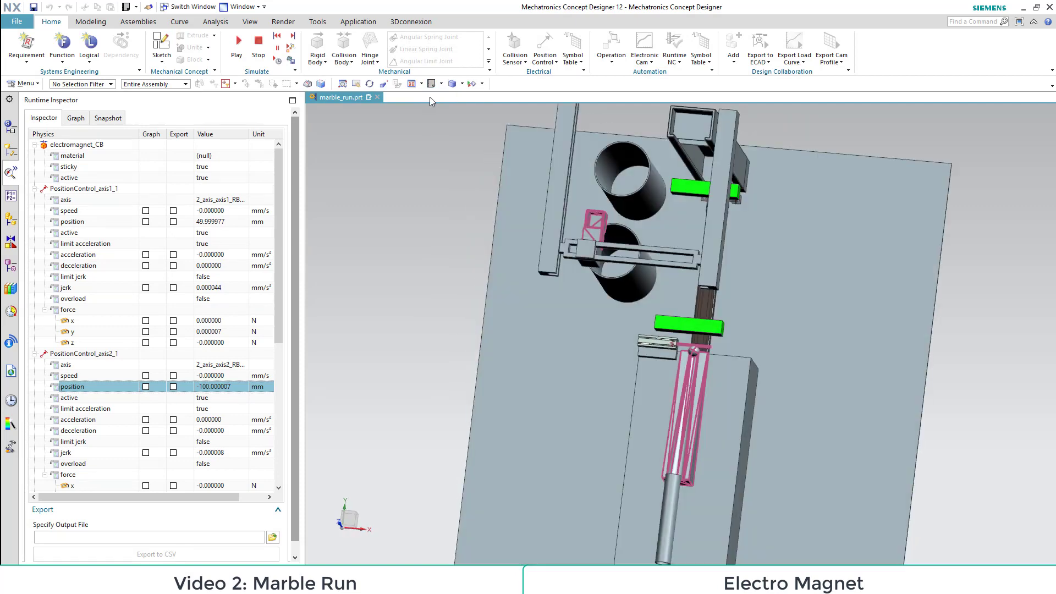
pyautogui.doubleClick(204, 170)
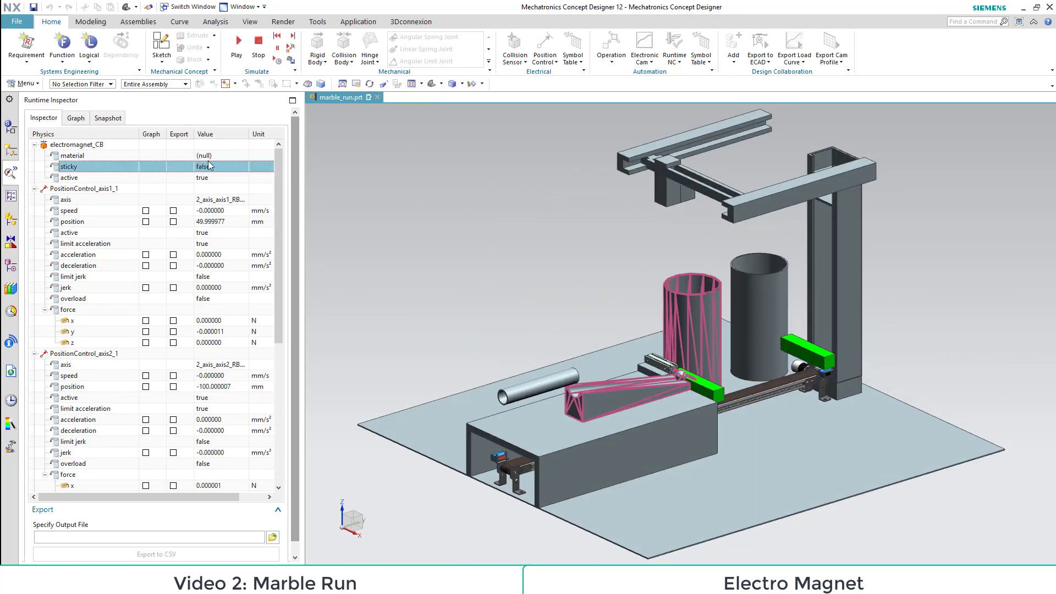
pyautogui.click(259, 43)
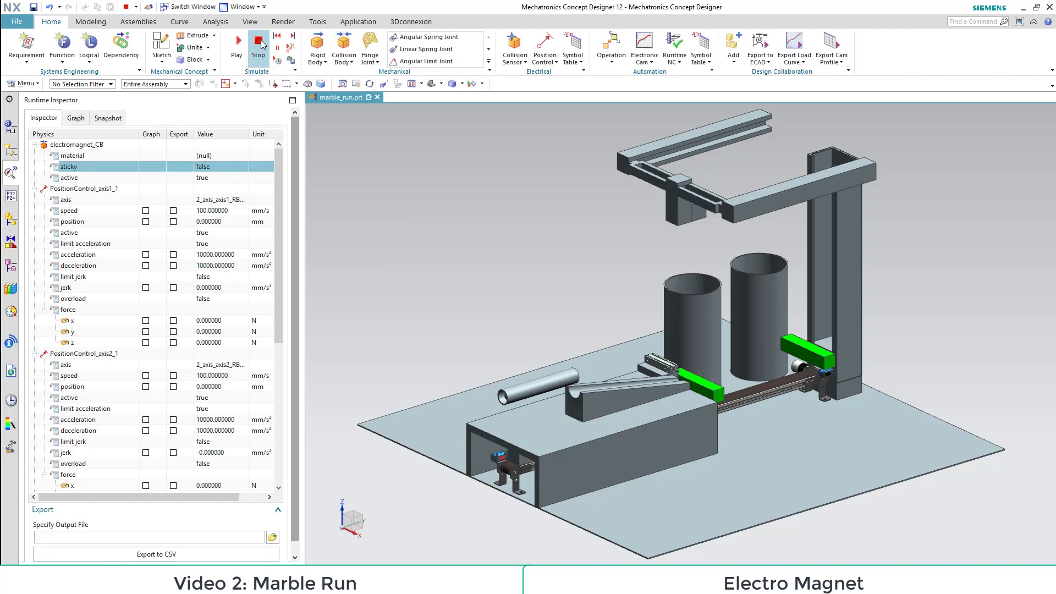
# Open the Mechatronics Concept Designer preferences from the File menu to view the 100 N Sticky Force
pyautogui.click(20, 24)
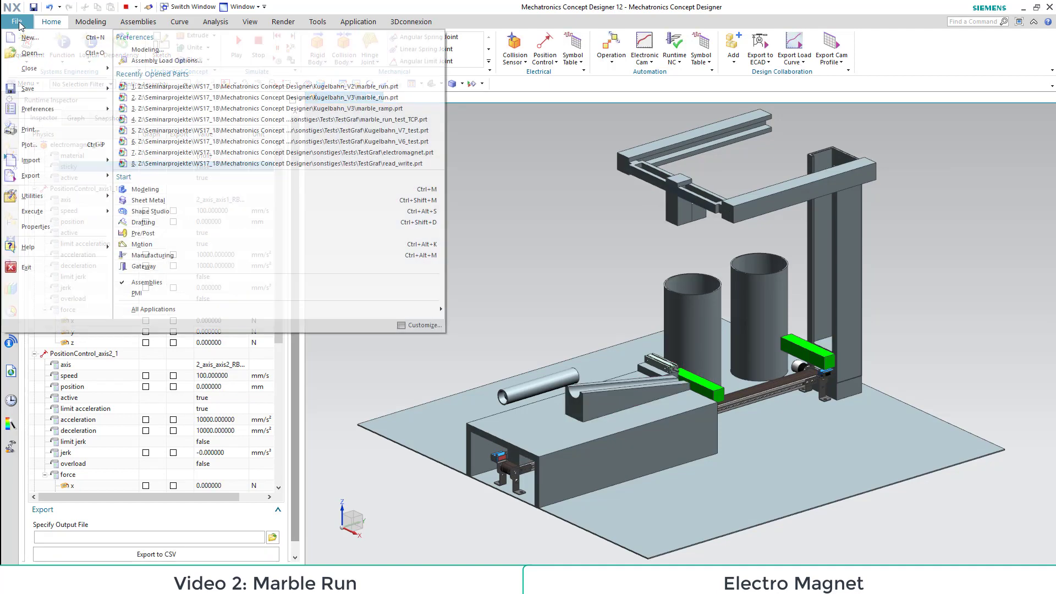
pyautogui.moveTo(44, 110)
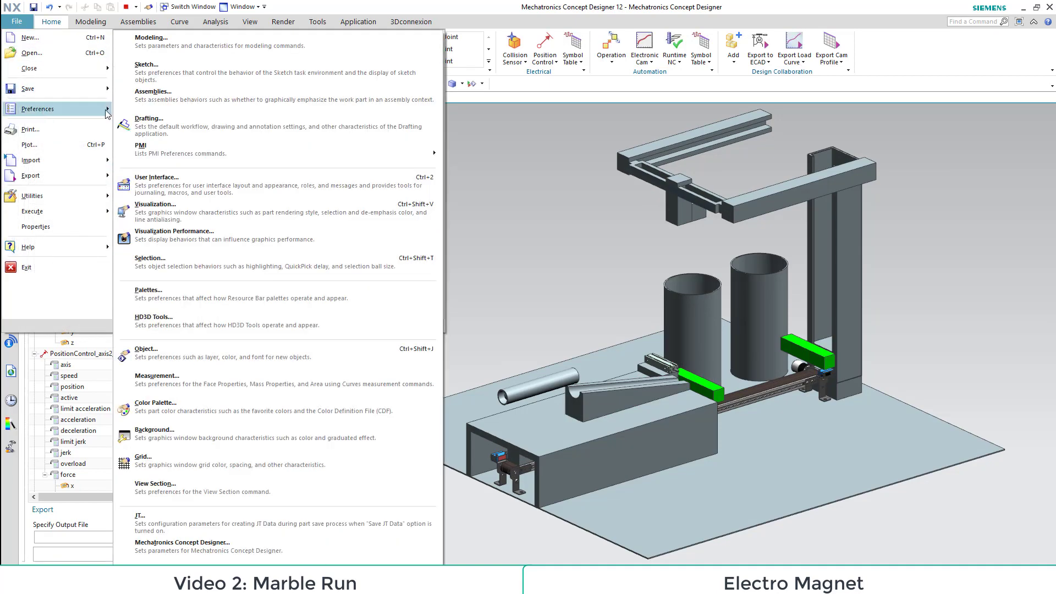
pyautogui.scroll(-1, 257, 394)
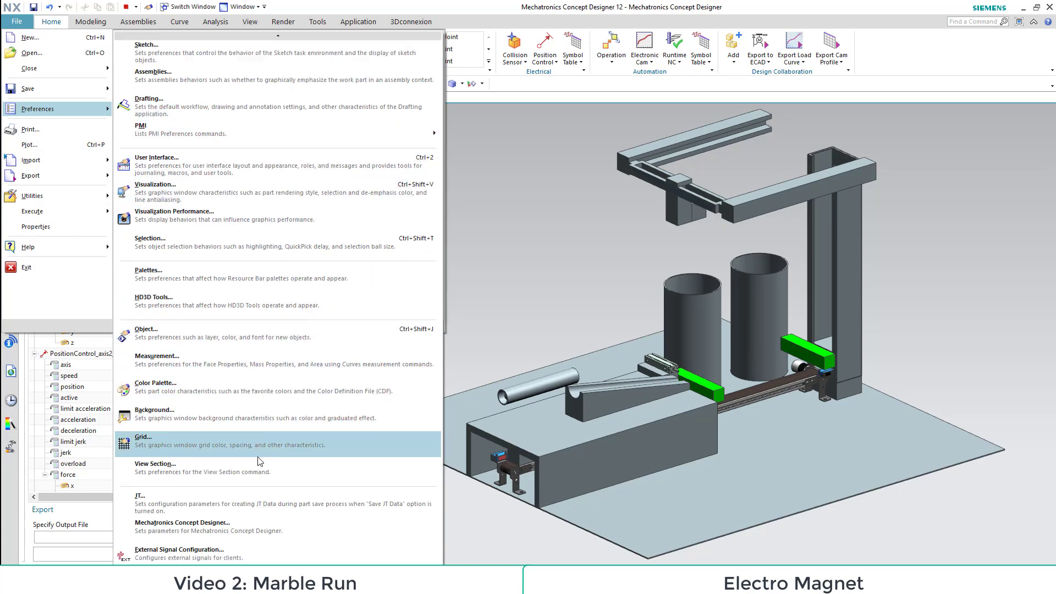
pyautogui.click(198, 525)
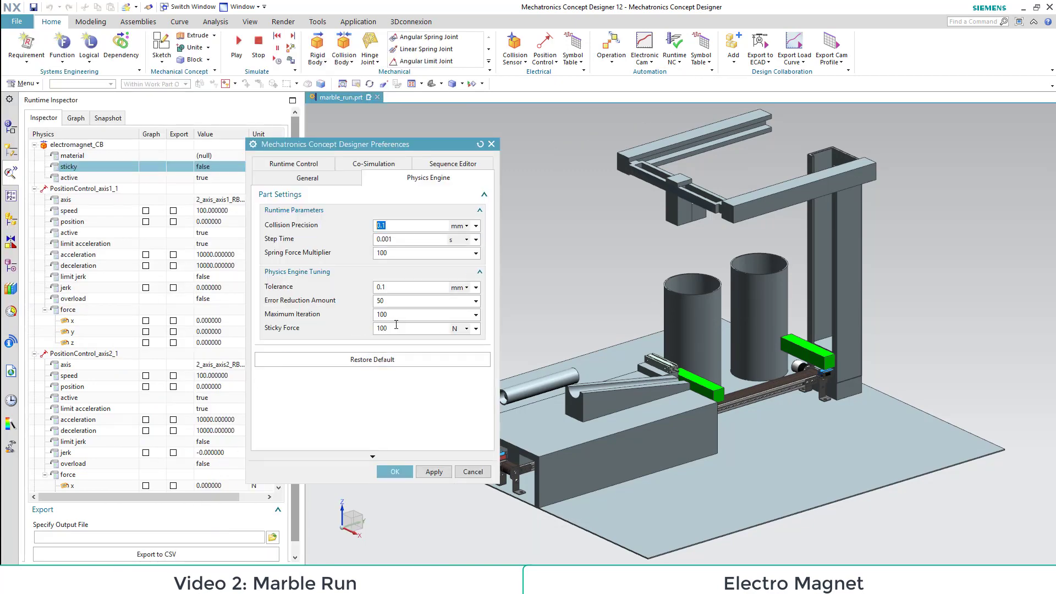